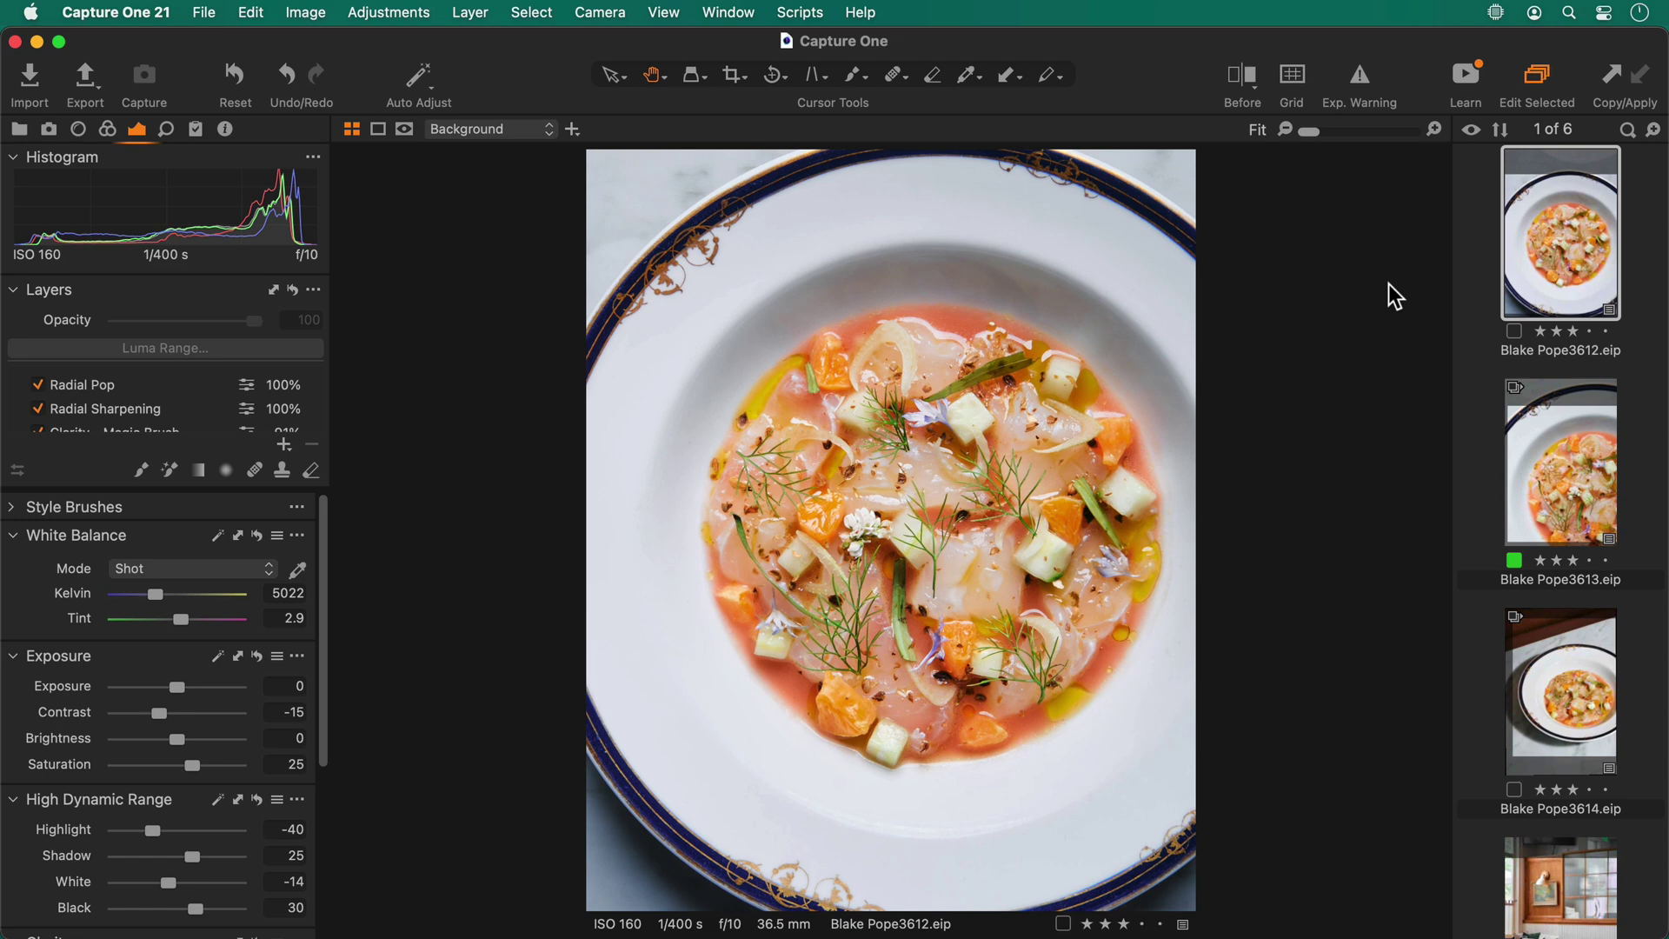
Select all six food and restaurant photos so they show together in the viewer
{"action": "scroll", "coordinate": [1553, 702], "scroll_direction": "down", "scroll_amount": 5}
{"action": "scroll", "coordinate": [1552, 702], "scroll_direction": "down", "scroll_amount": 3}
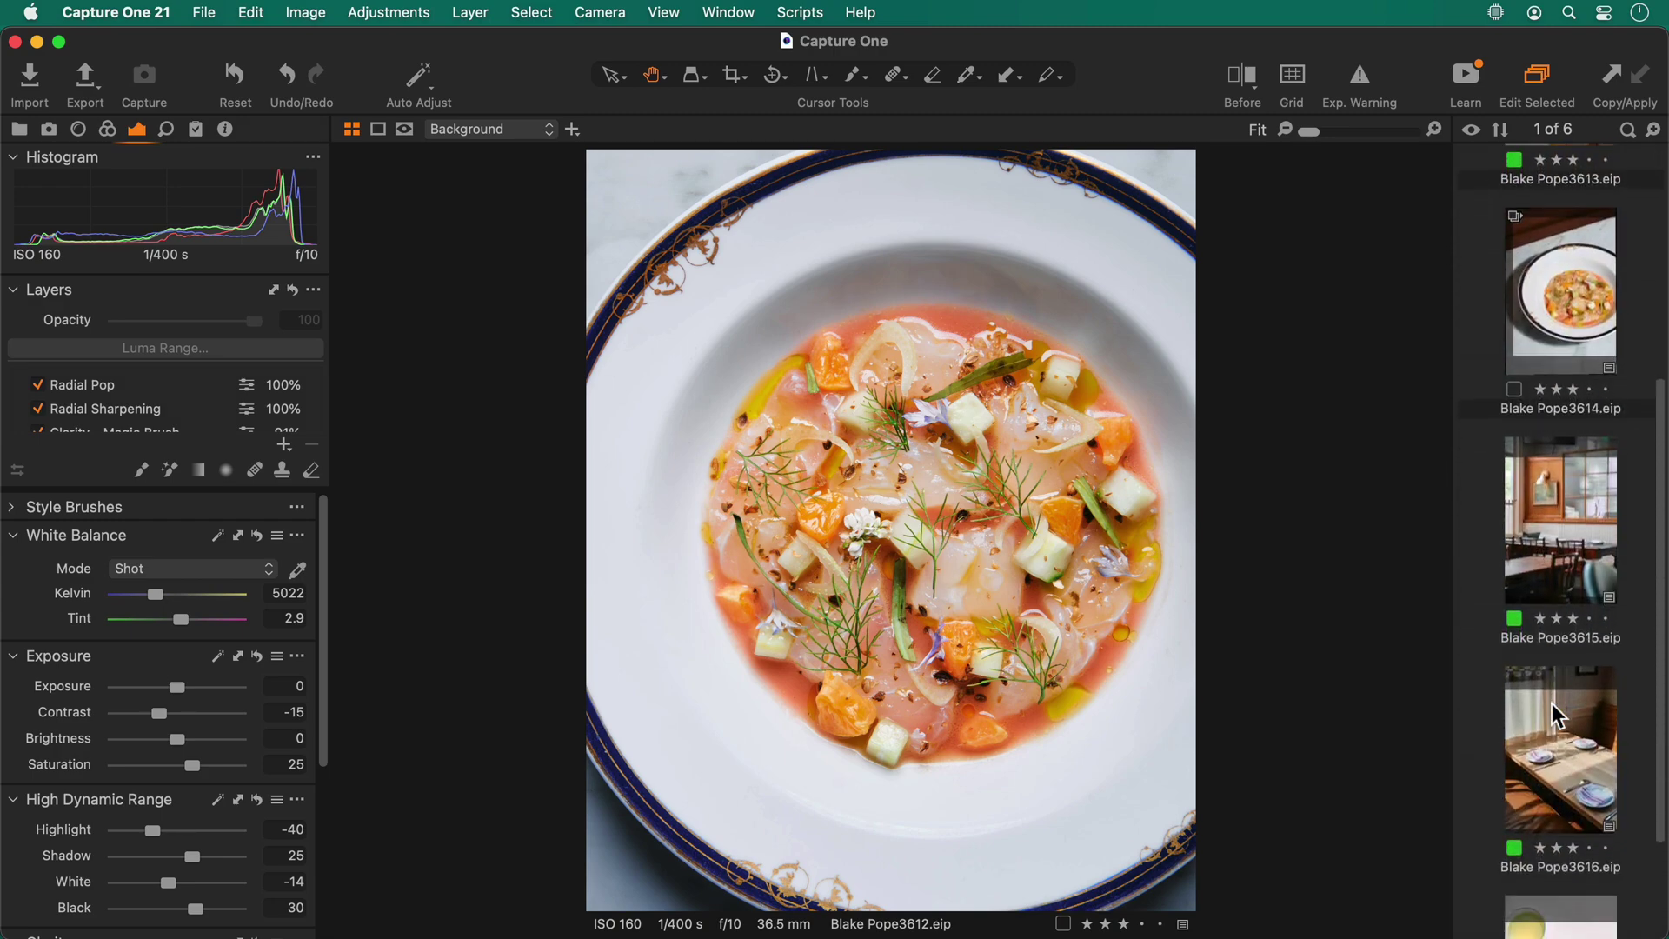
{"action": "left_click", "coordinate": [1578, 792], "text": "shift"}
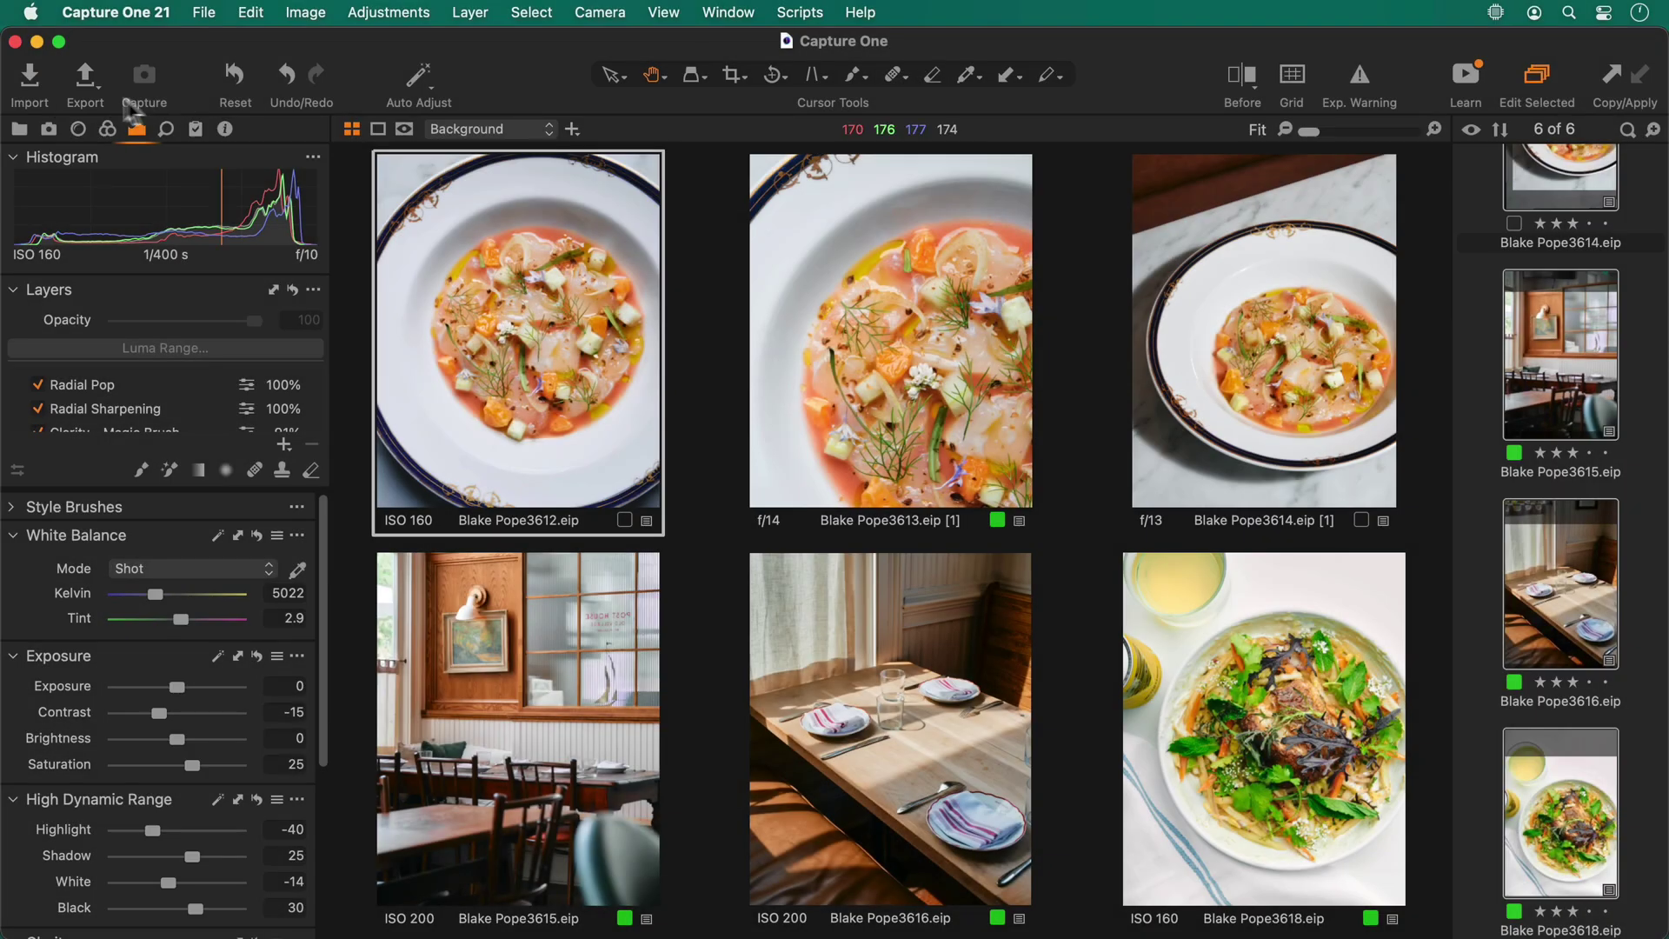
Compare the export recipes, then tick 'JPEG - Full size, highest quality' for the six images
{"action": "left_click", "coordinate": [77, 76]}
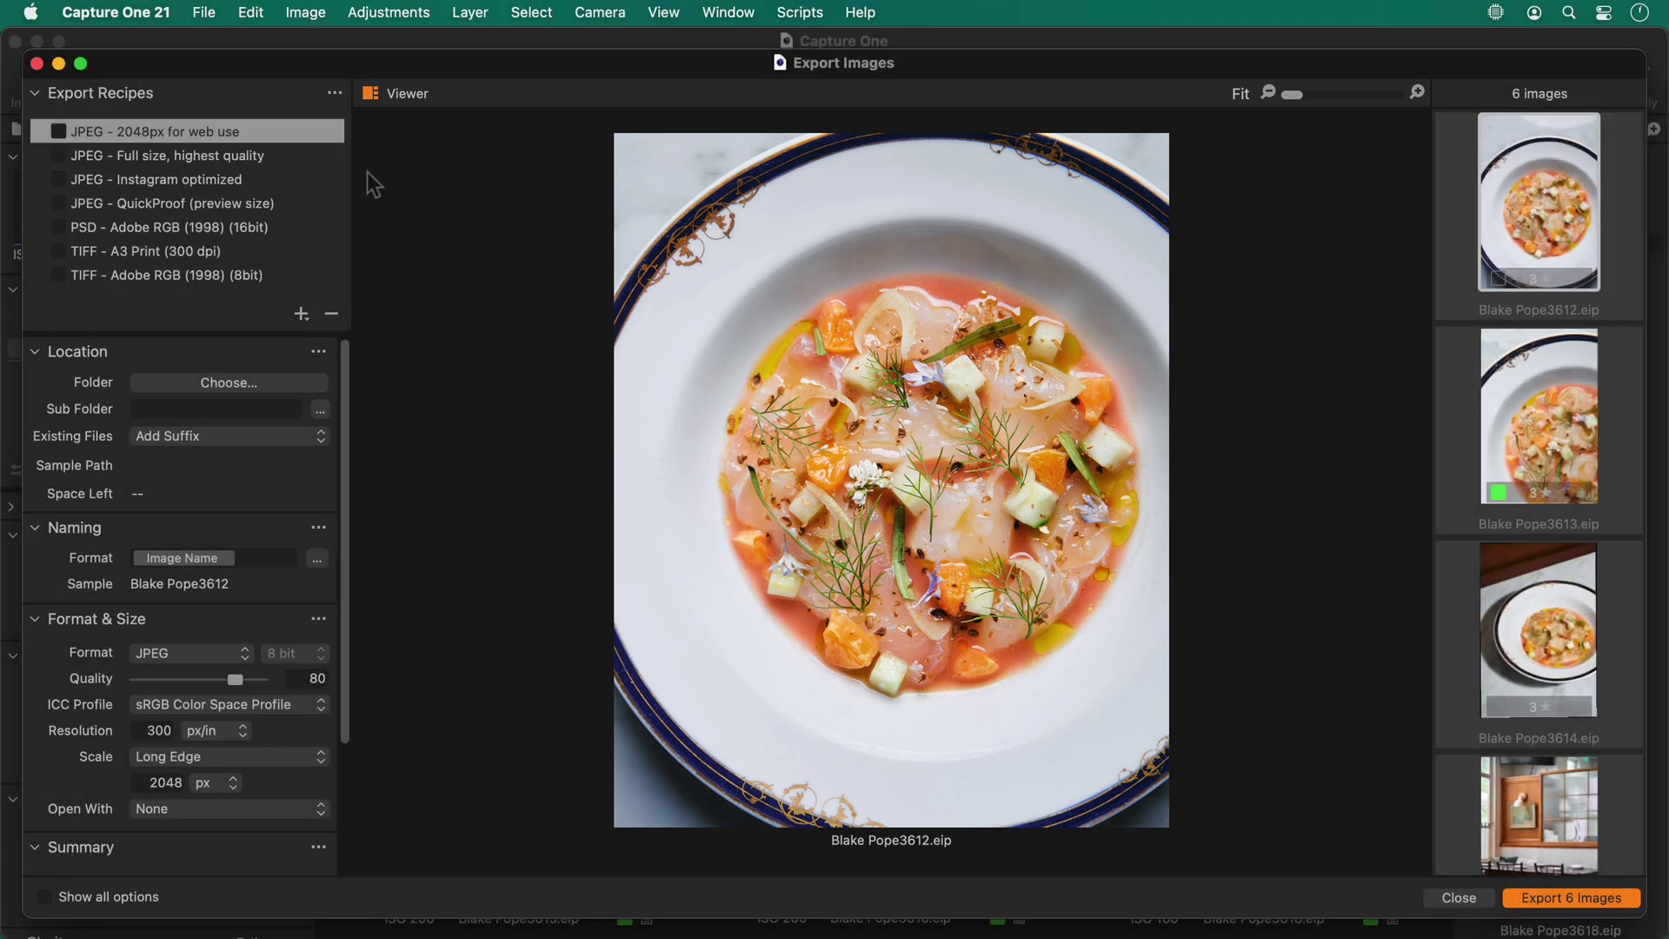
{"action": "left_click", "coordinate": [259, 162]}
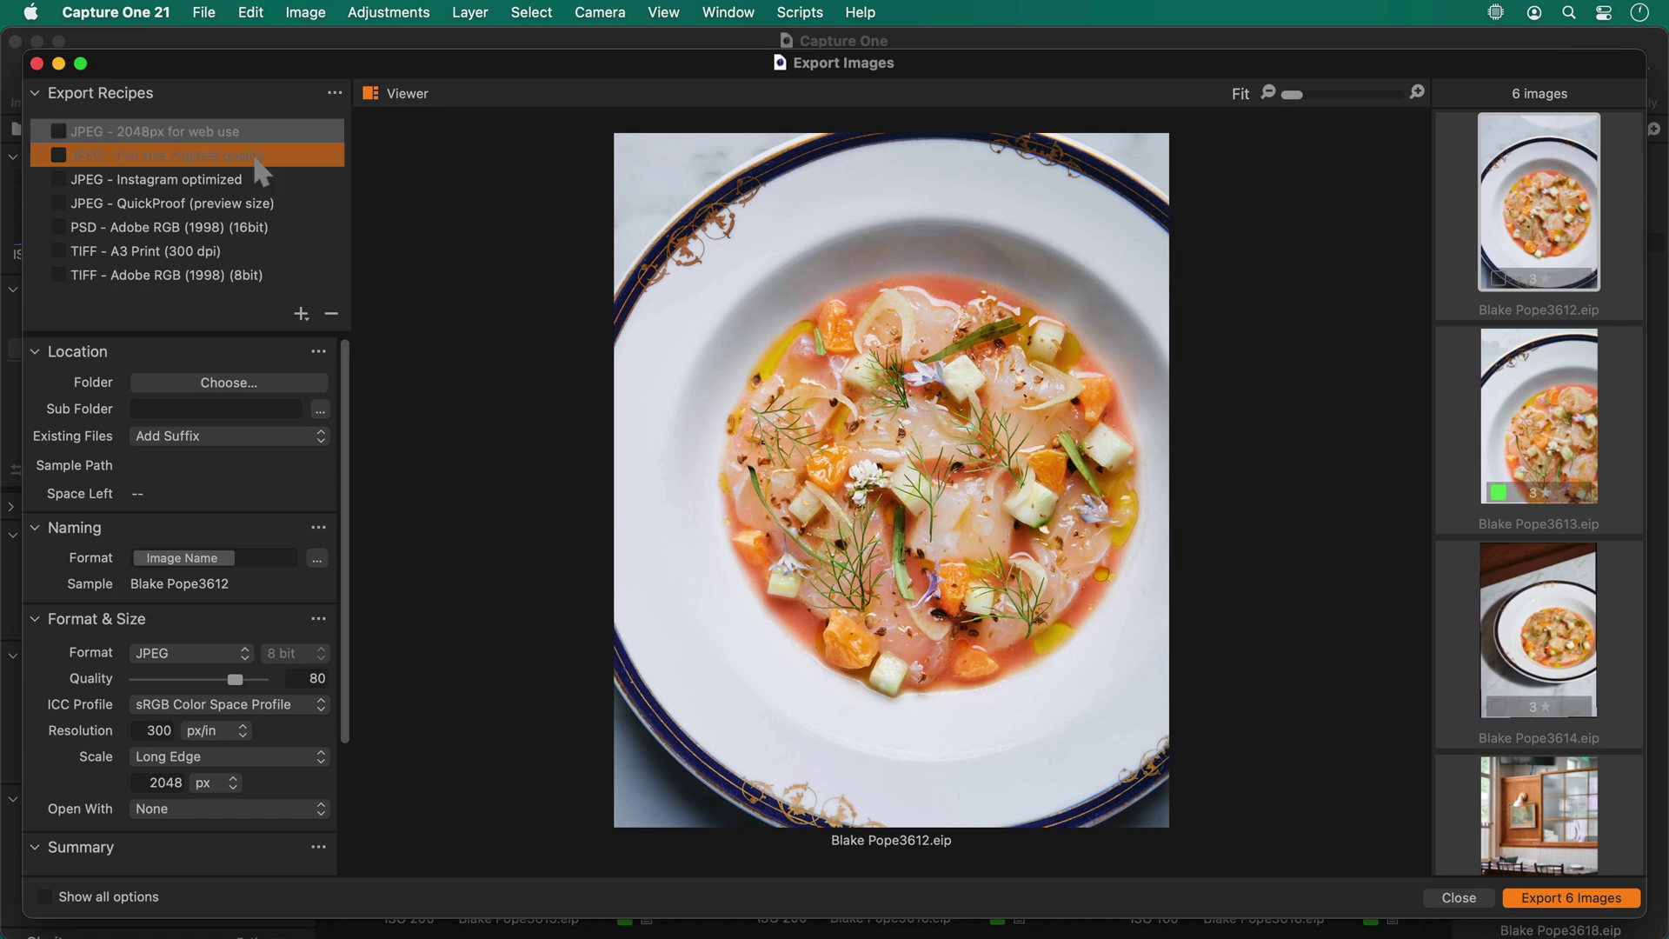
{"action": "left_click", "coordinate": [221, 181]}
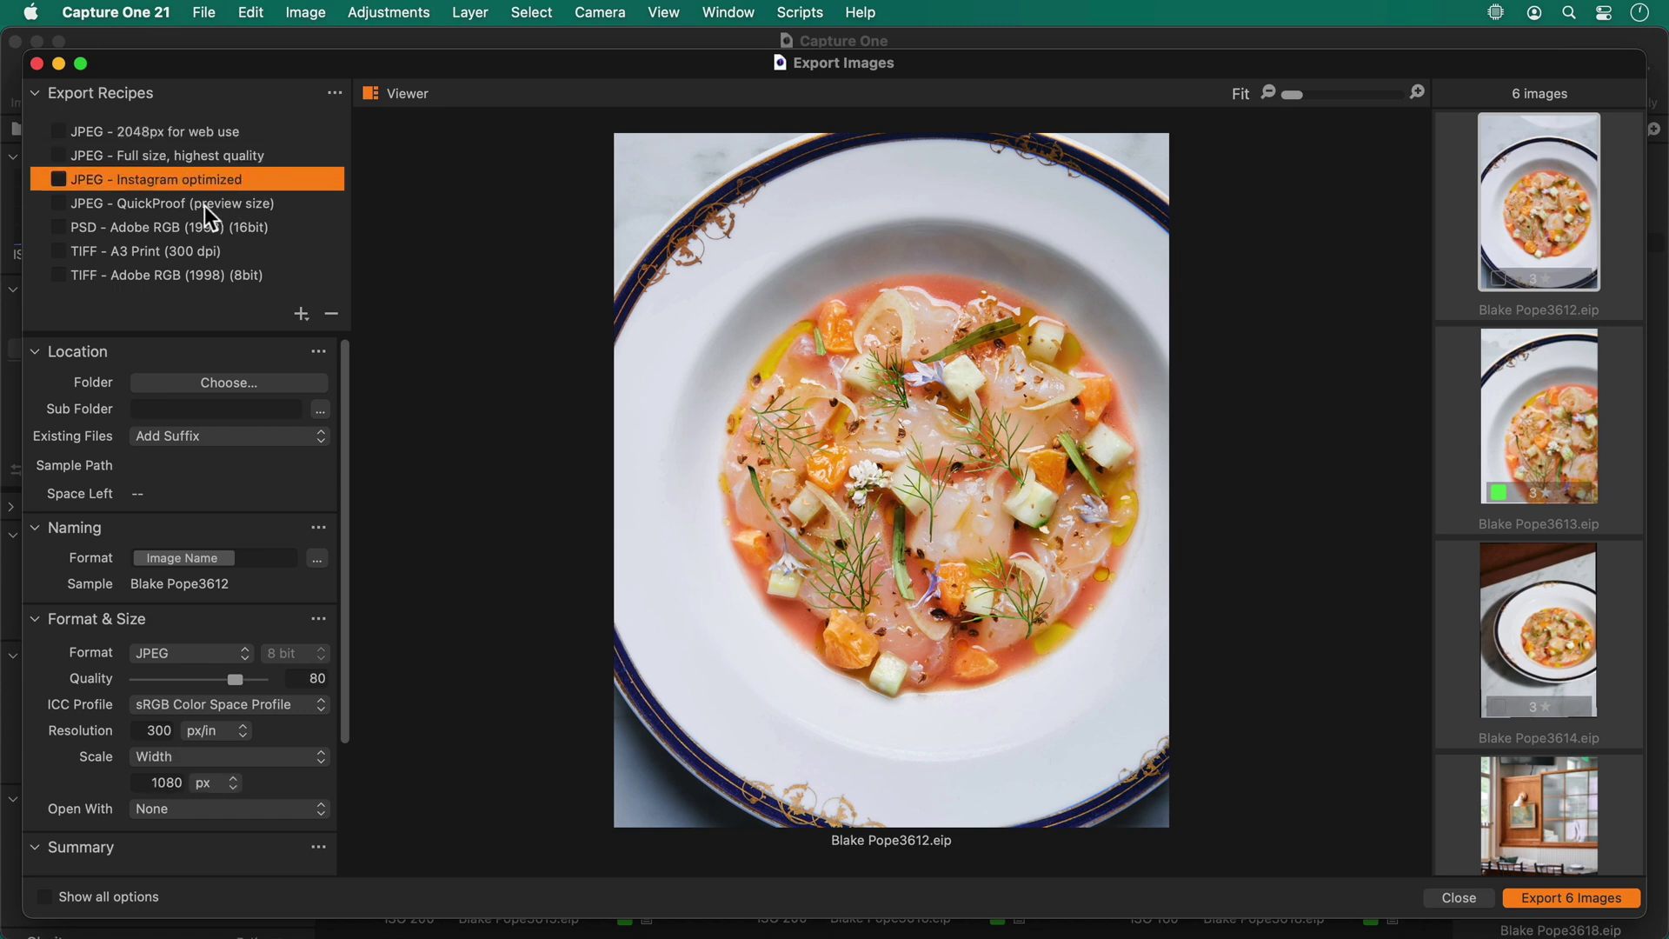
{"action": "left_click", "coordinate": [205, 205]}
{"action": "left_click", "coordinate": [223, 153]}
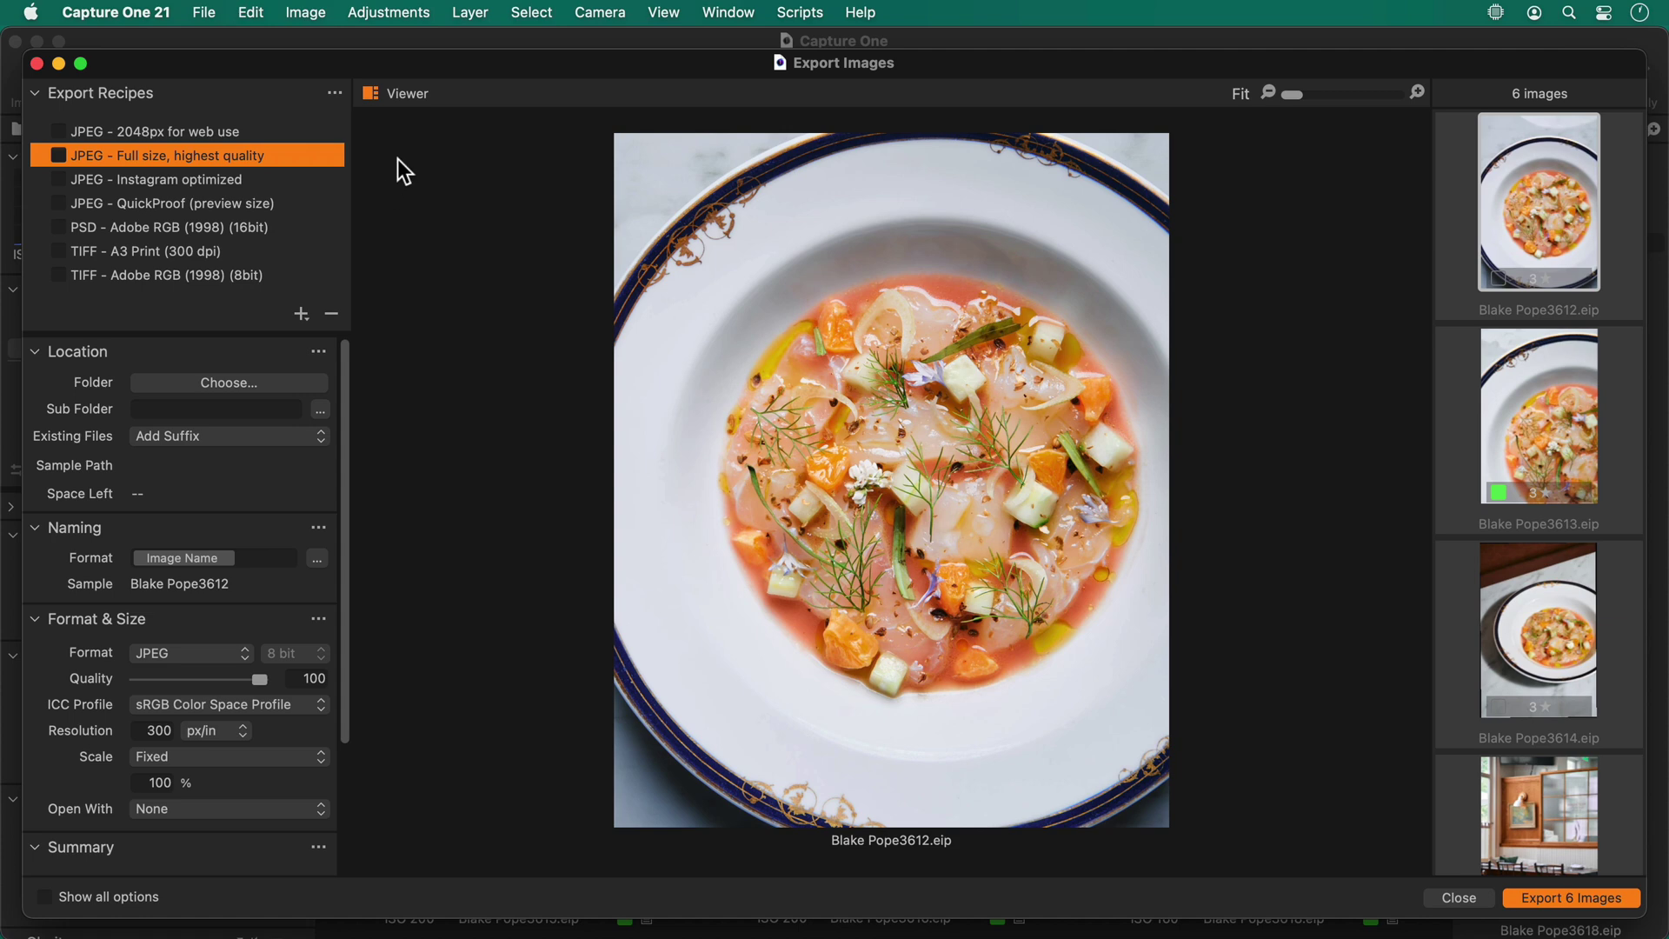
{"action": "left_click", "coordinate": [59, 155]}
{"action": "left_click", "coordinate": [226, 384]}
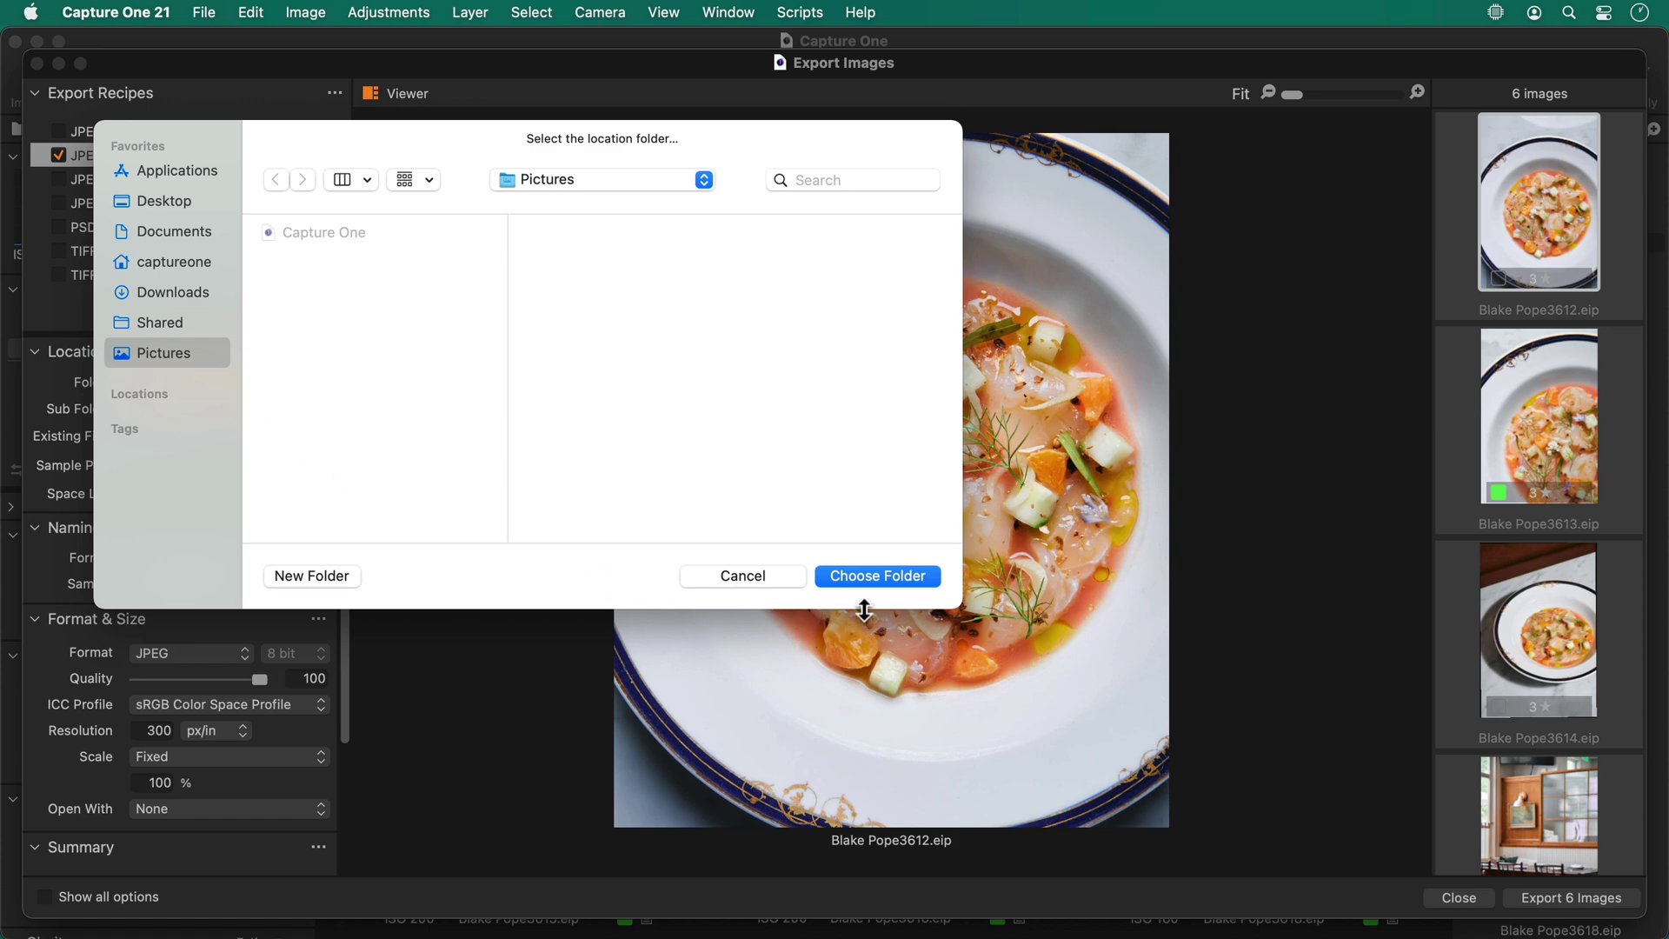
Keep Pictures as the output folder without changing the catalog default folder
{"action": "left_click", "coordinate": [862, 577]}
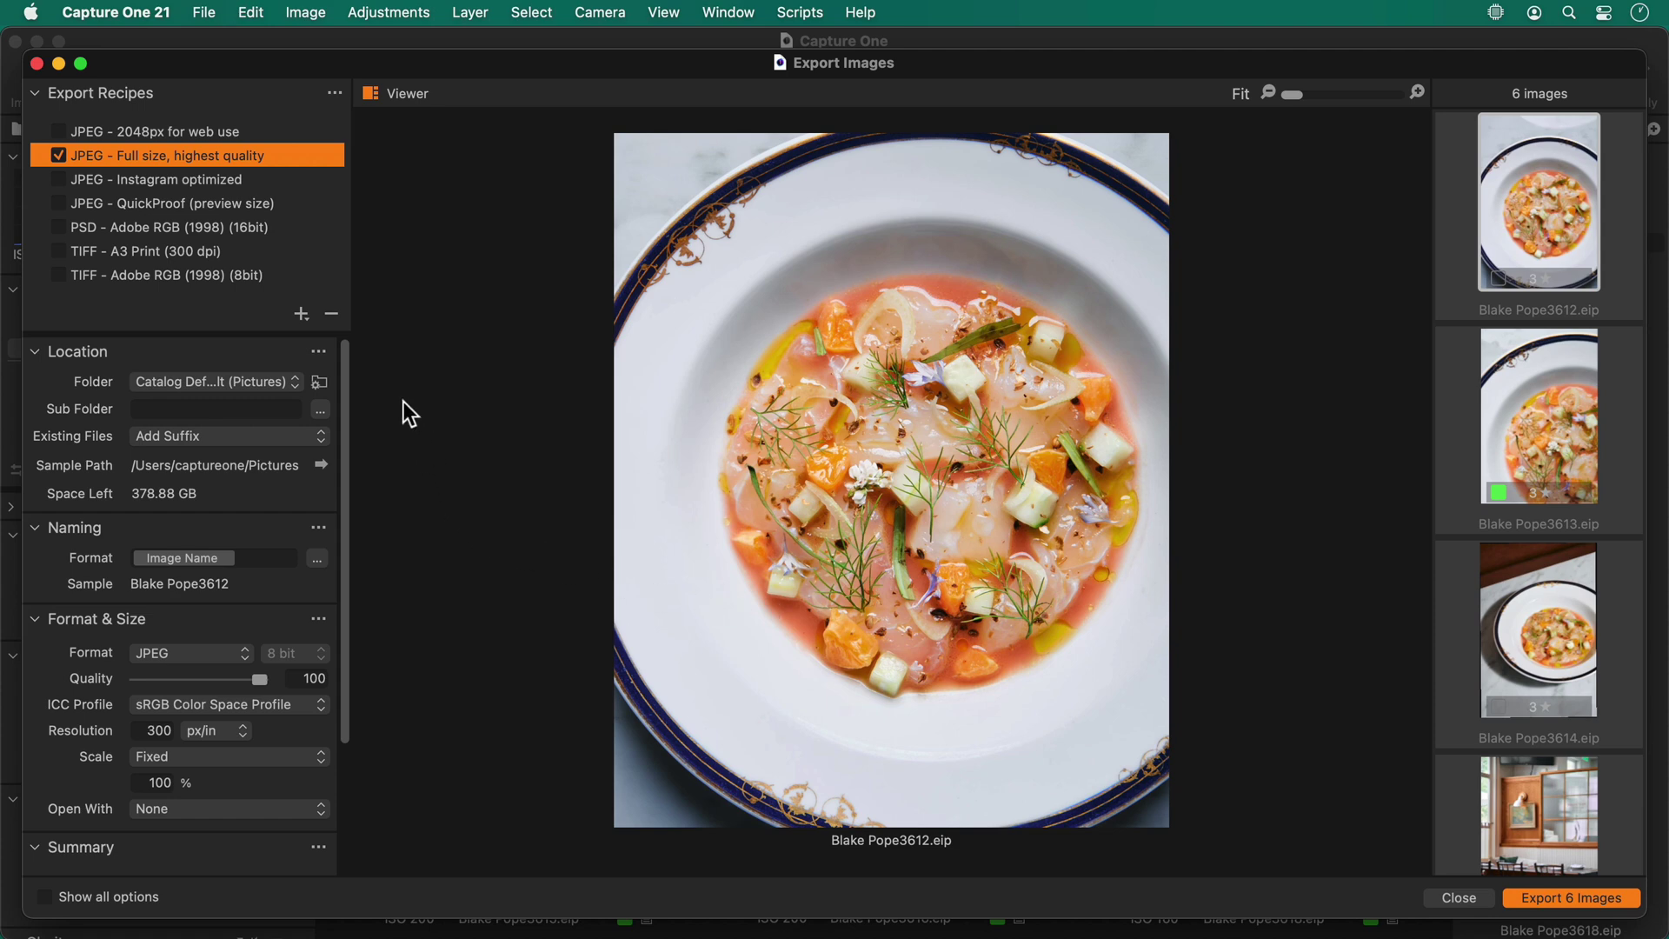
{"action": "left_click", "coordinate": [320, 381]}
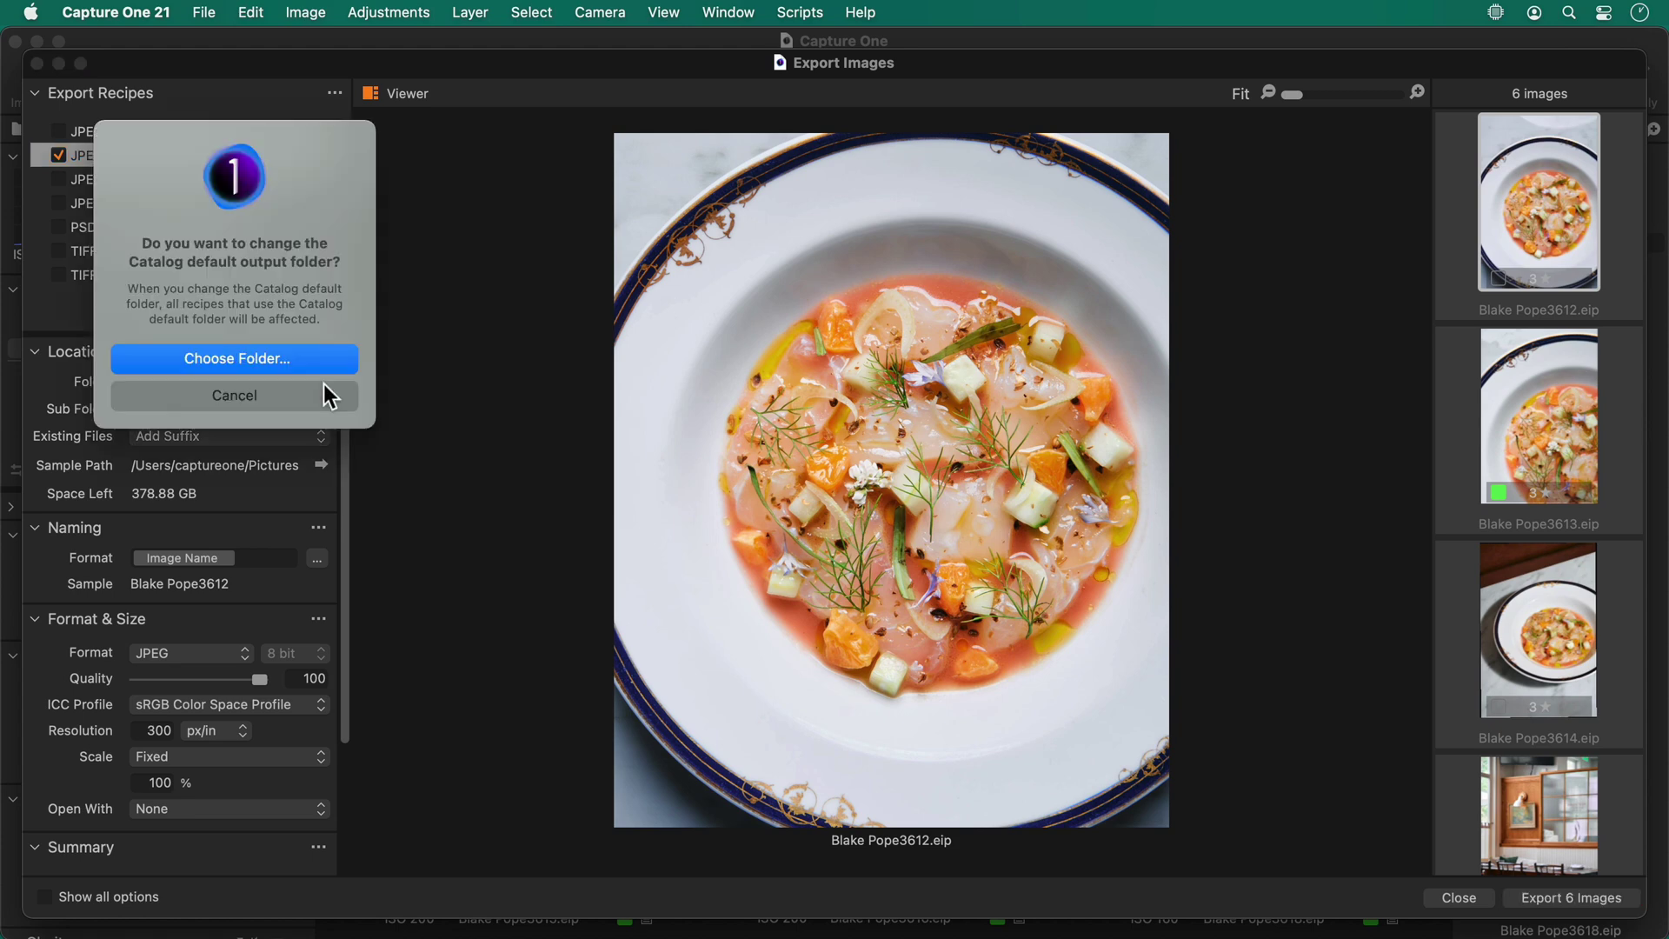
{"action": "left_click", "coordinate": [282, 394]}
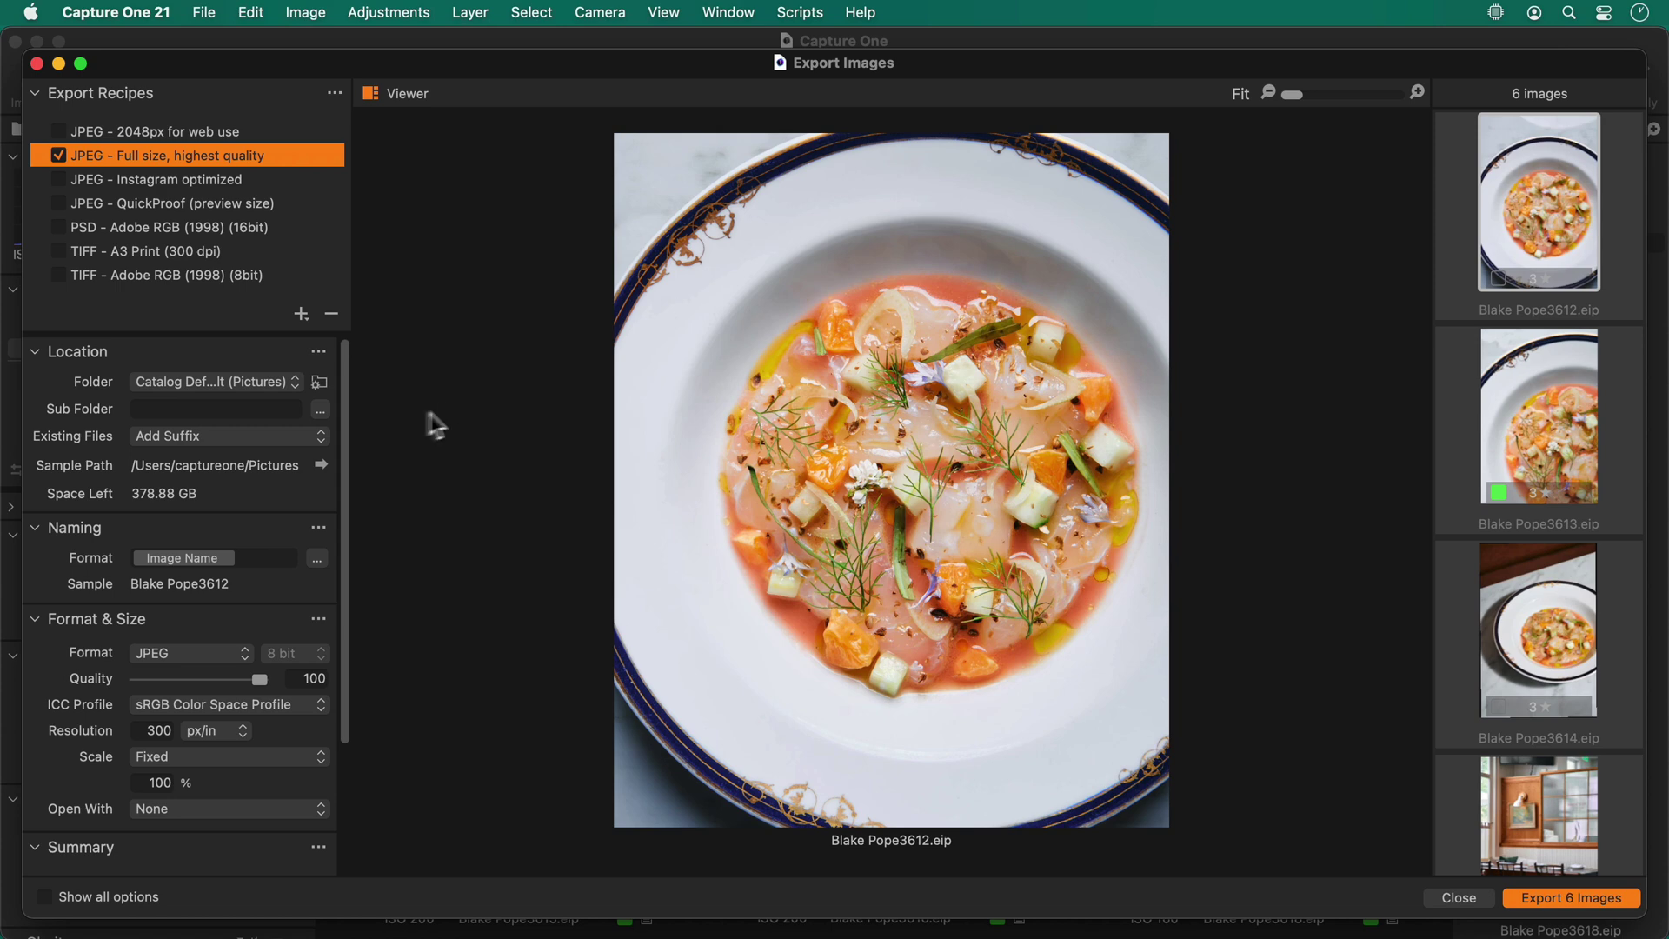
Enter the photographer's name as the sub folder and export the six images
{"action": "left_click", "coordinate": [263, 409]}
{"action": "left_click", "coordinate": [305, 177]}
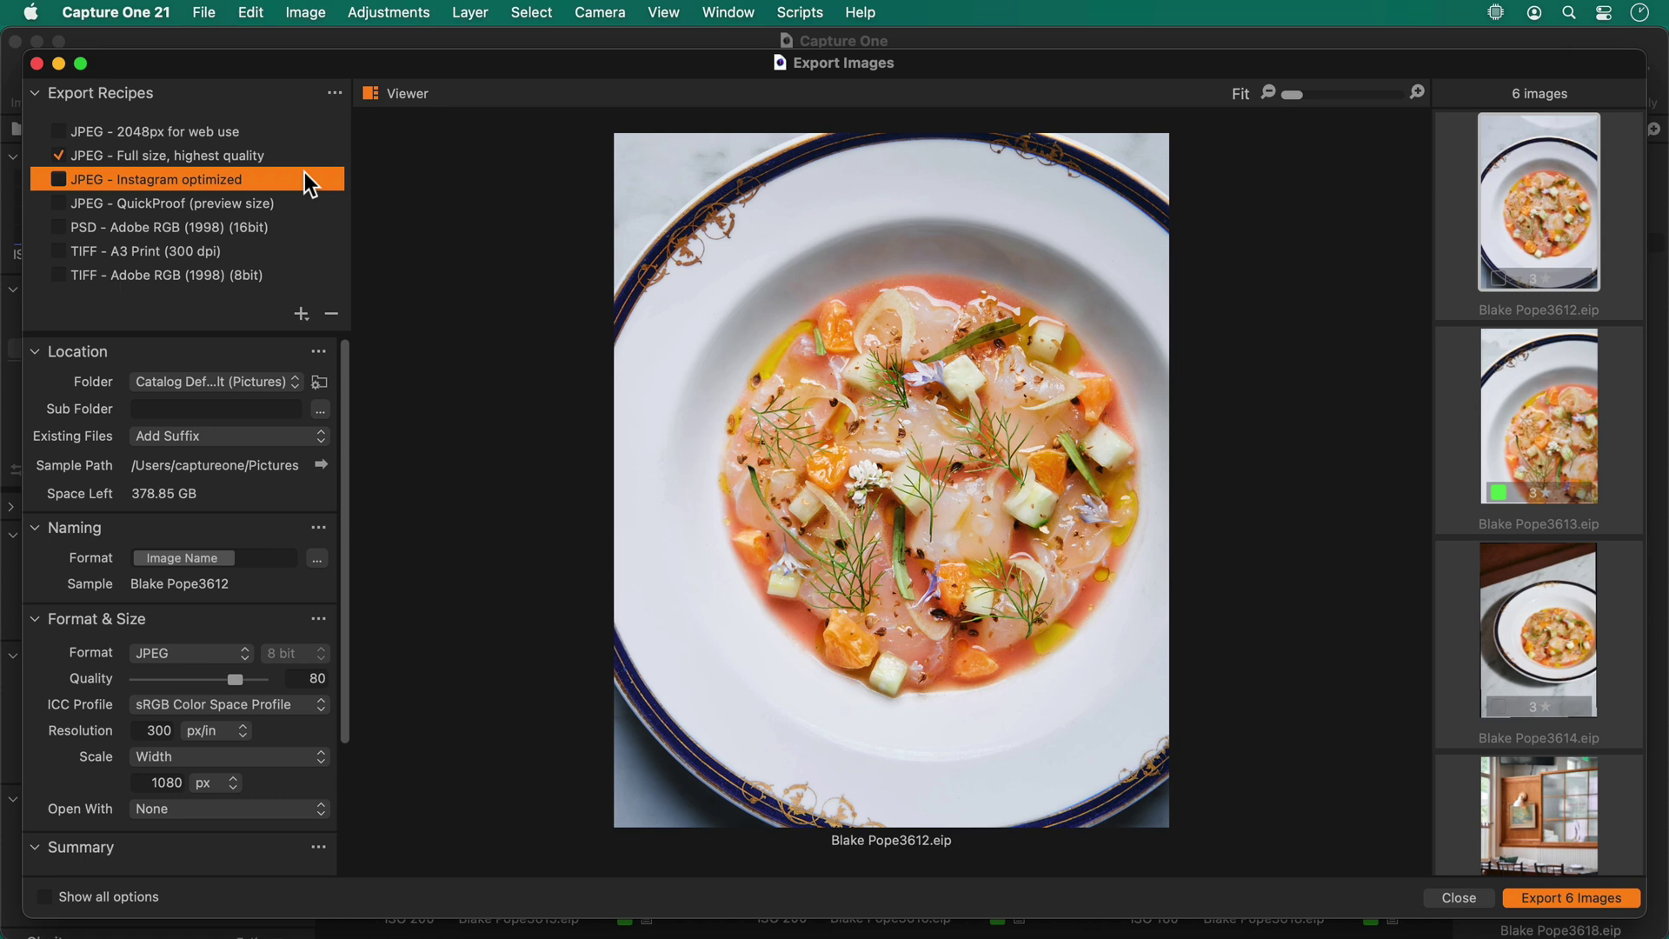
{"action": "left_click", "coordinate": [233, 154]}
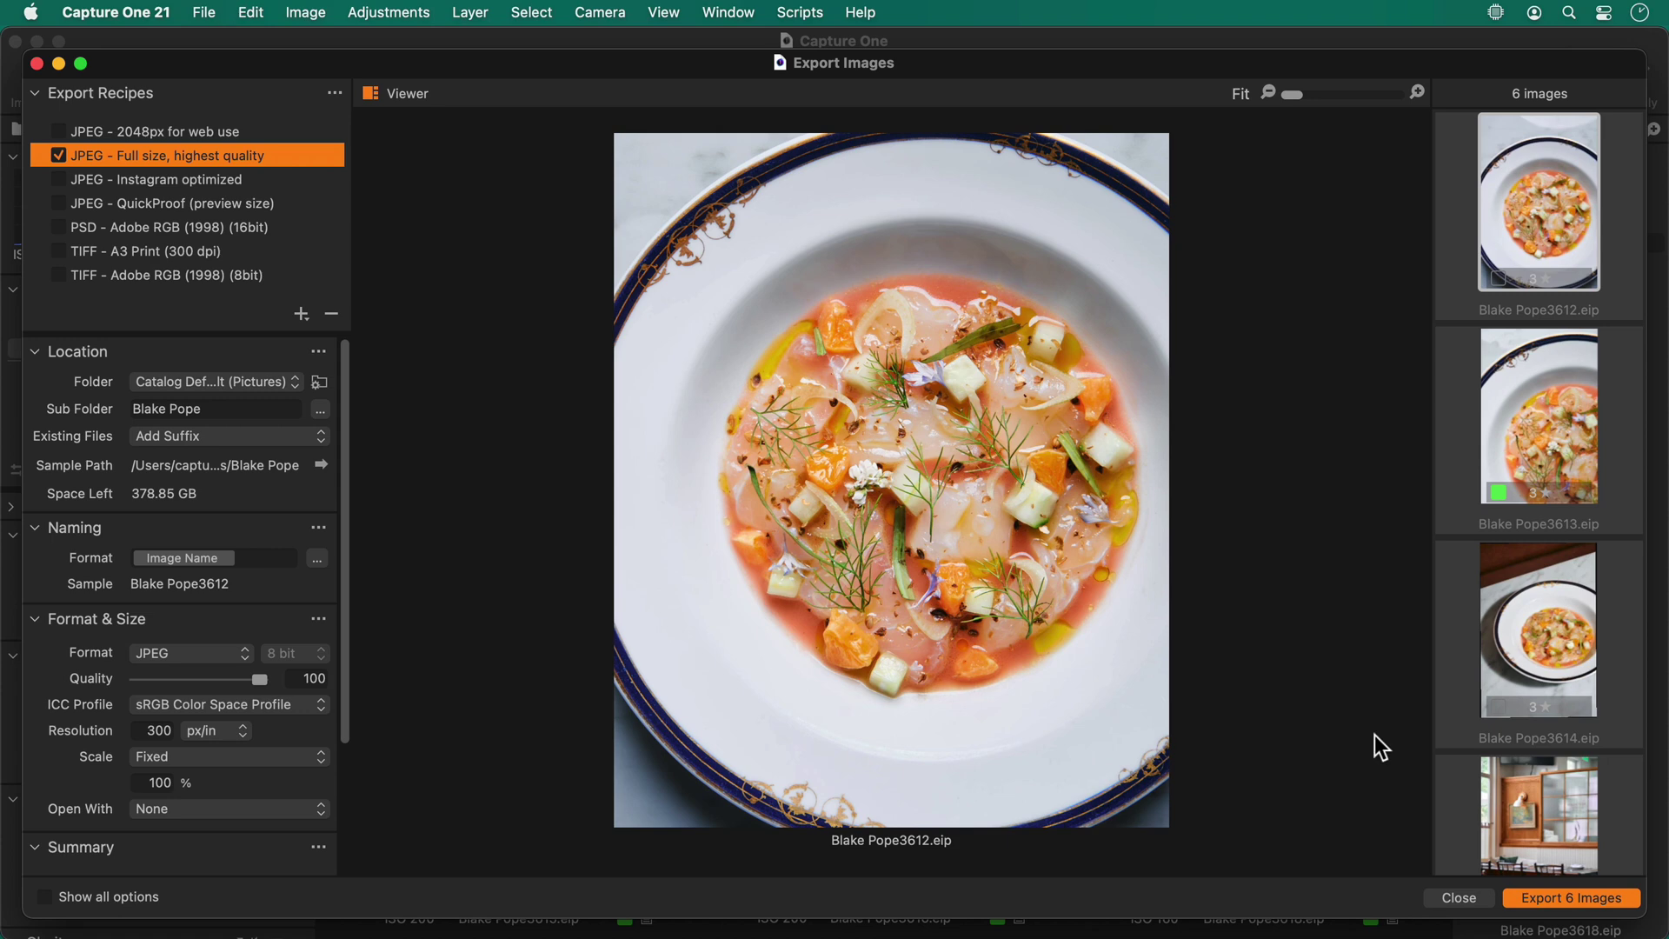
{"action": "left_click", "coordinate": [1551, 899]}
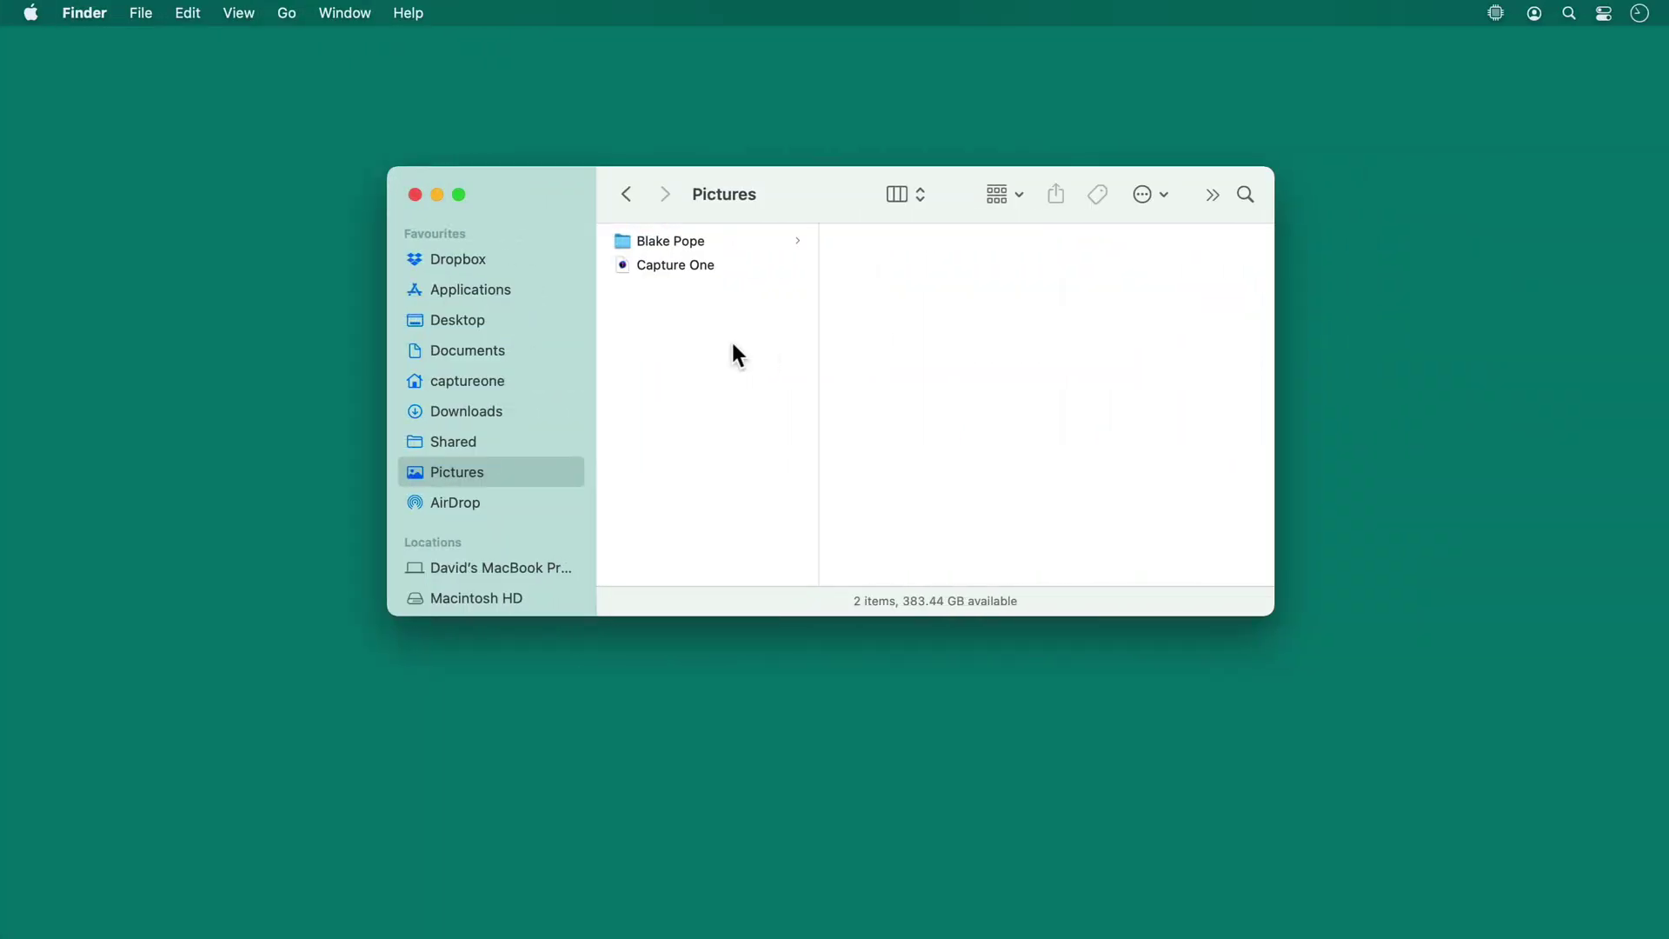
Open the photographer's folder in Pictures to confirm the six exported JPG files
{"action": "left_click", "coordinate": [697, 240]}
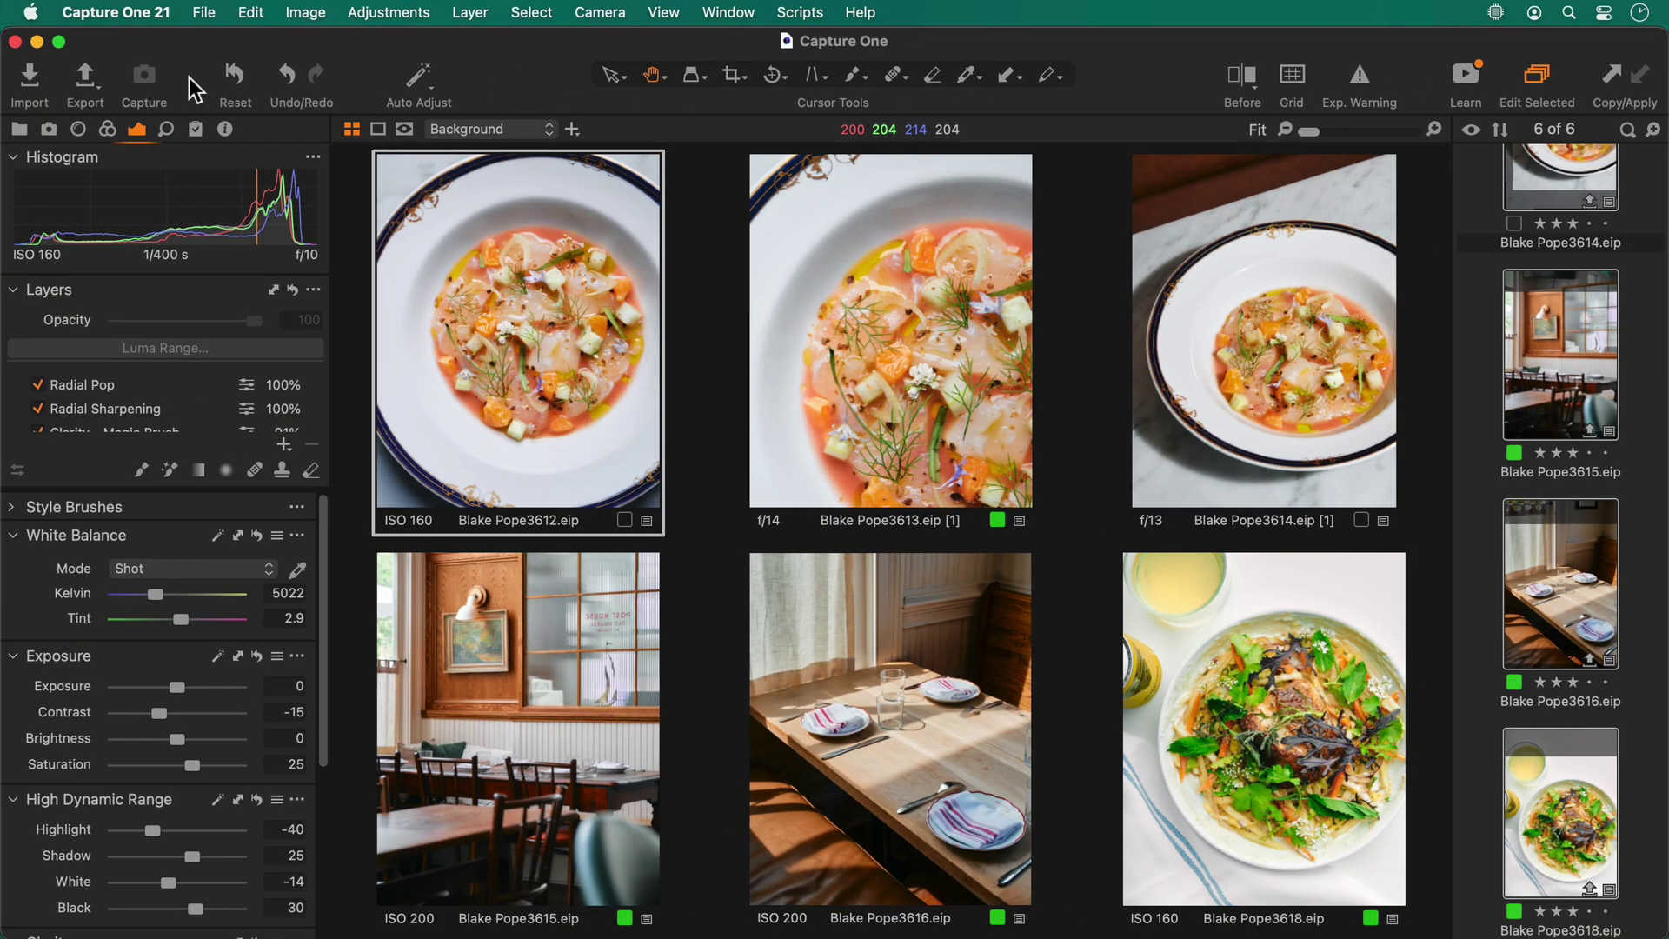
Untick the full-size JPEG recipe and reopen the Export Images dialog
{"action": "left_click", "coordinate": [75, 80]}
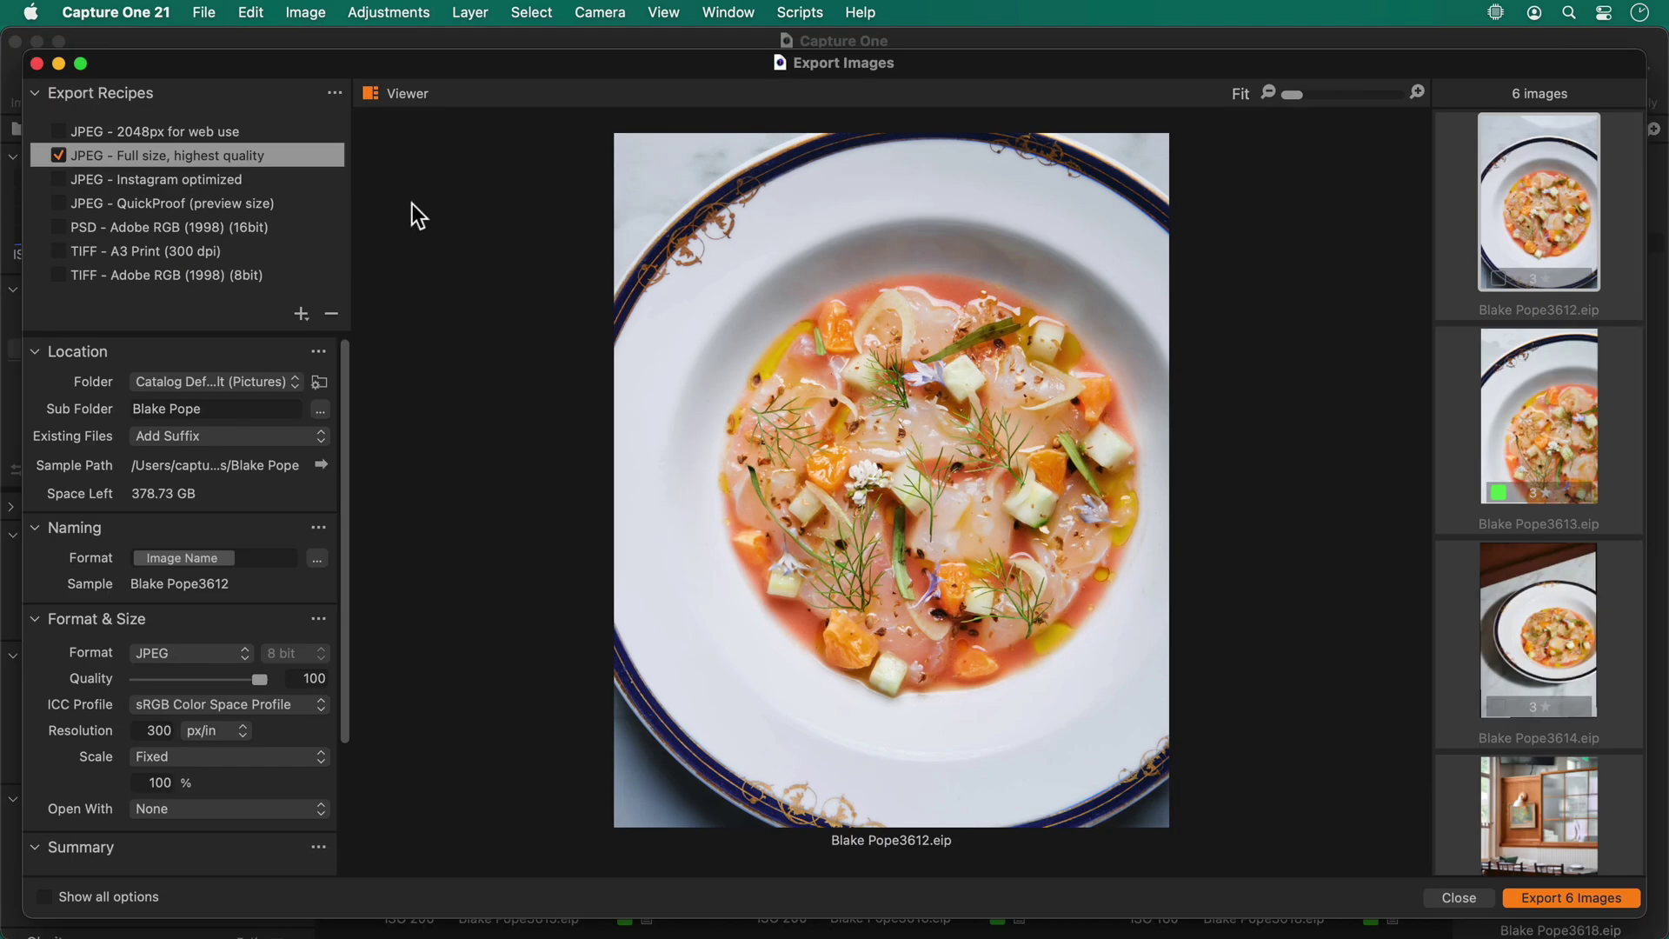
{"action": "left_click", "coordinate": [60, 179]}
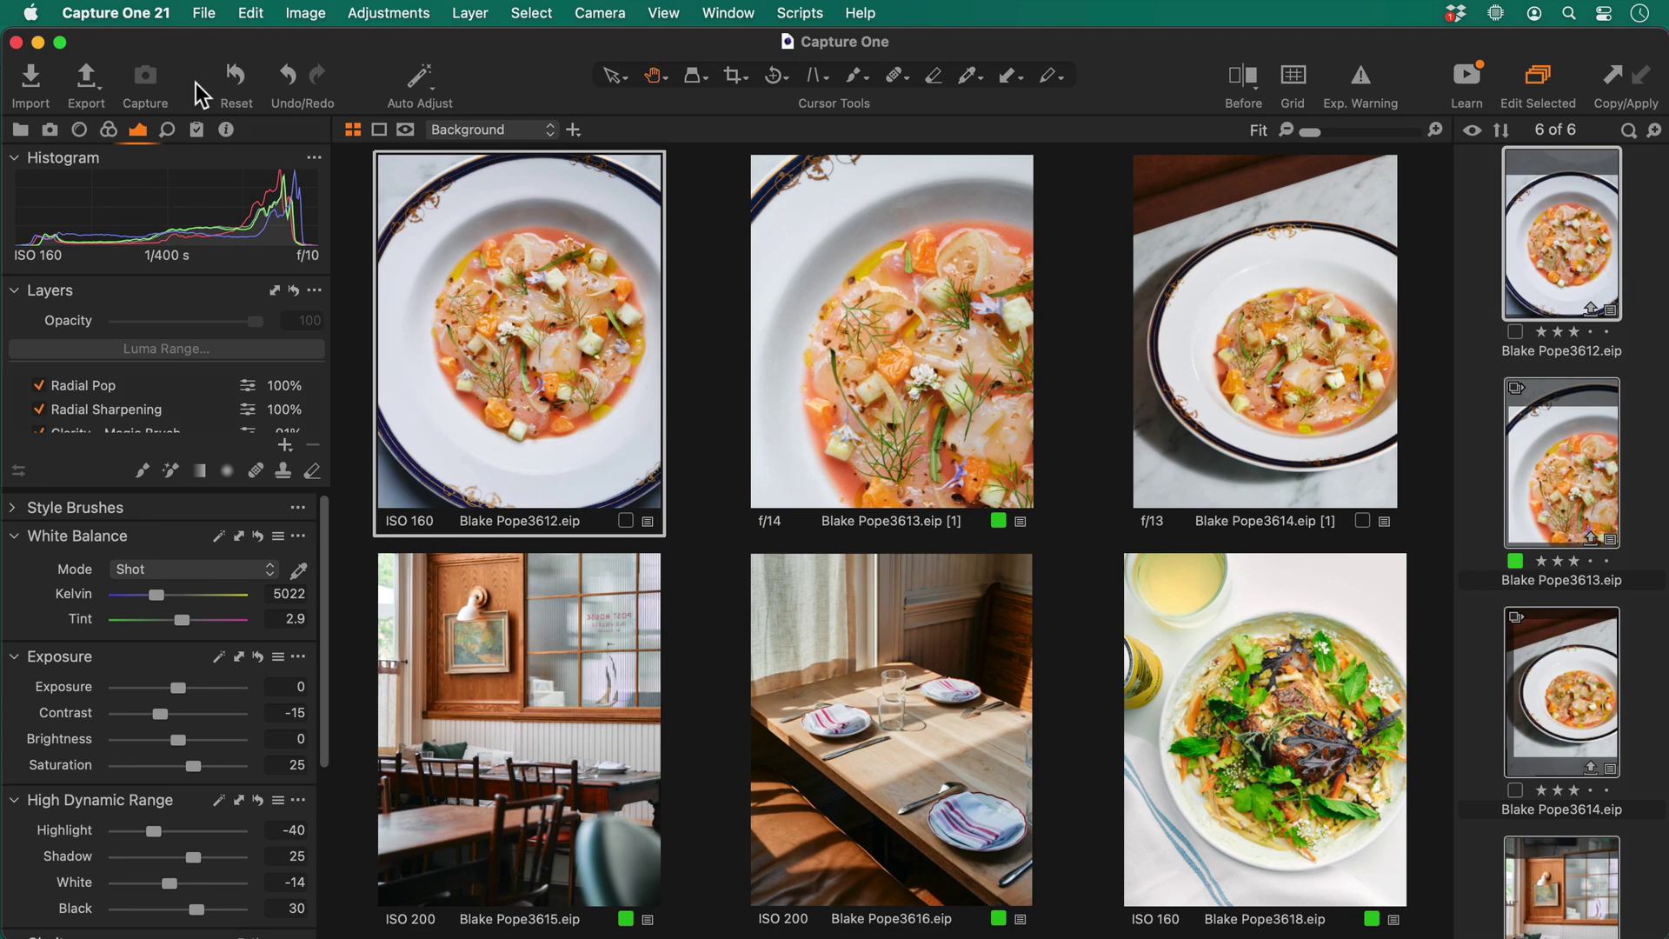
{"action": "left_click", "coordinate": [85, 77]}
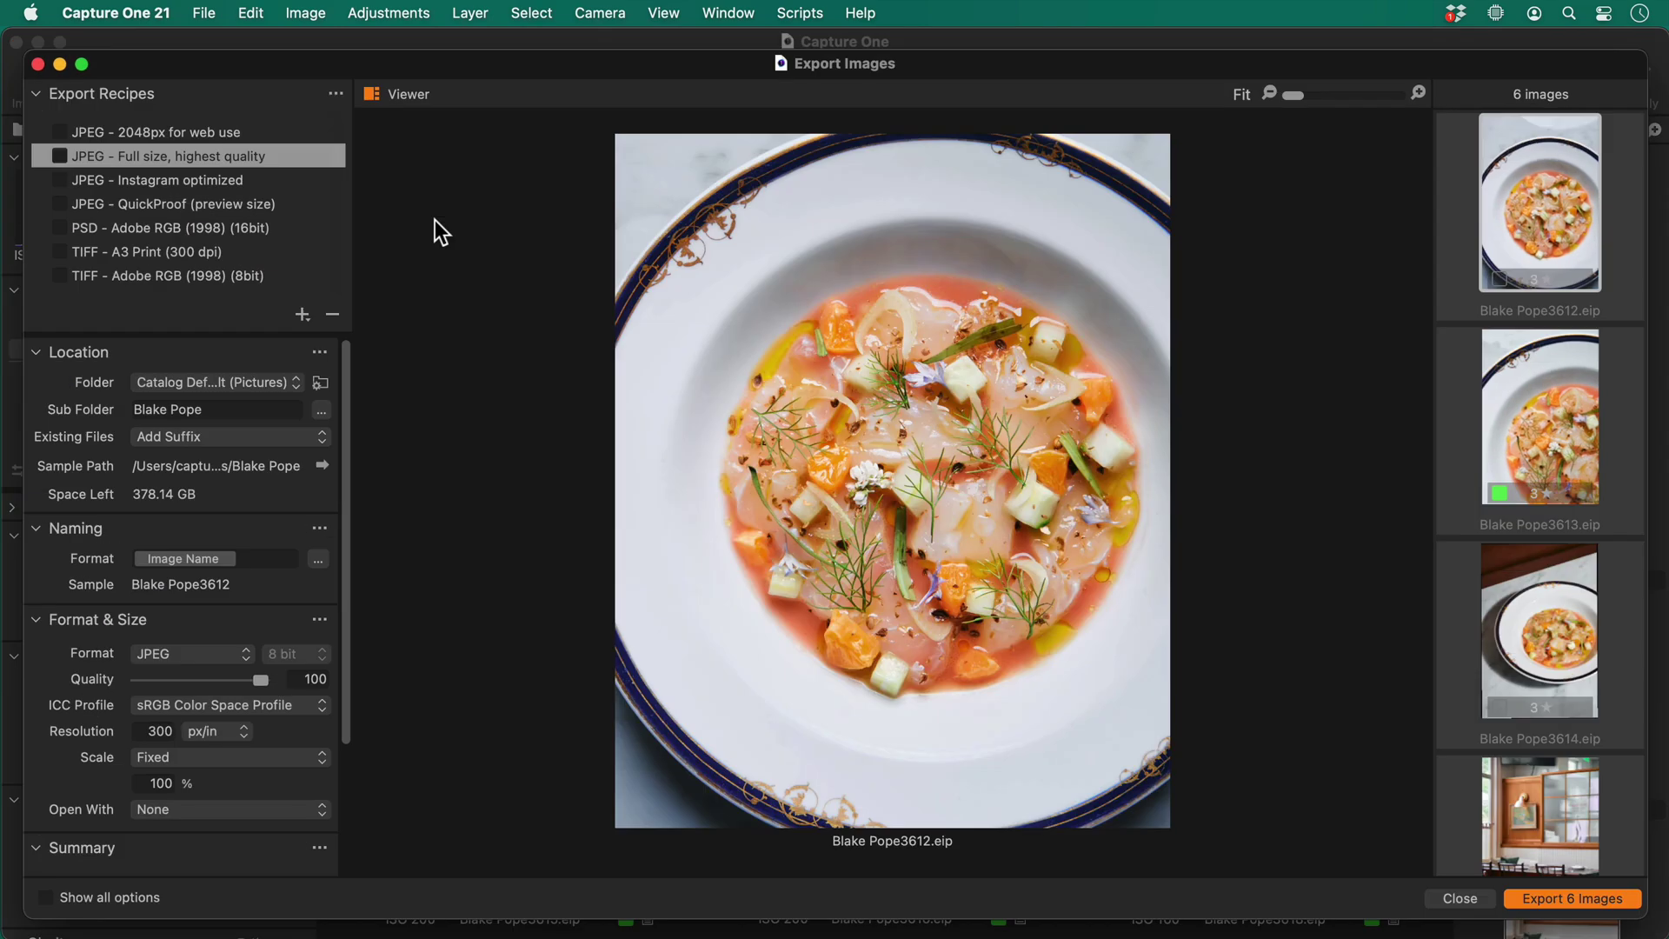
Turn on Show all options to reveal the Adjustments, Watermark and Metadata sections
{"action": "left_click", "coordinate": [47, 898]}
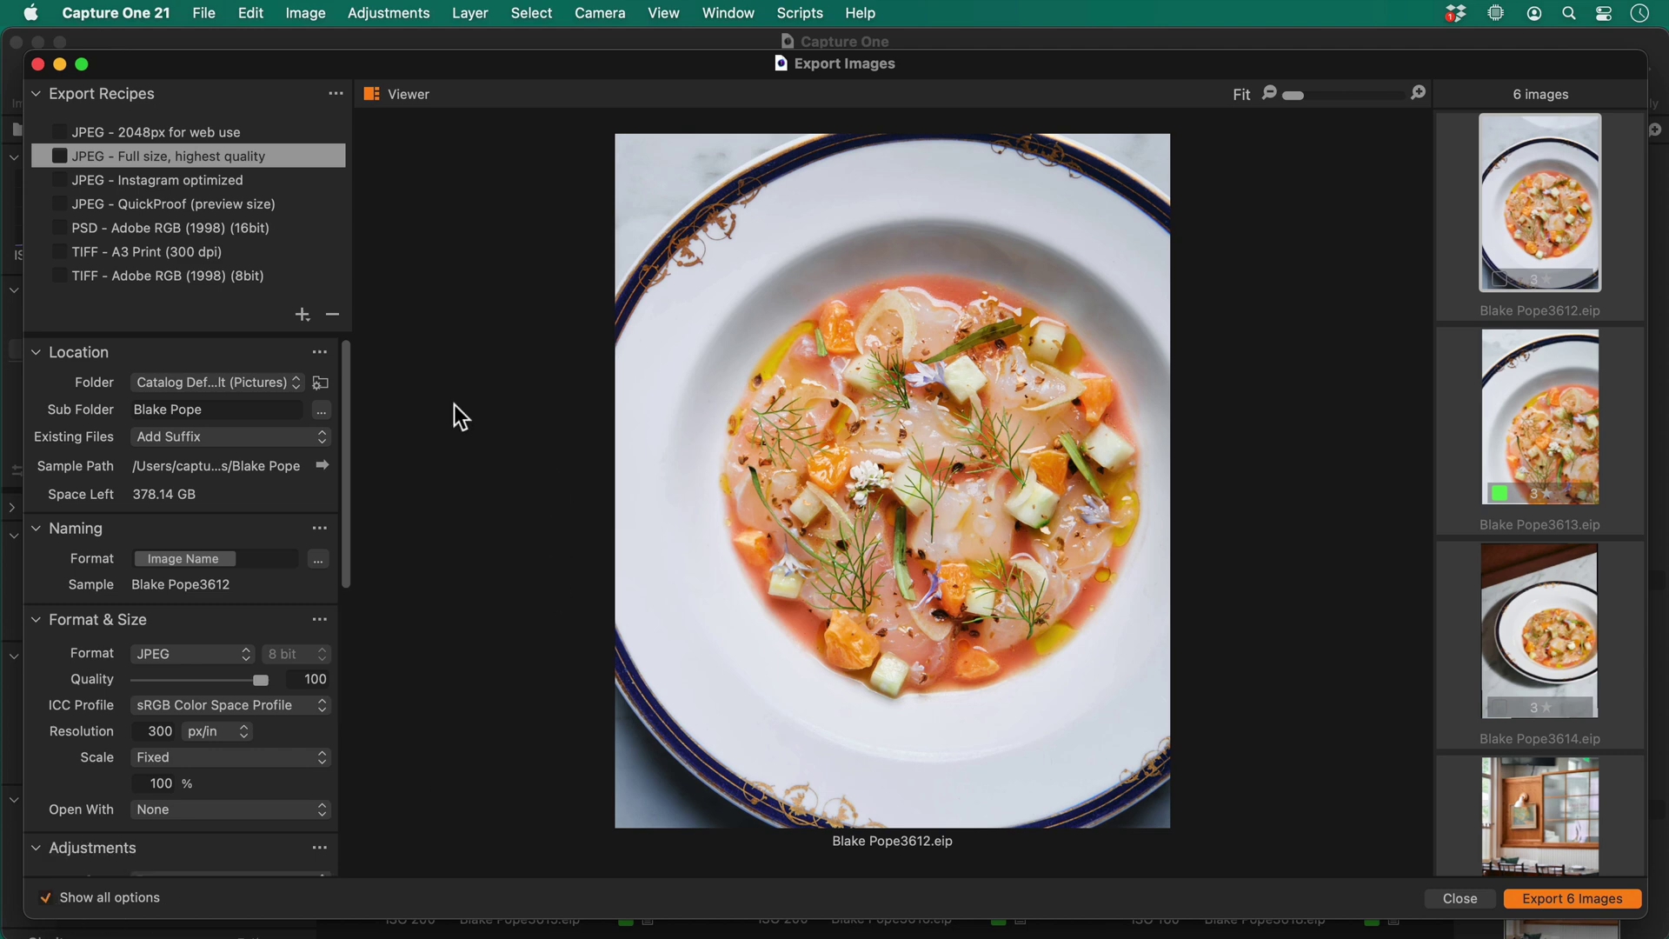
{"action": "scroll", "coordinate": [226, 566], "scroll_direction": "down", "scroll_amount": 10}
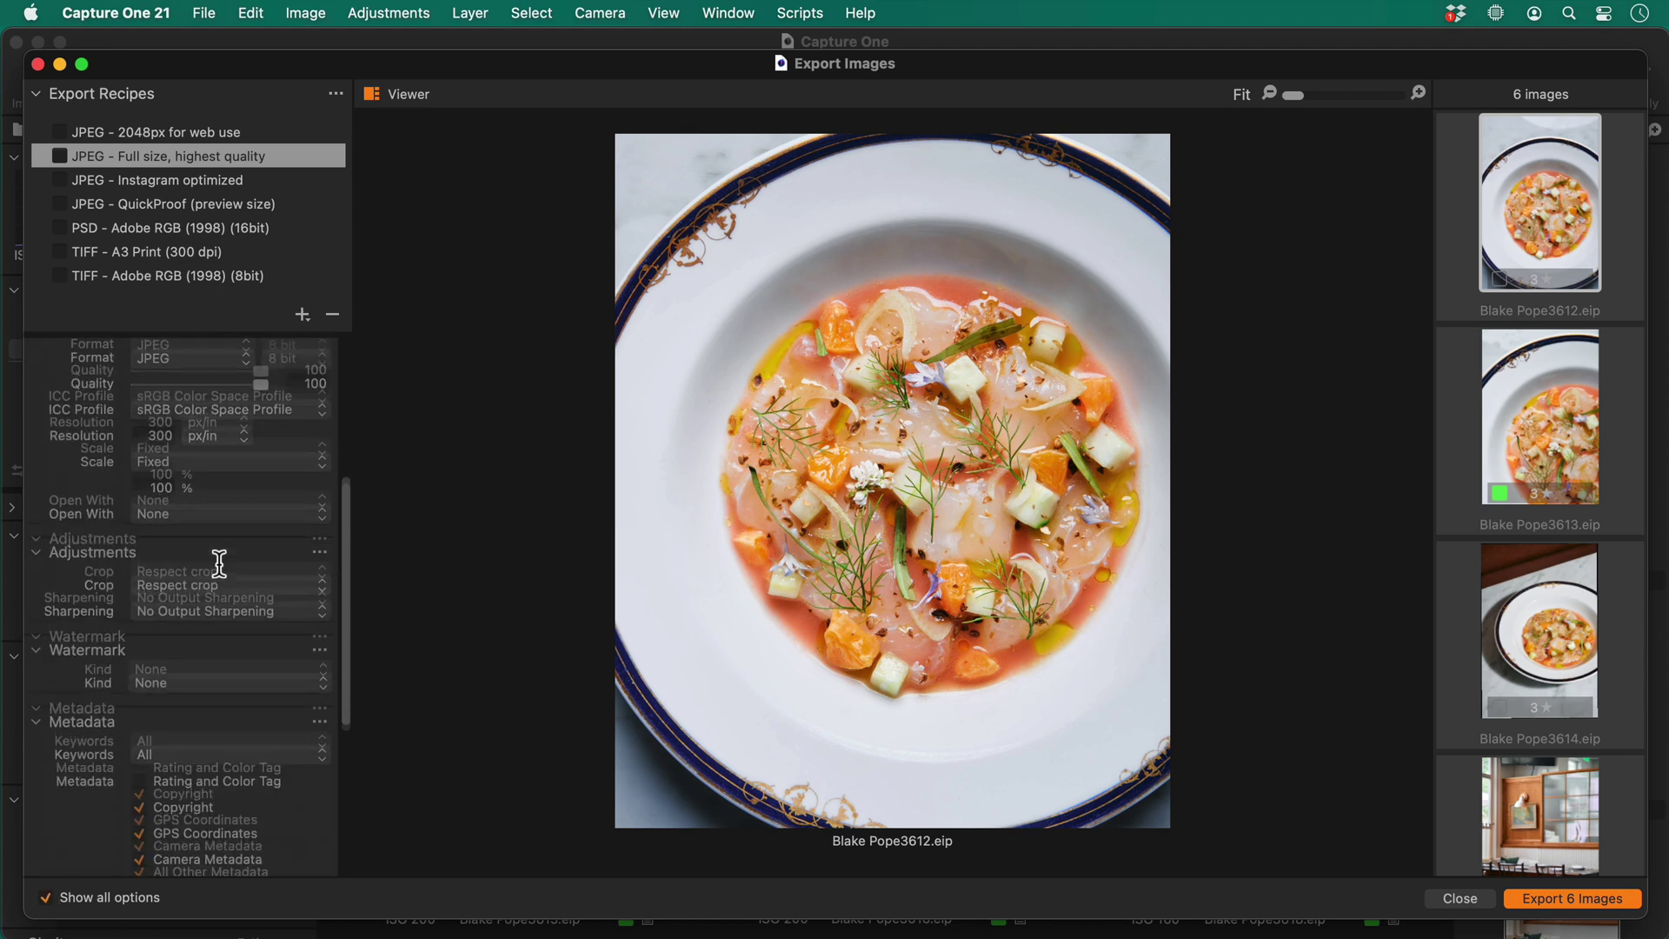
{"action": "scroll", "coordinate": [217, 561], "scroll_direction": "up", "scroll_amount": 10}
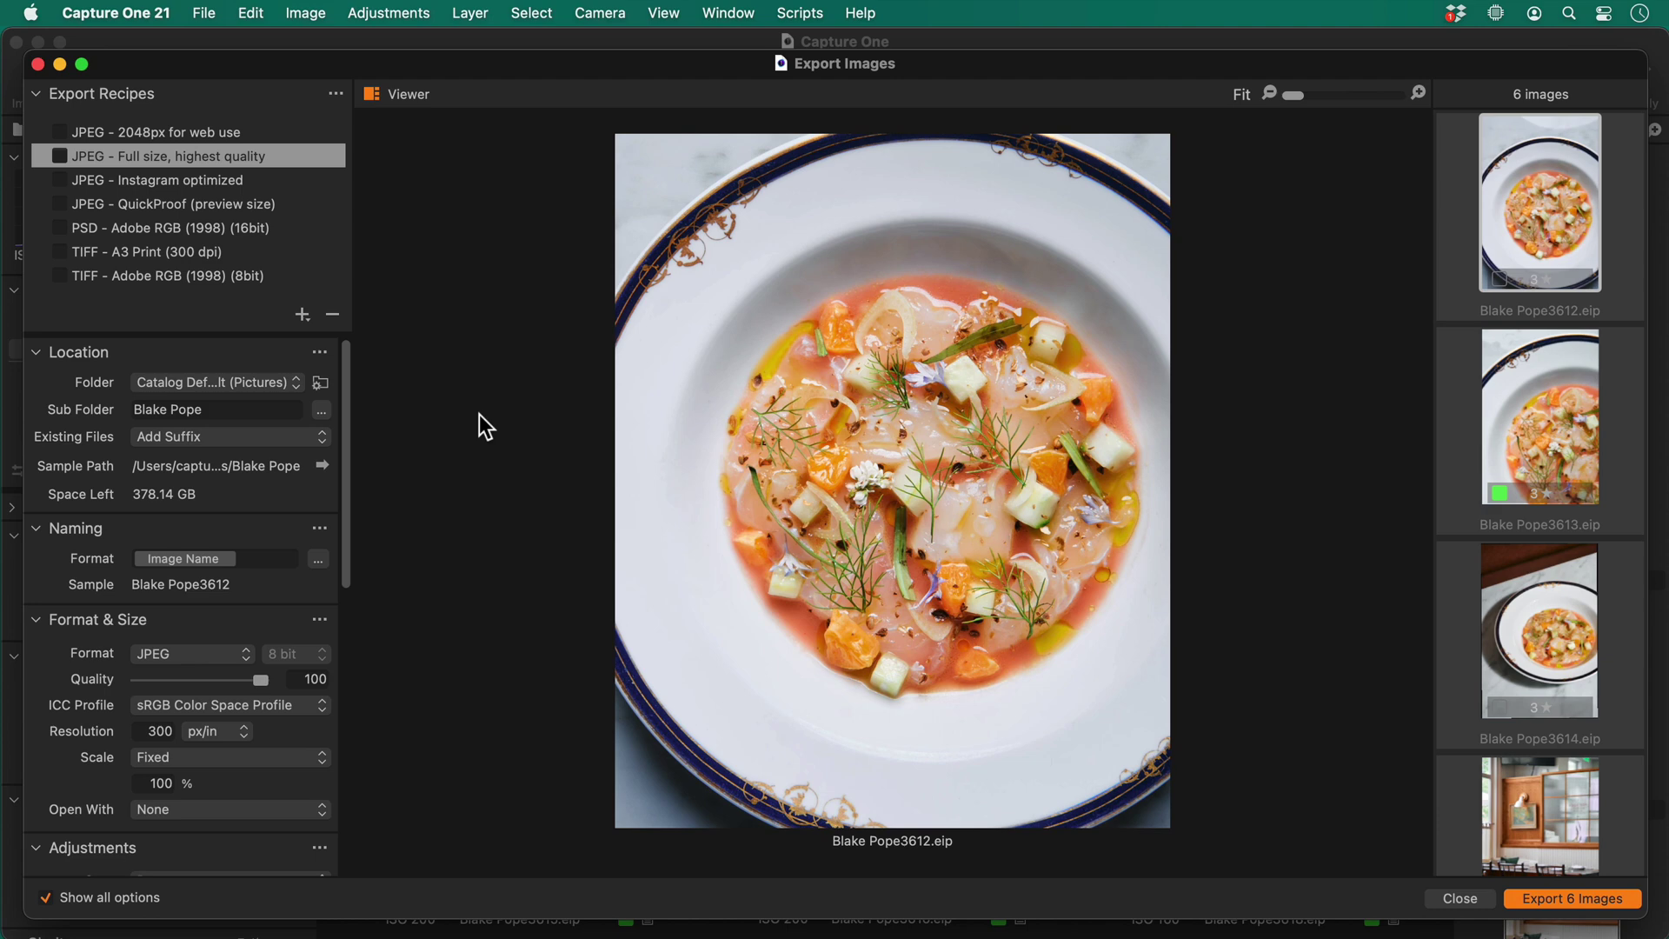
Add a new export recipe named 'Web Gallery JPEG (2500px)' using a custom output folder
{"action": "left_click", "coordinate": [304, 316]}
{"action": "type", "text": "We"}
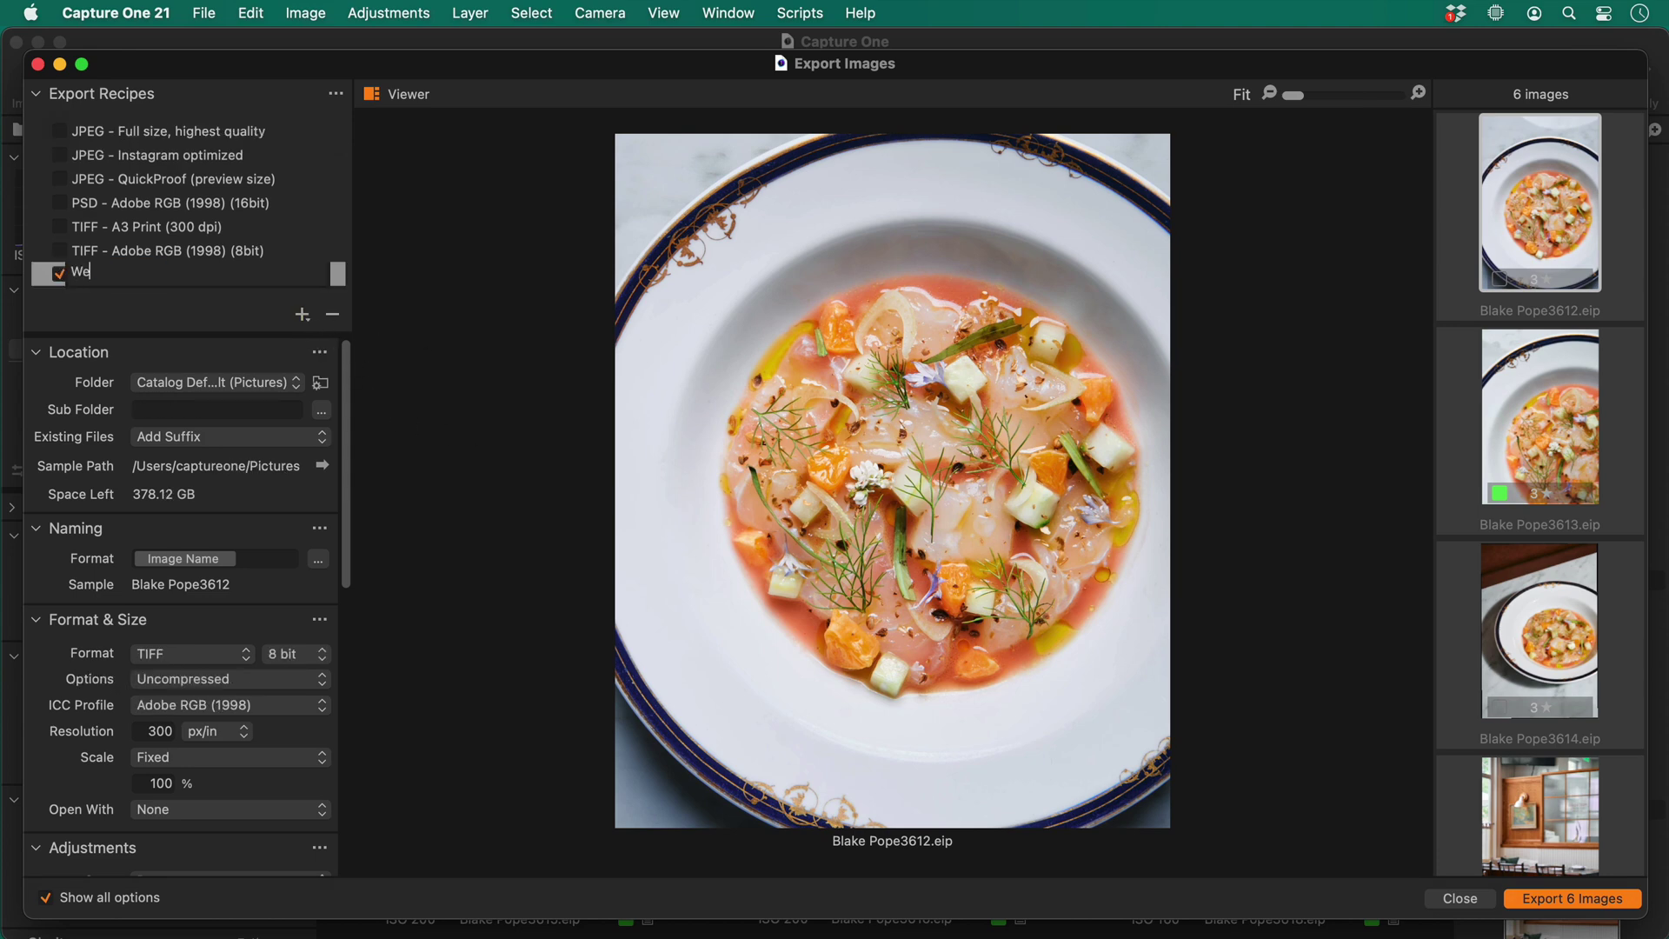
{"action": "type", "text": "b Gallery JPEG (2500px)"}
{"action": "key", "text": "Return"}
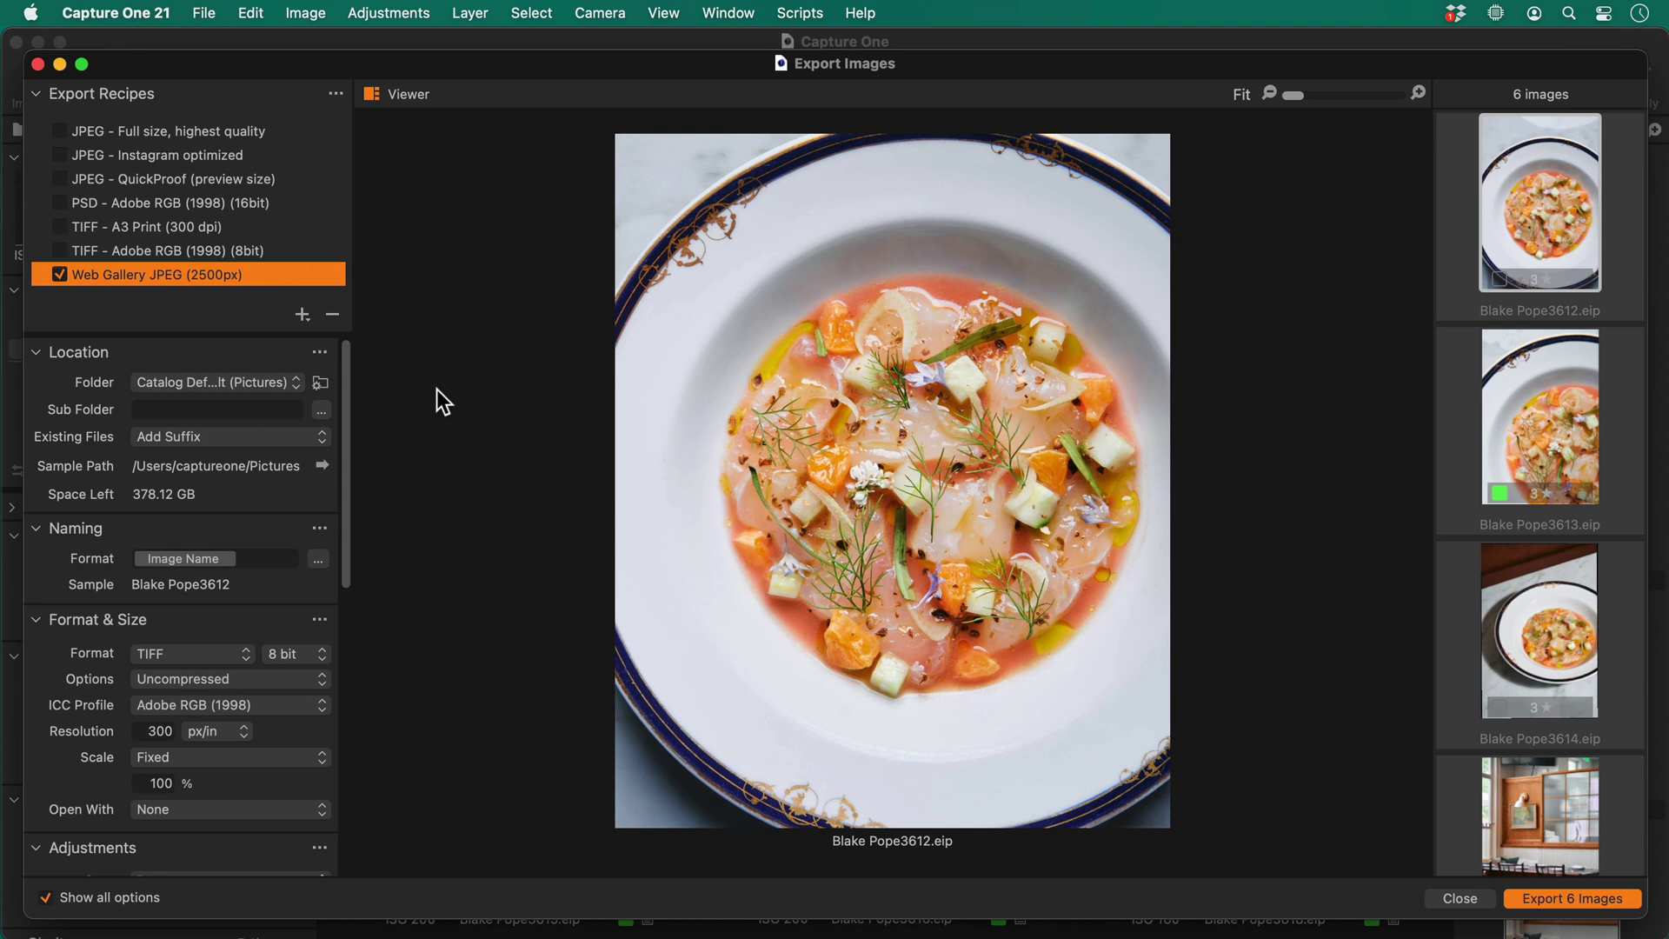
{"action": "left_click", "coordinate": [236, 381]}
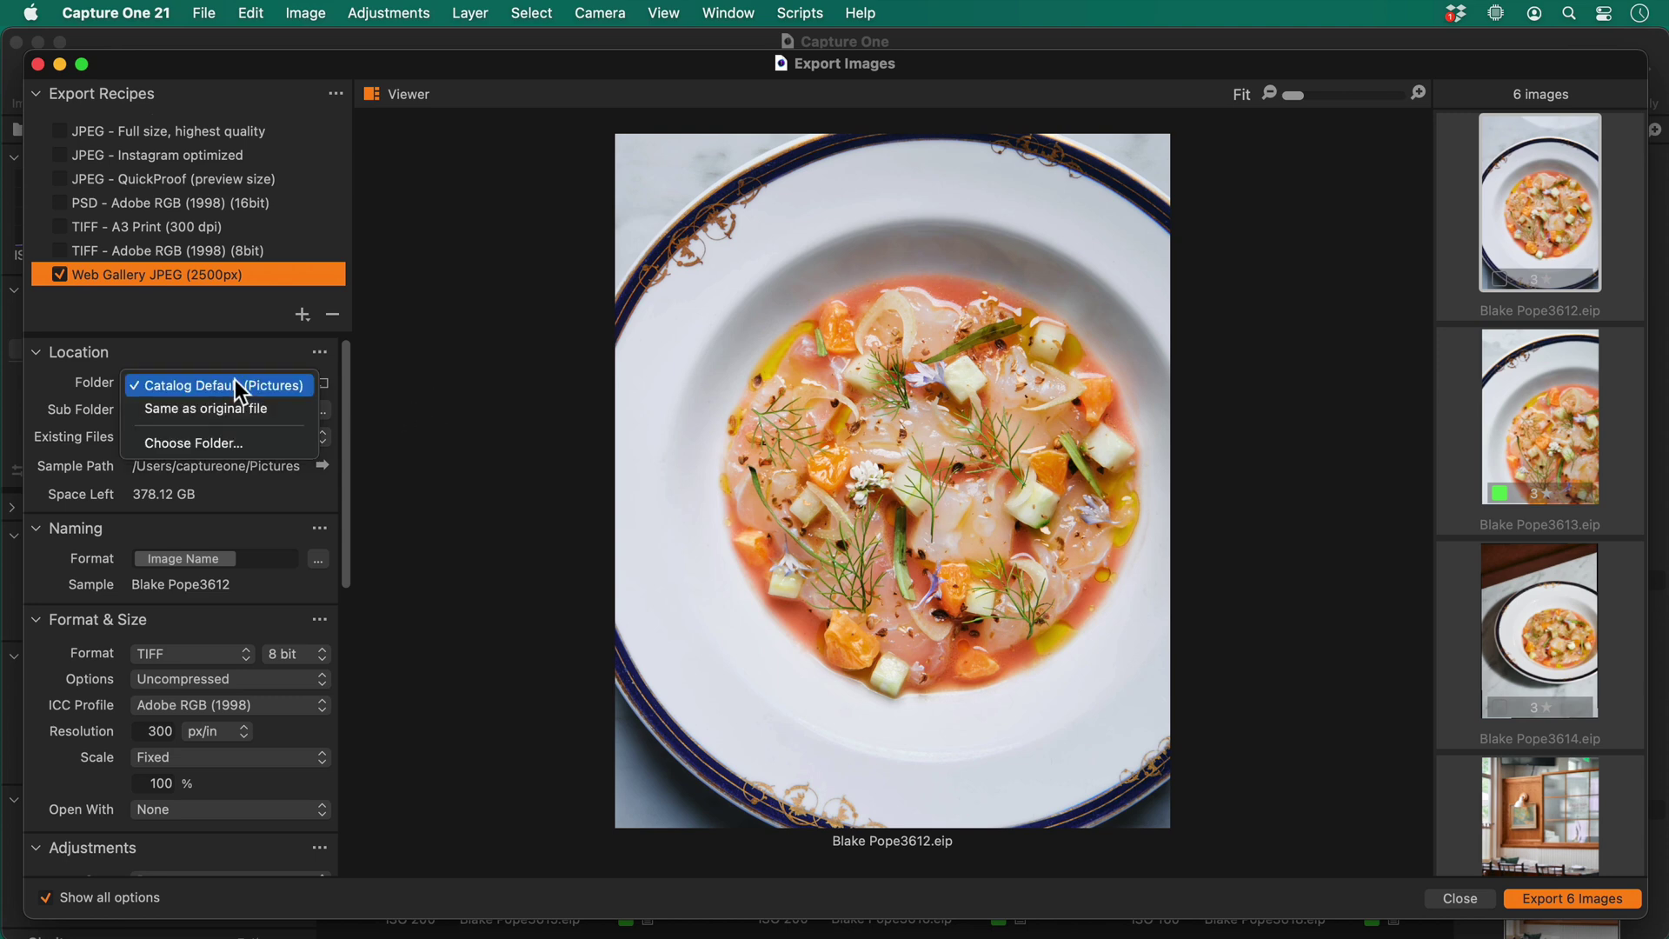
{"action": "left_click", "coordinate": [262, 435]}
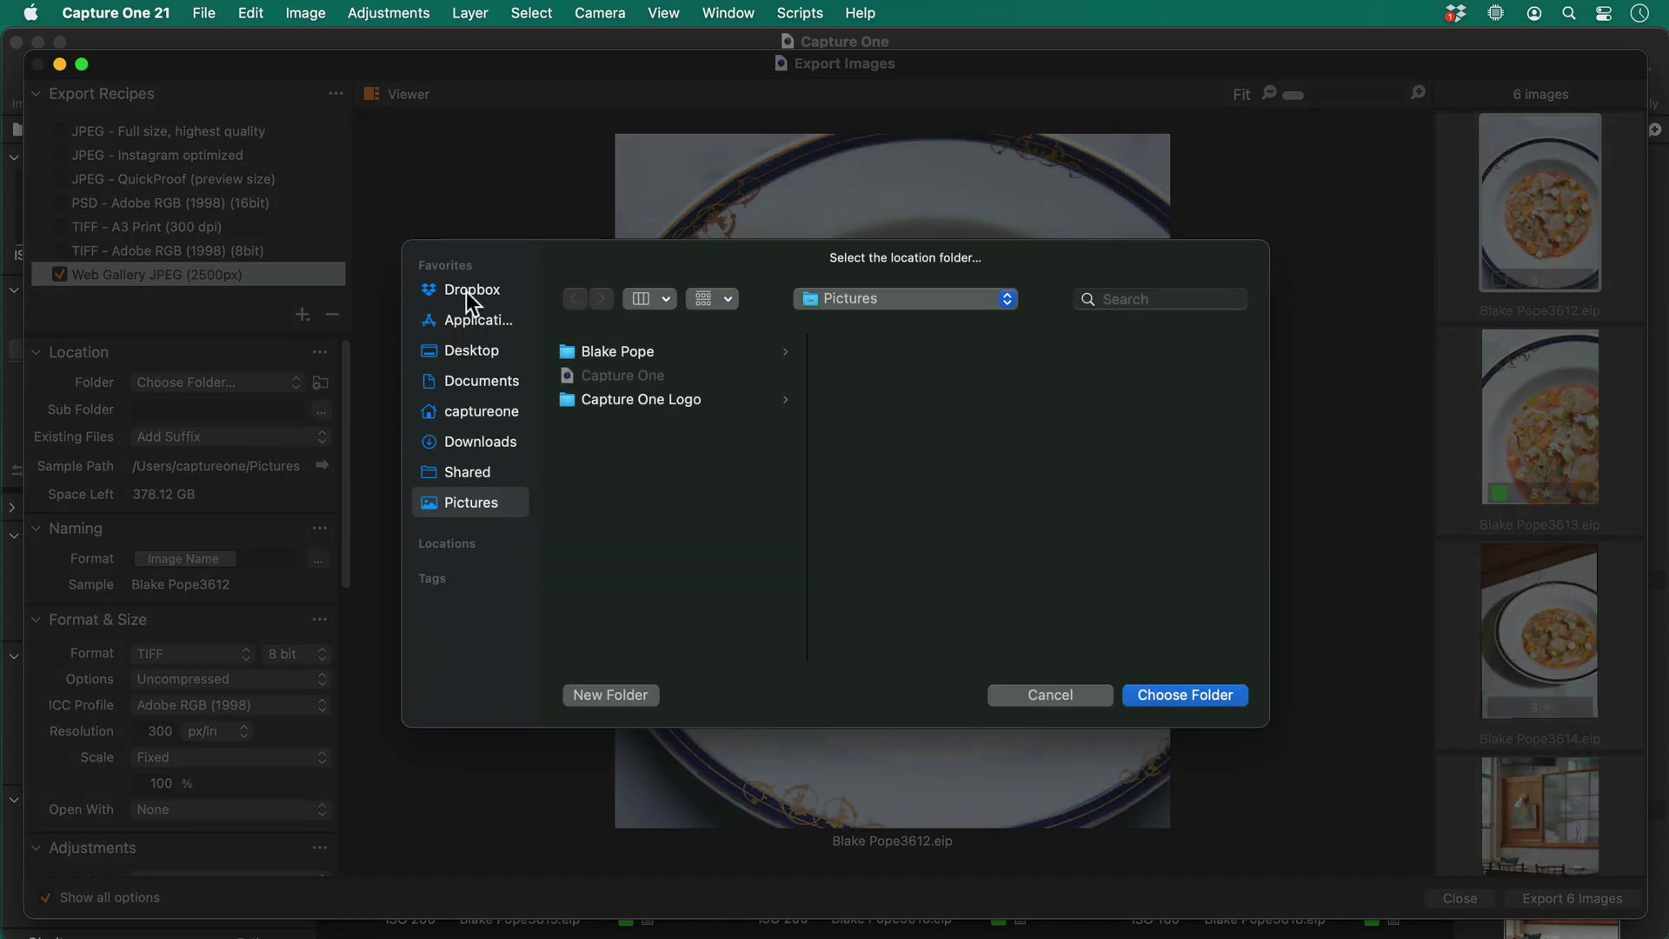
Set the recipe's output folder to Dropbox with 'My Website/' as the sub folder
{"action": "left_click", "coordinate": [466, 290]}
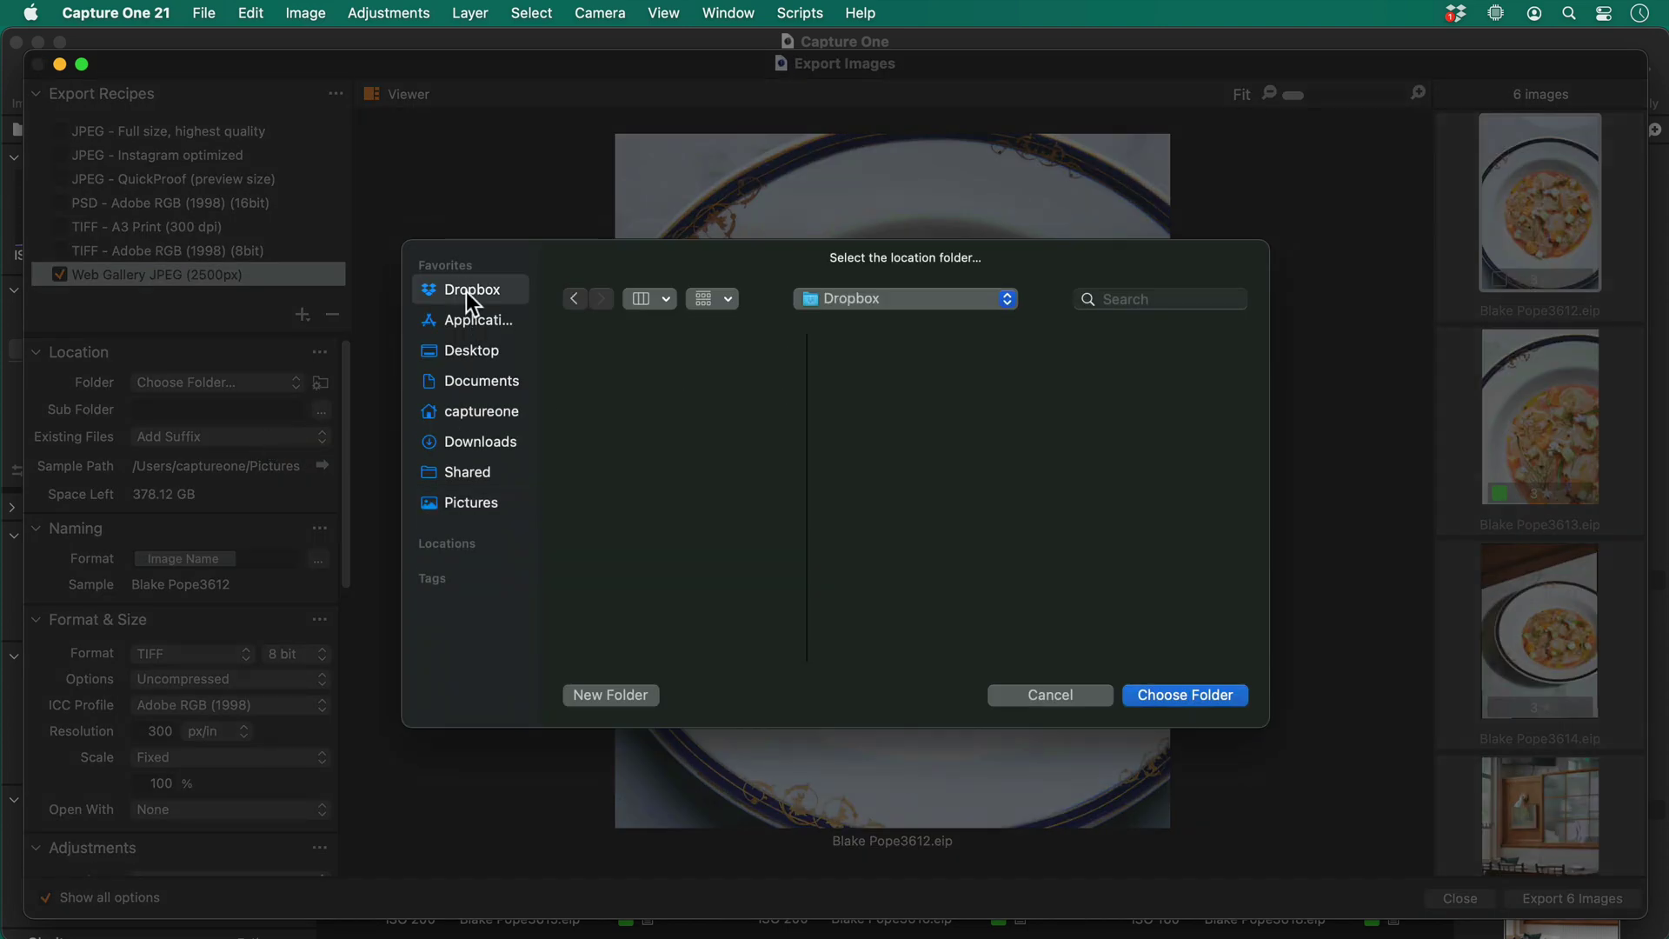
{"action": "left_click", "coordinate": [1182, 698]}
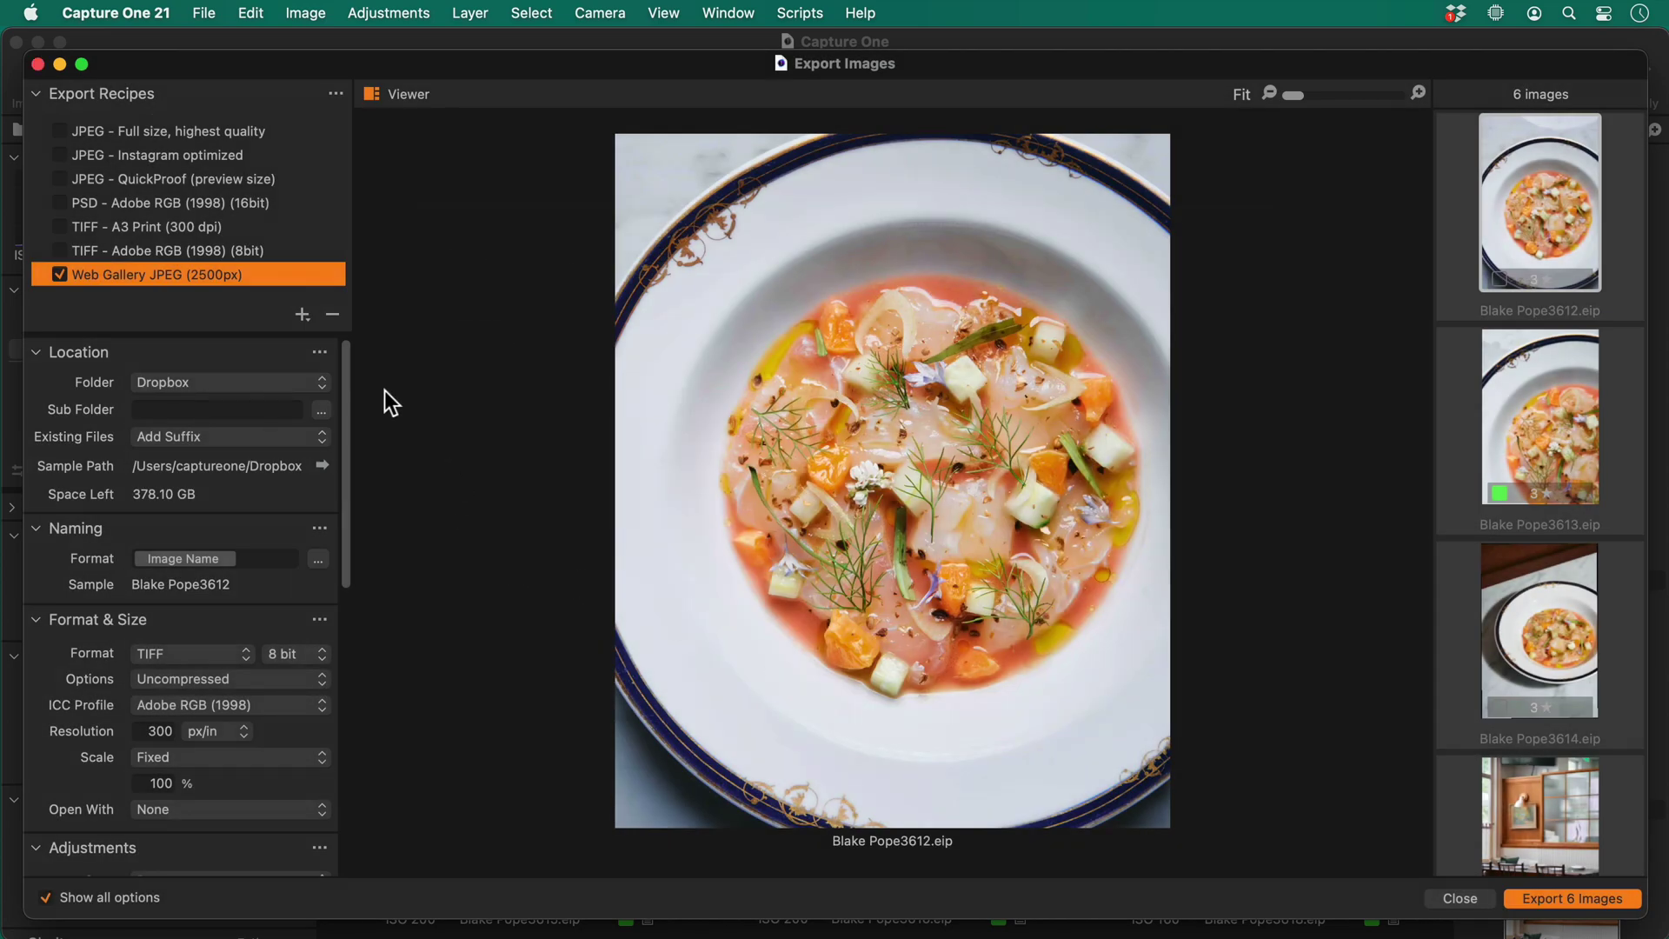
{"action": "left_click", "coordinate": [306, 376]}
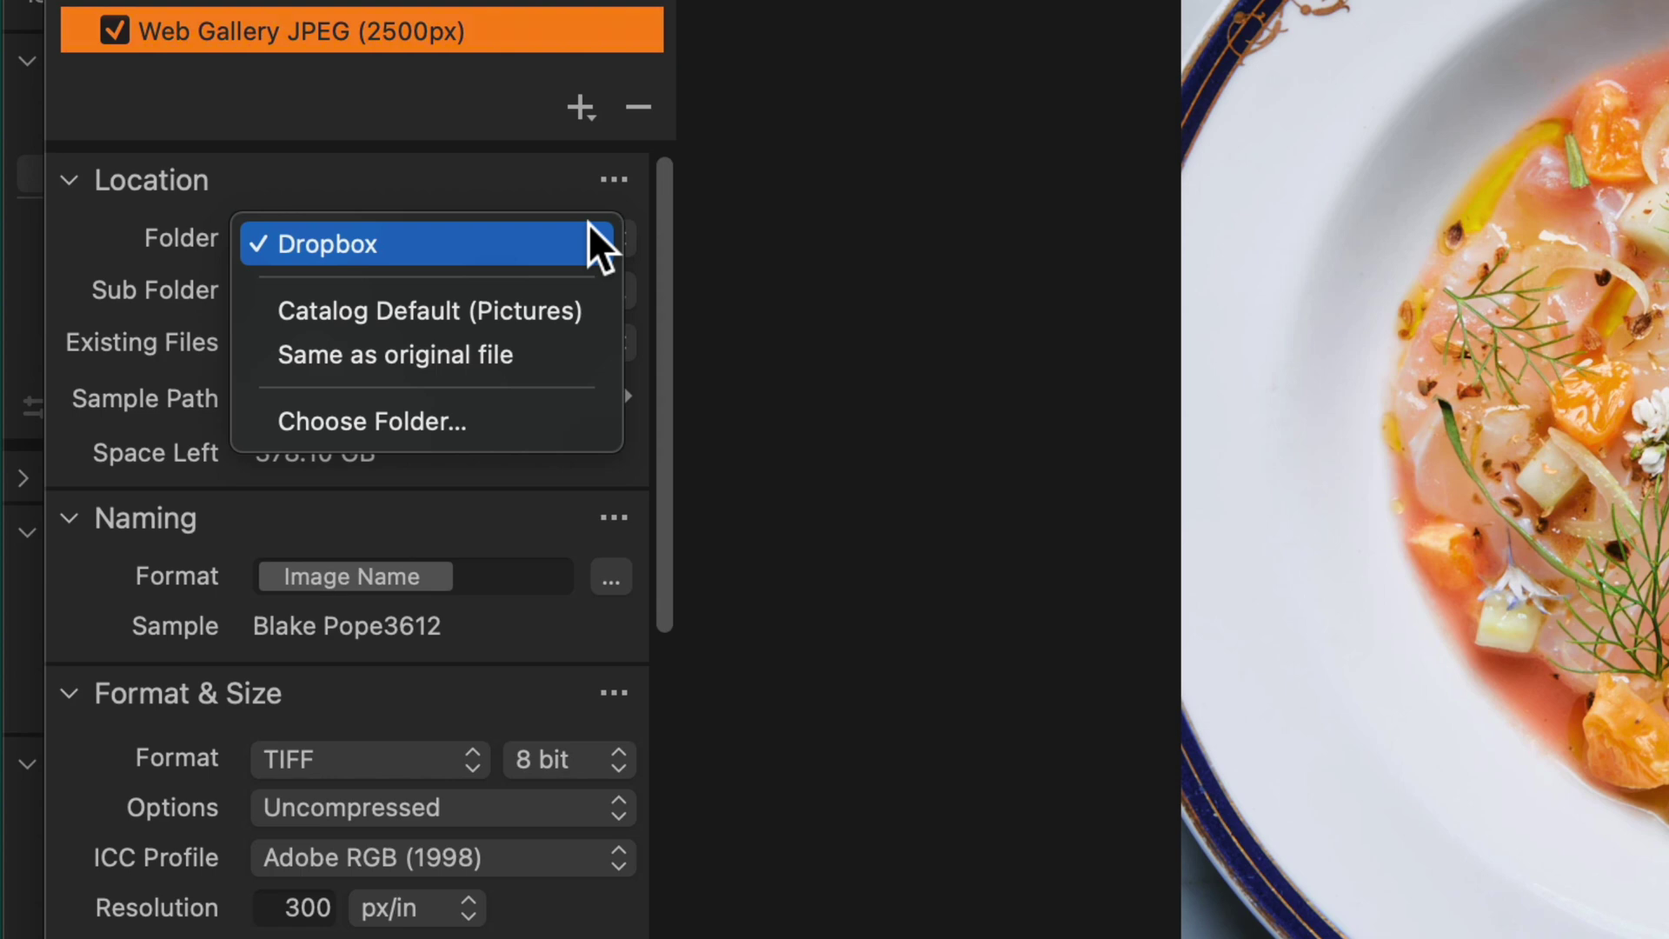
{"action": "left_click", "coordinate": [834, 252]}
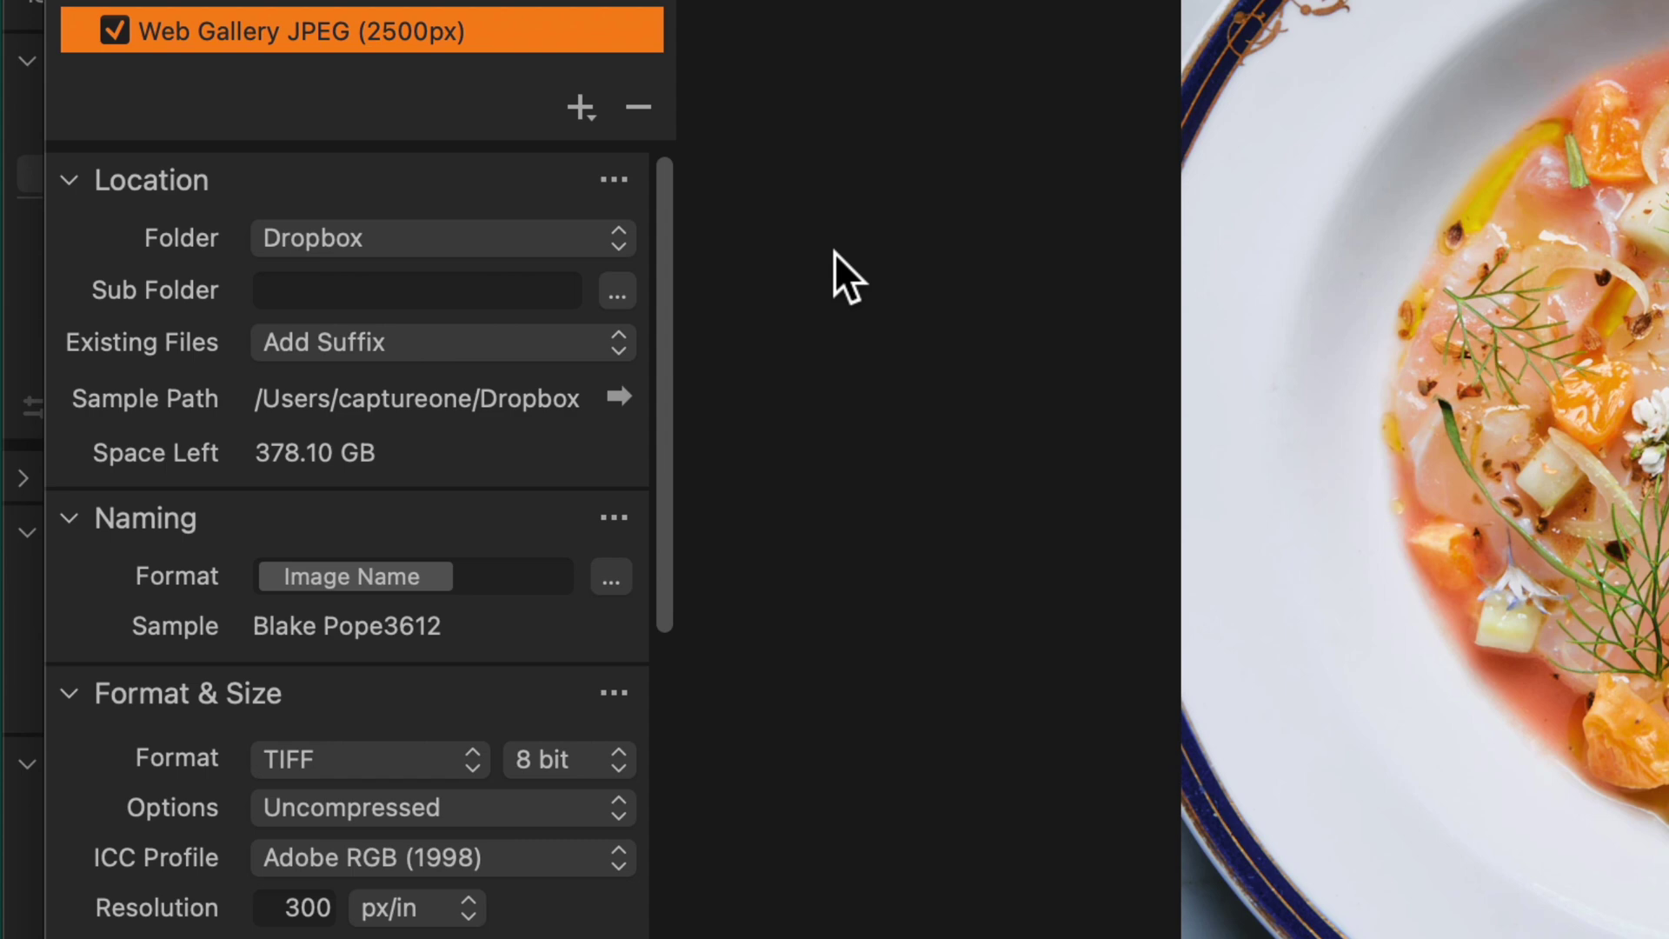
{"action": "left_click", "coordinate": [480, 295]}
{"action": "type", "text": "My Website"}
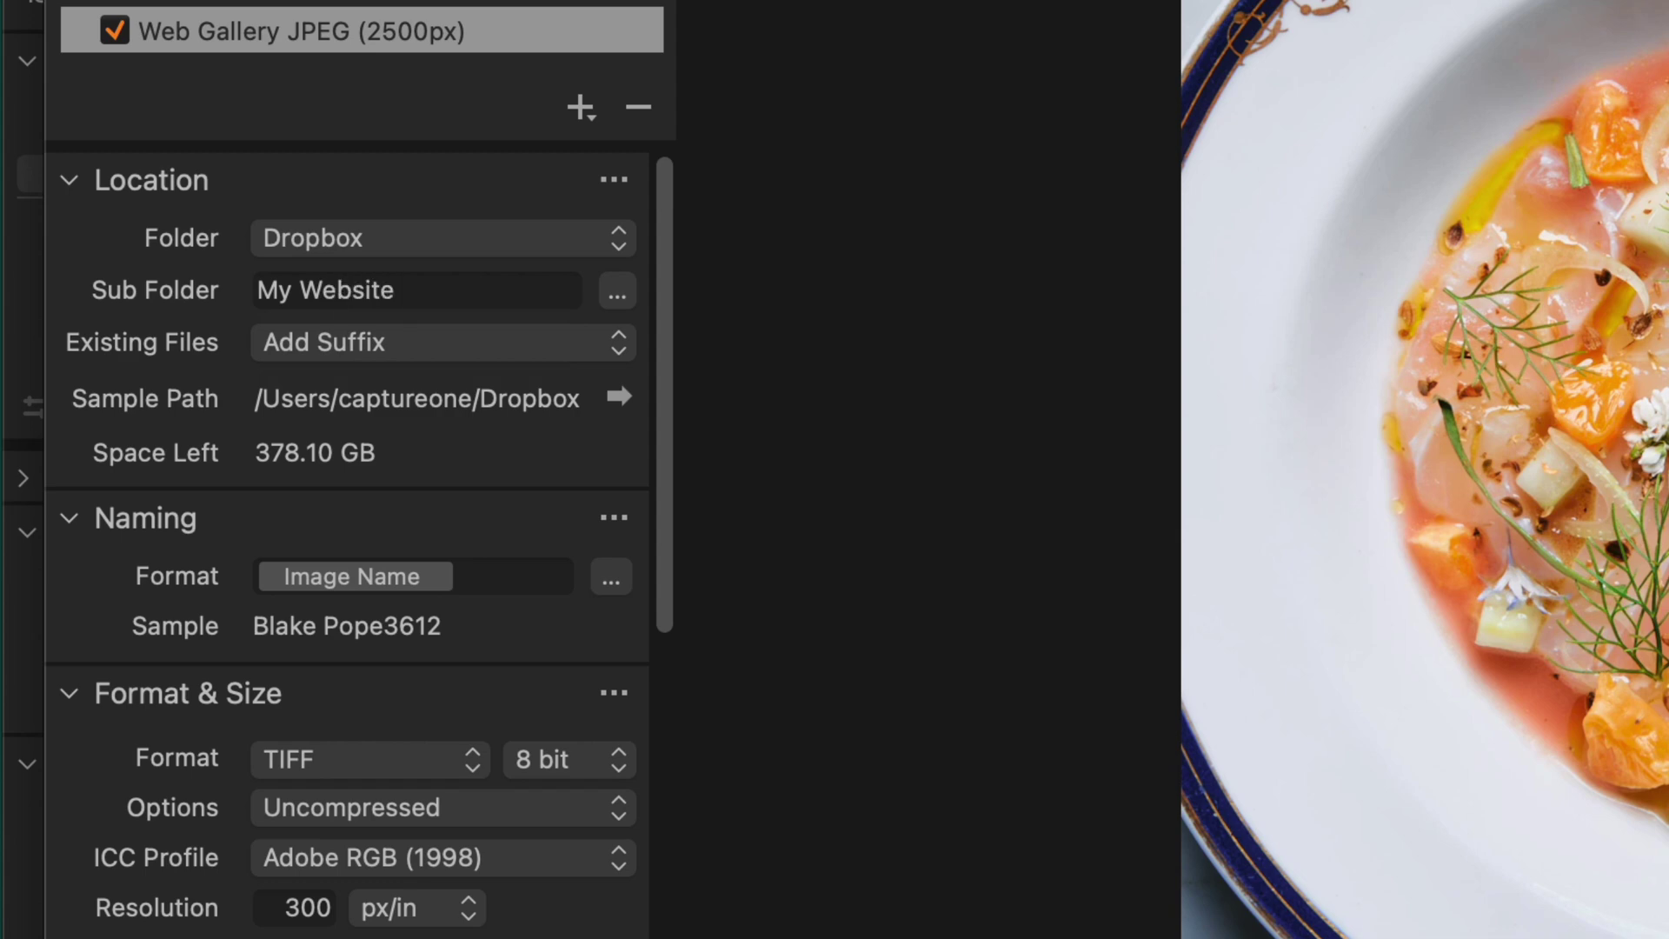
{"action": "type", "text": "/"}
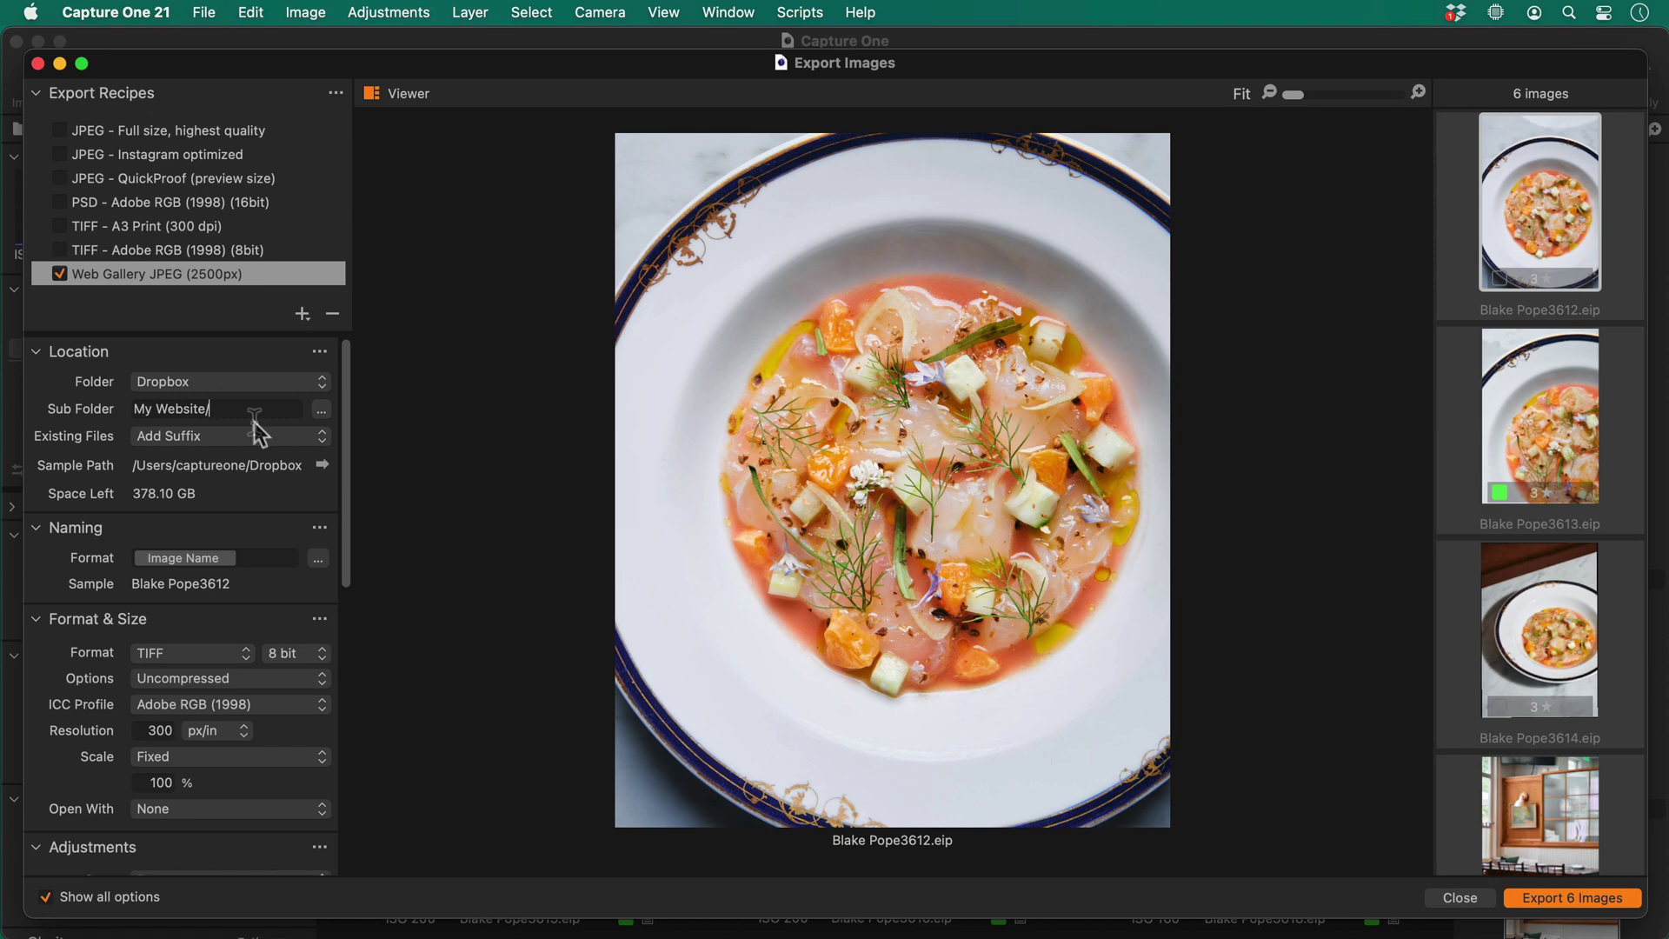
Append a Current Date token in yy-MM-dd format after 'My Website/' in the sub folder
{"action": "left_click", "coordinate": [321, 409]}
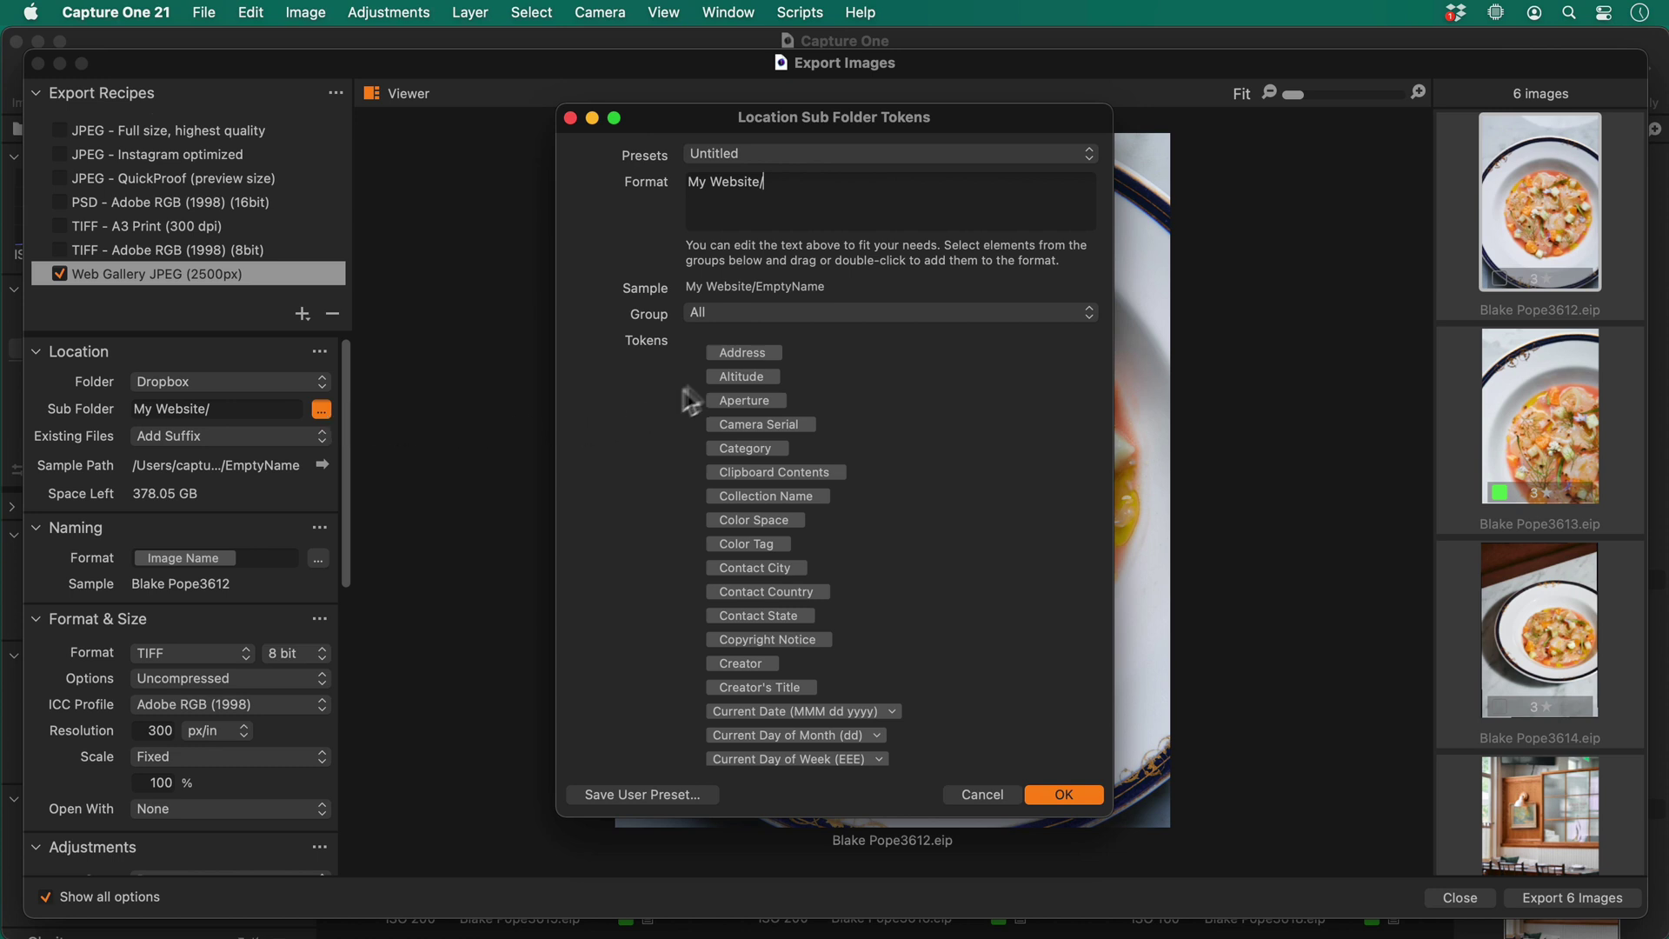
{"action": "left_click", "coordinate": [711, 313]}
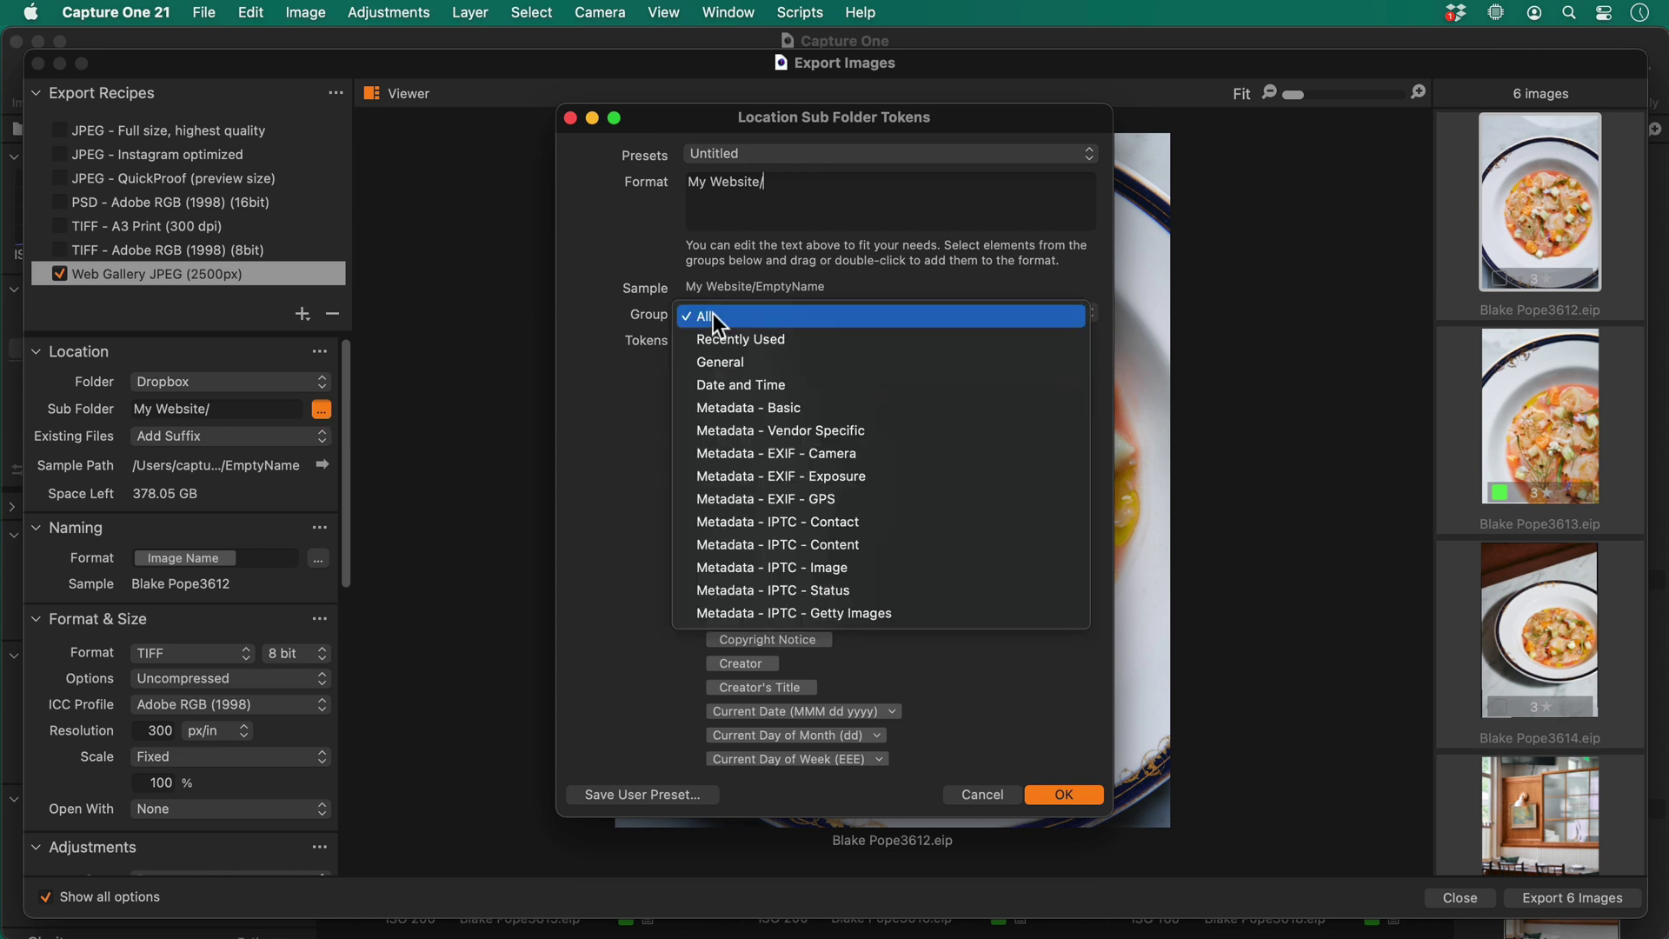
{"action": "left_click", "coordinate": [737, 385]}
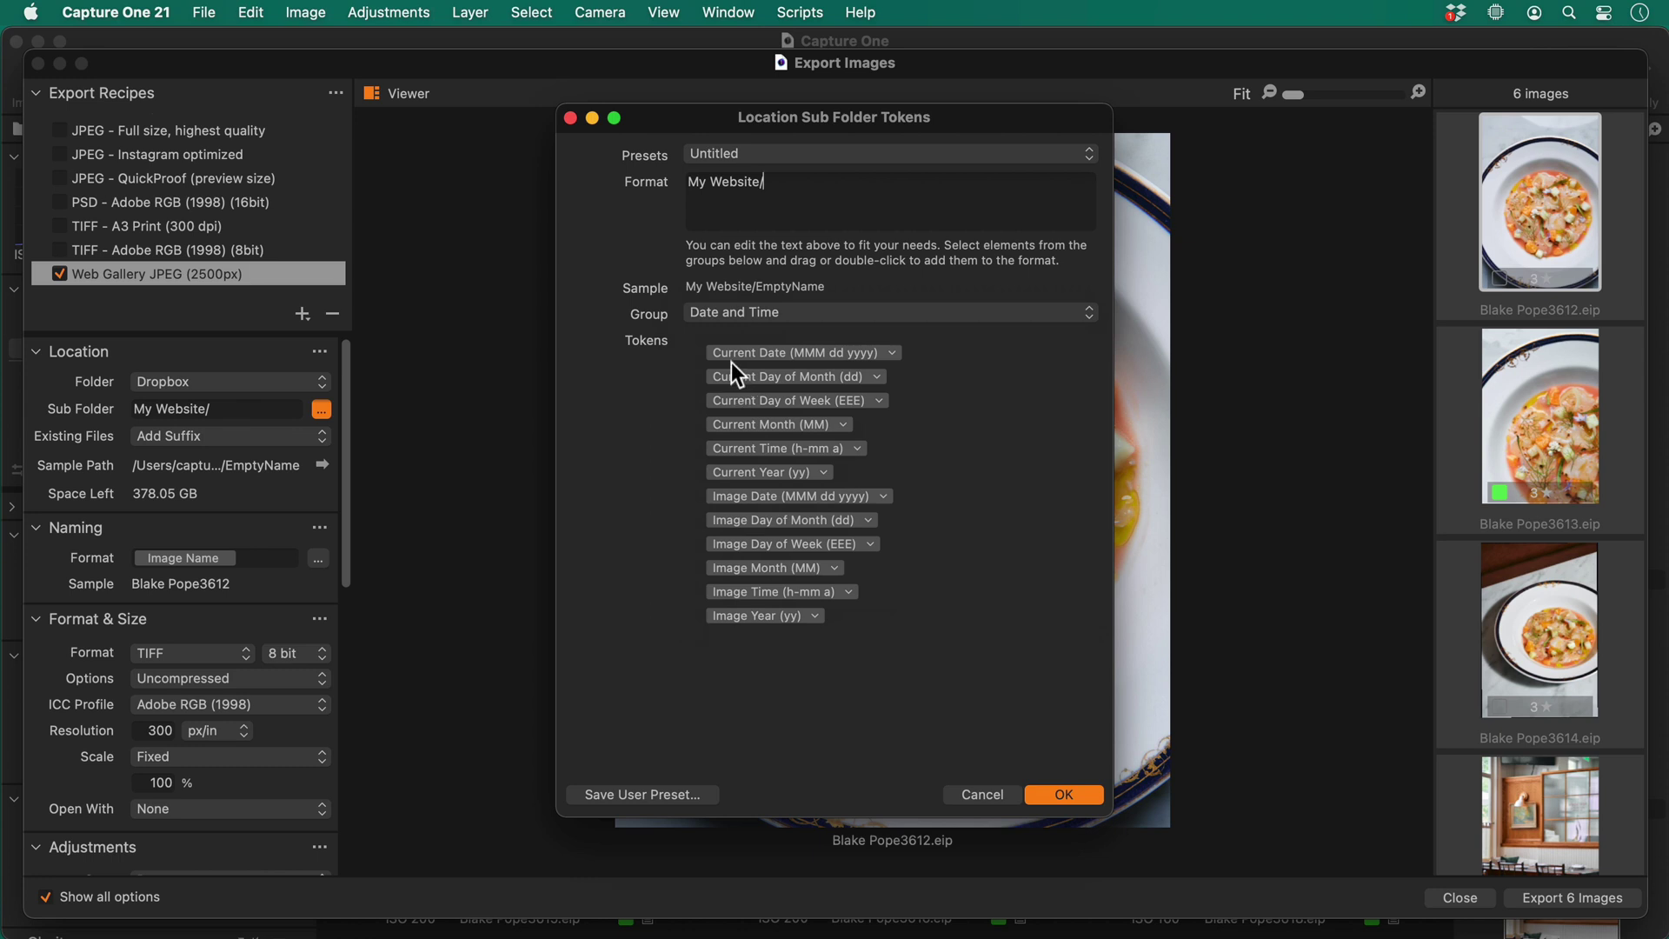
{"action": "left_click_drag", "start_coordinate": [730, 351], "coordinate": [814, 185]}
{"action": "left_click", "coordinate": [953, 183]}
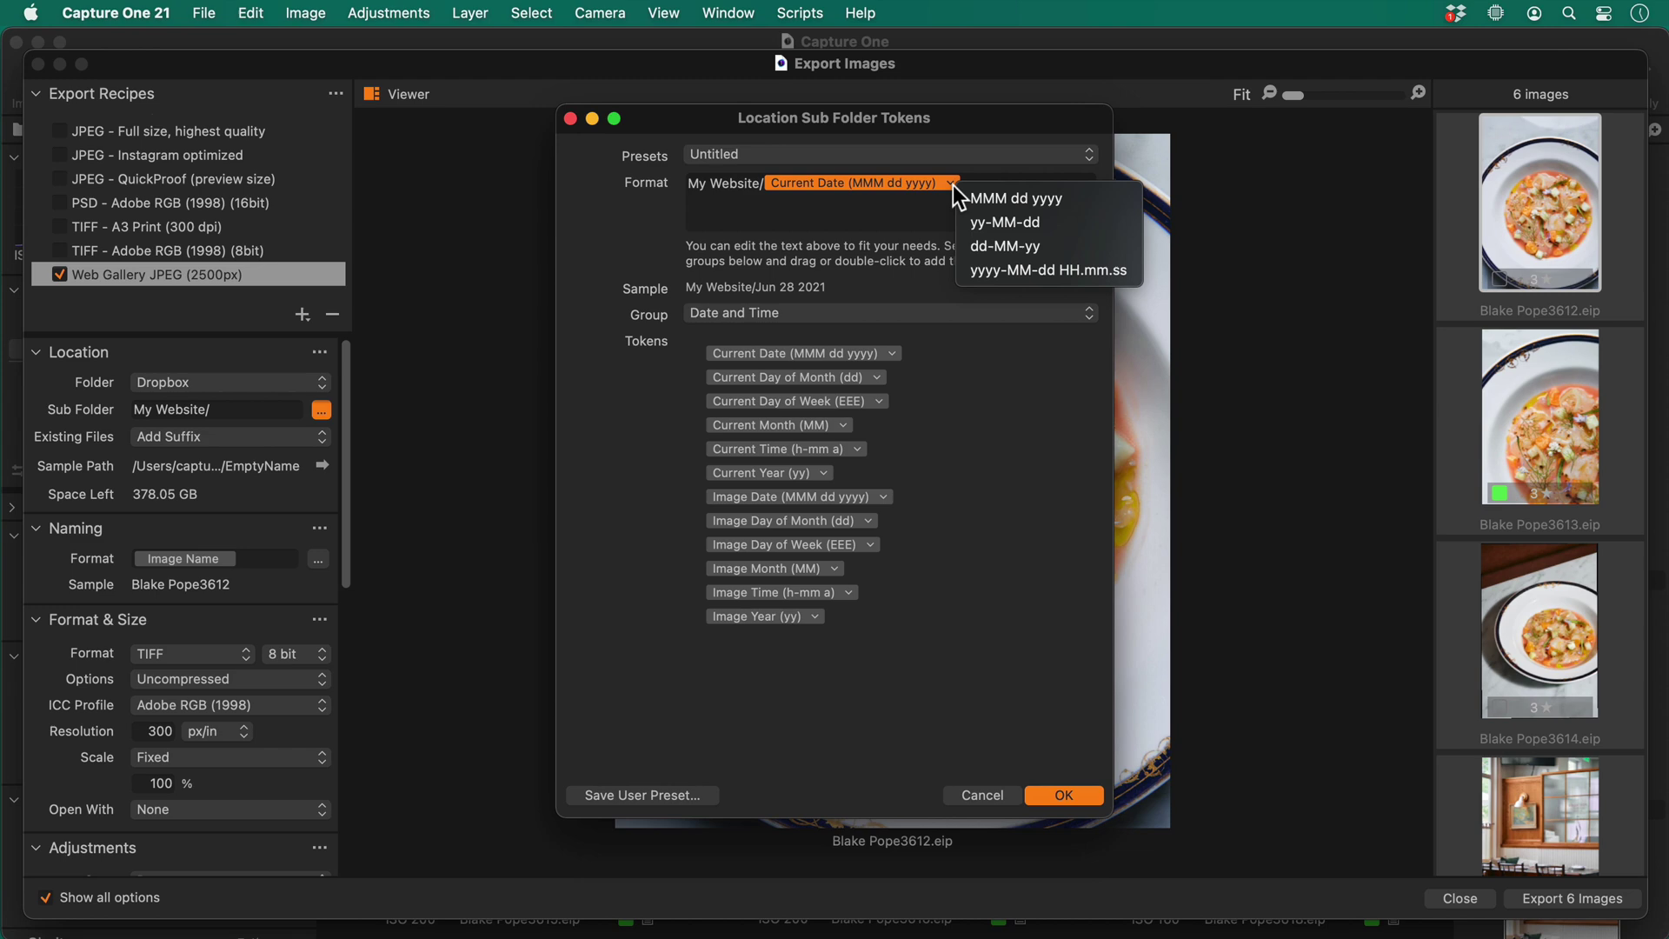
{"action": "left_click", "coordinate": [987, 219]}
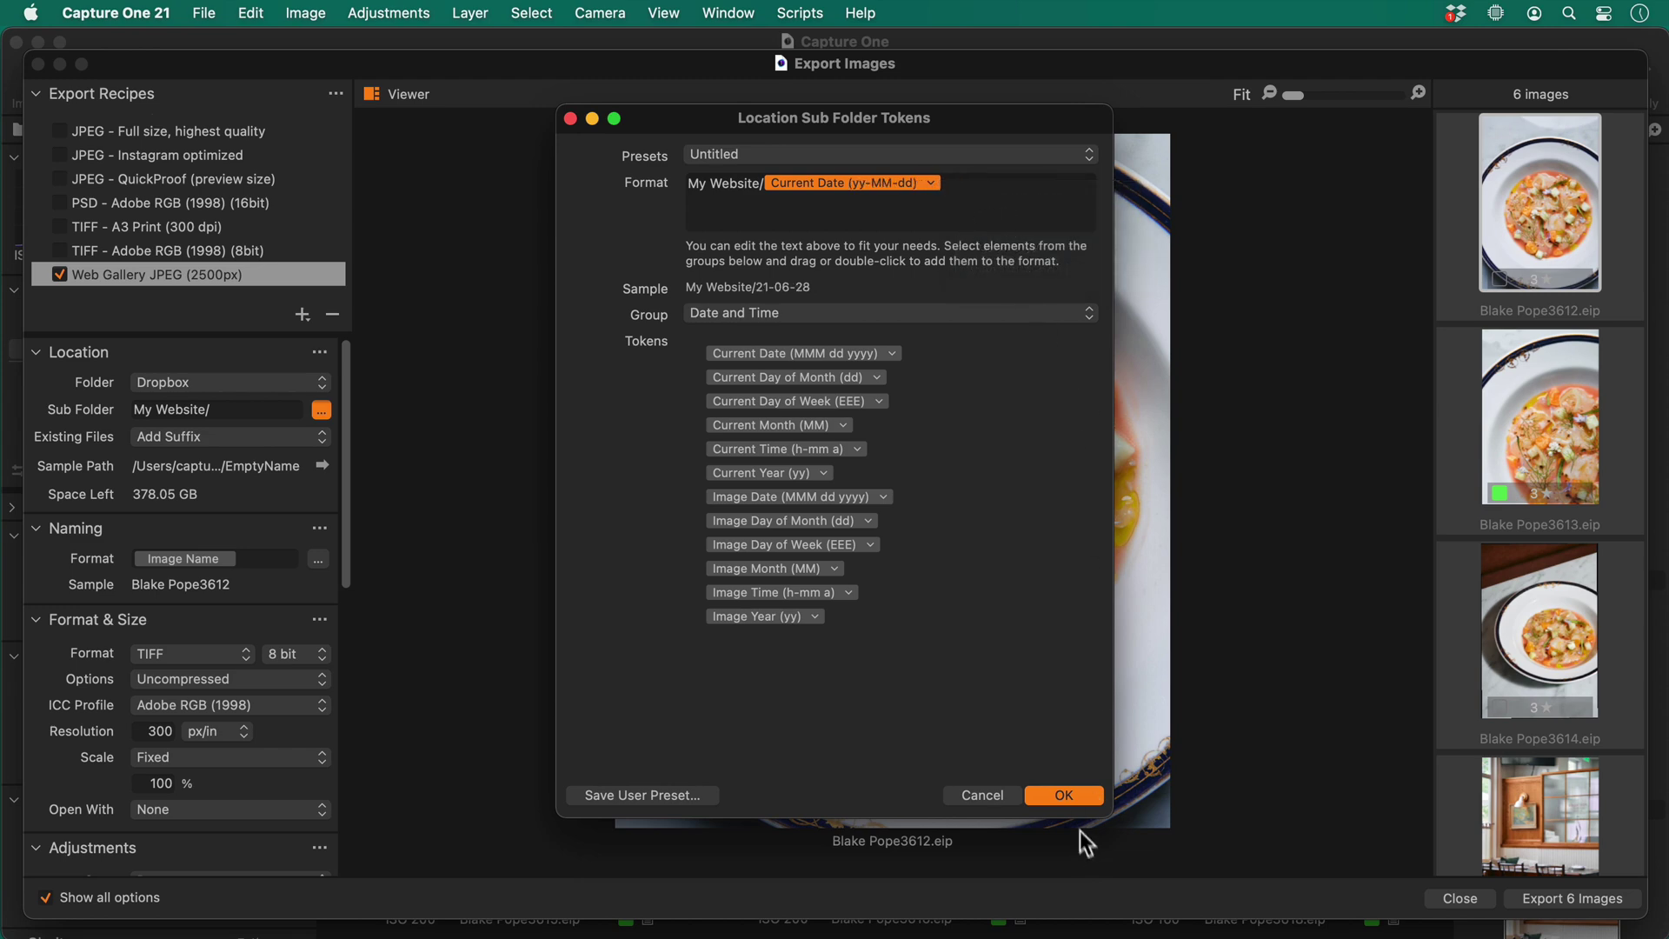
{"action": "left_click", "coordinate": [1064, 795]}
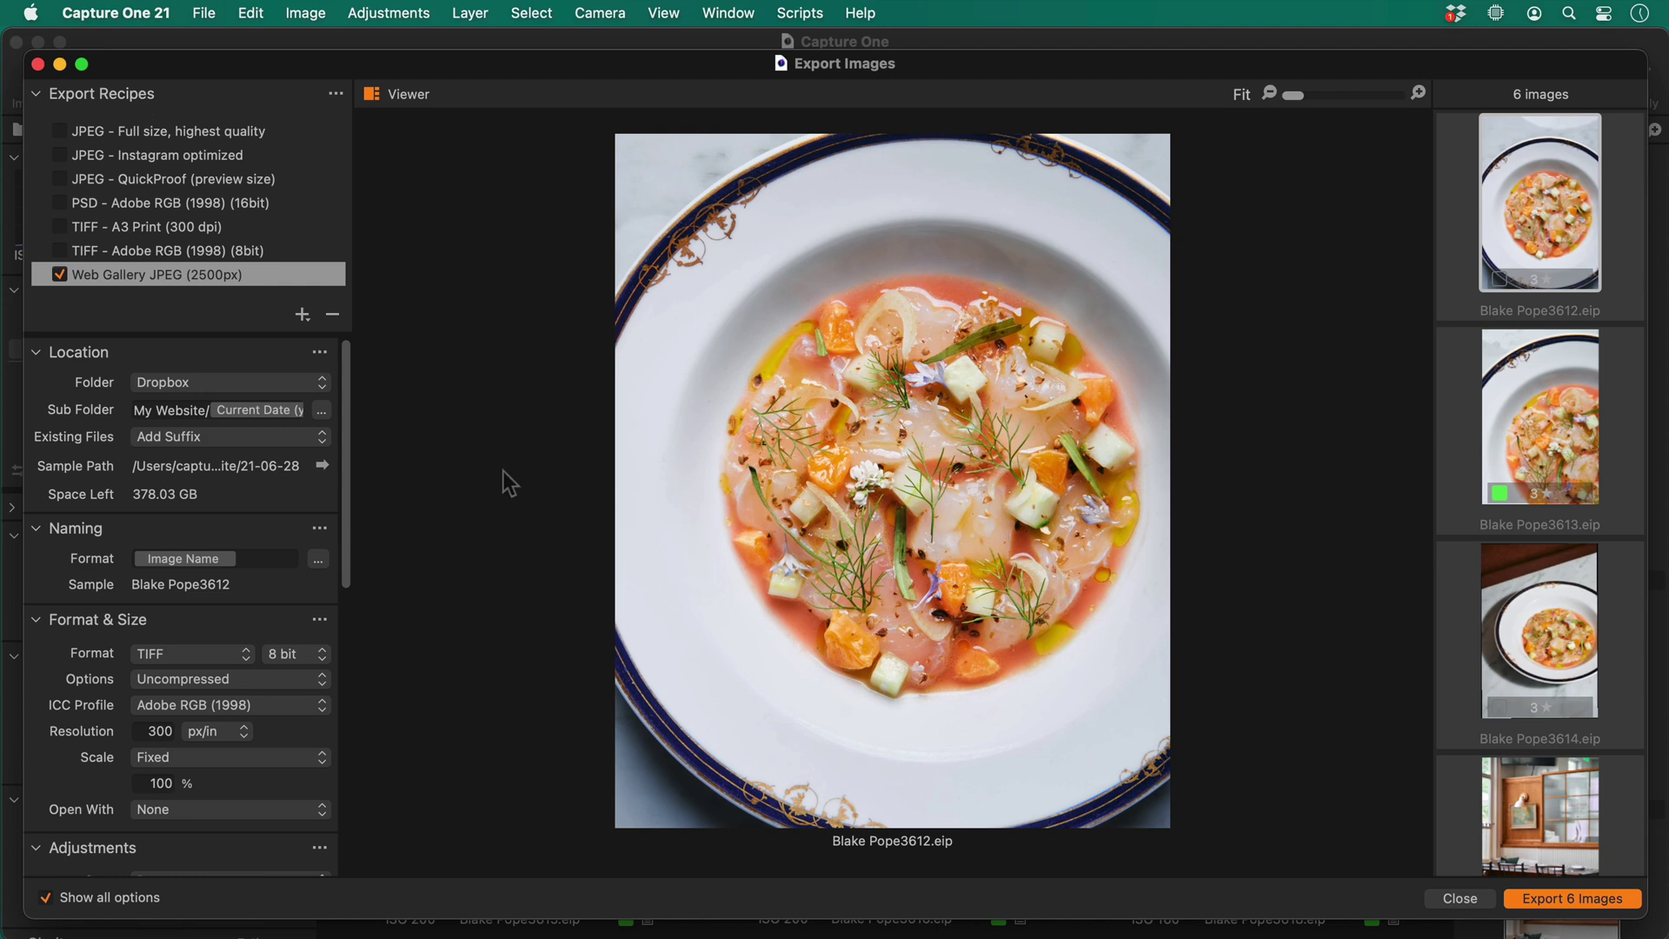
Switch the Existing Files handling from Add Suffix to Overwrite
{"action": "left_click", "coordinate": [292, 440]}
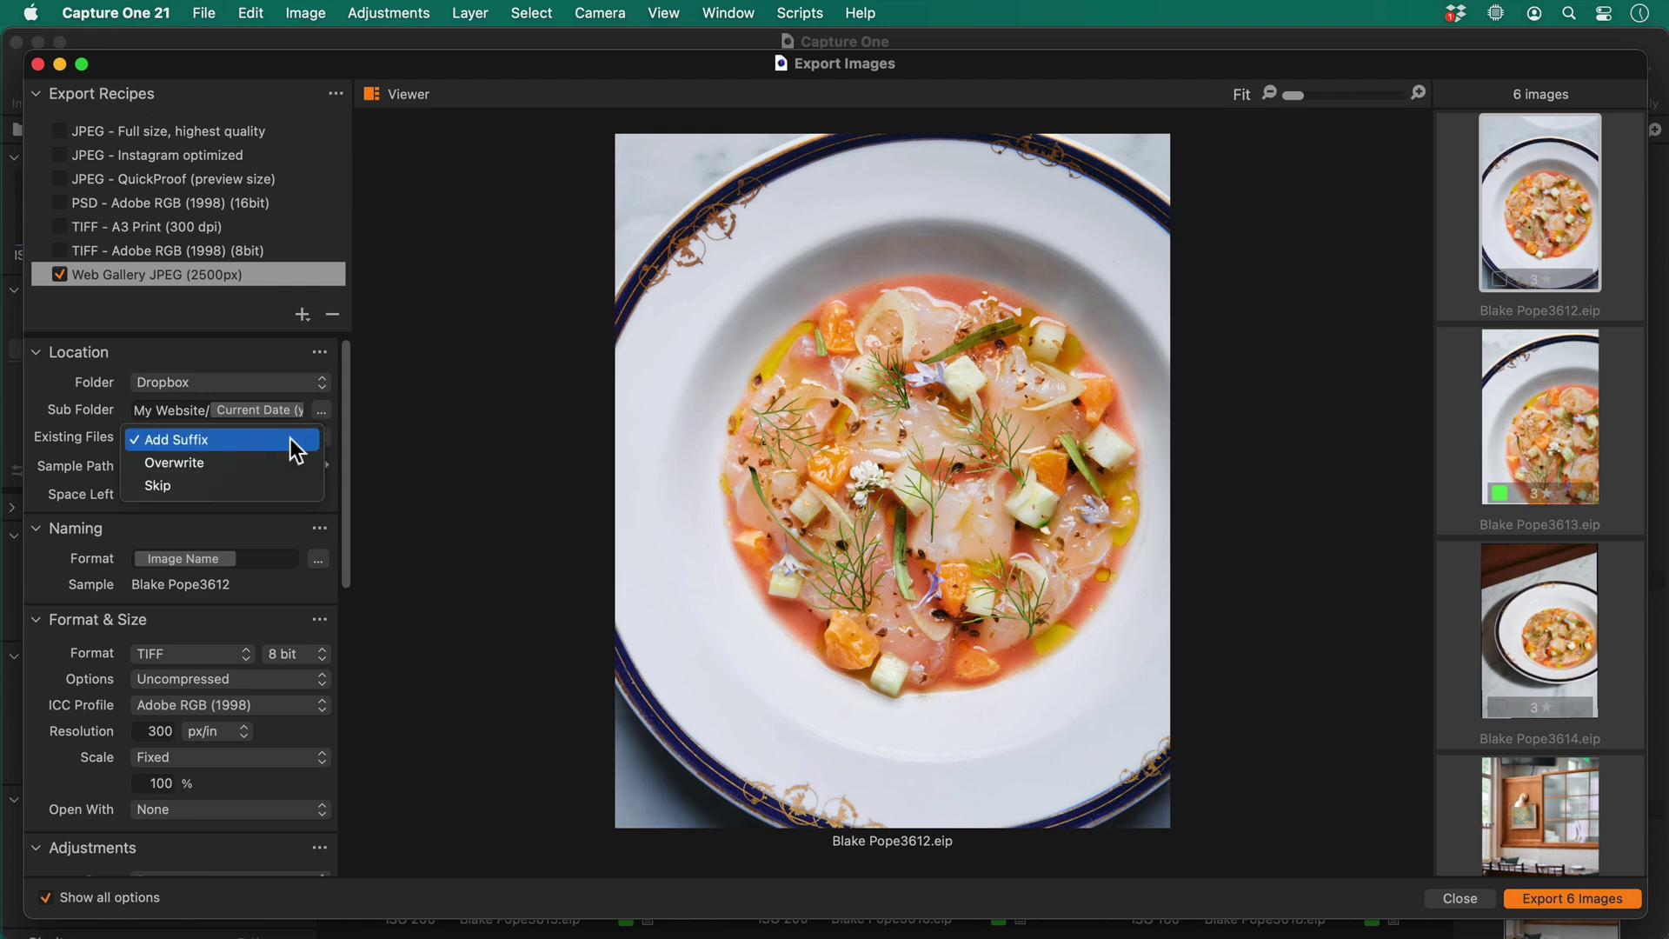
{"action": "left_click", "coordinate": [292, 462]}
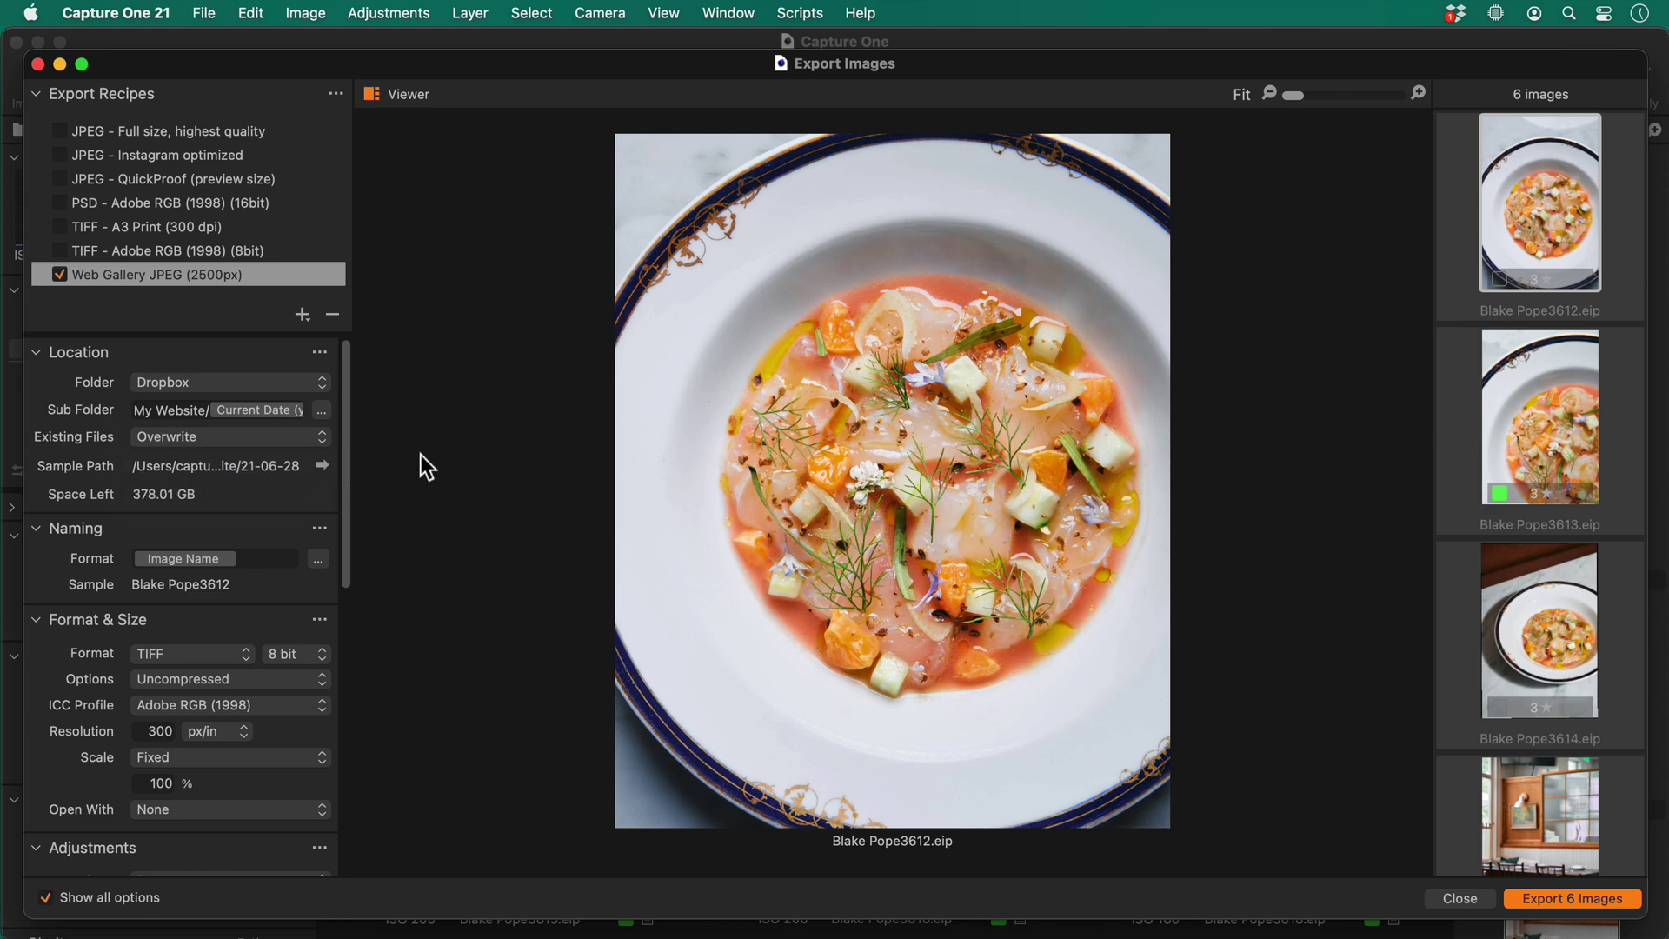
Set the naming format to Image Name_Recipe Name, with an underscore joining the tokens
{"action": "left_click", "coordinate": [318, 559]}
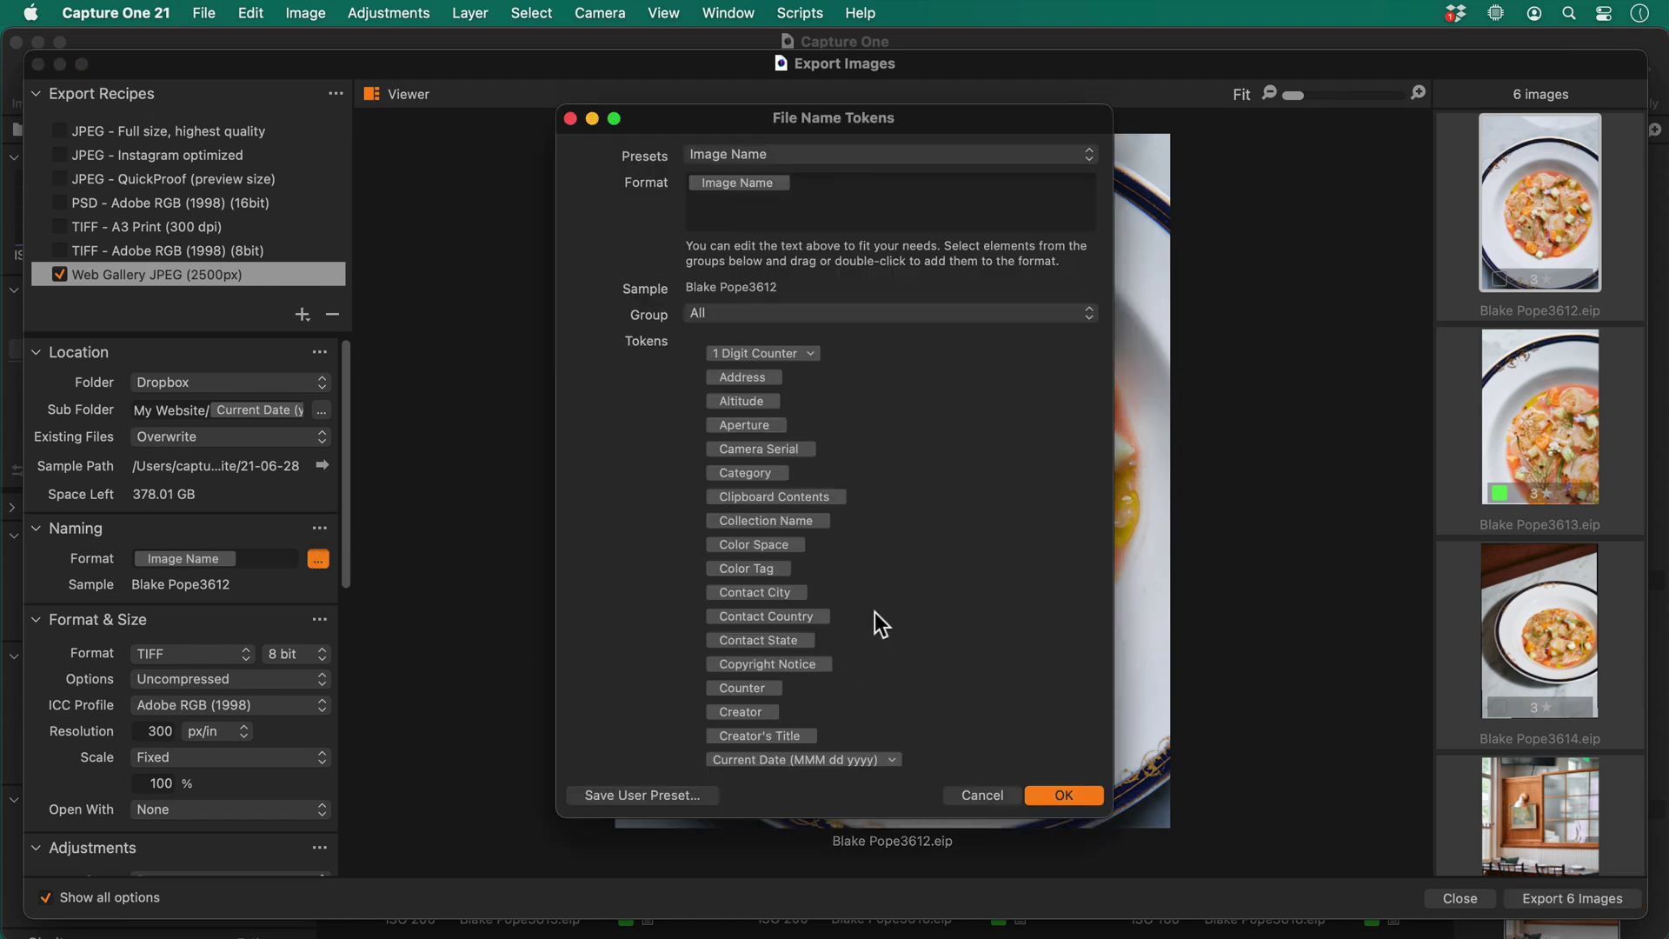
{"action": "scroll", "coordinate": [874, 612], "scroll_direction": "down", "scroll_amount": 10}
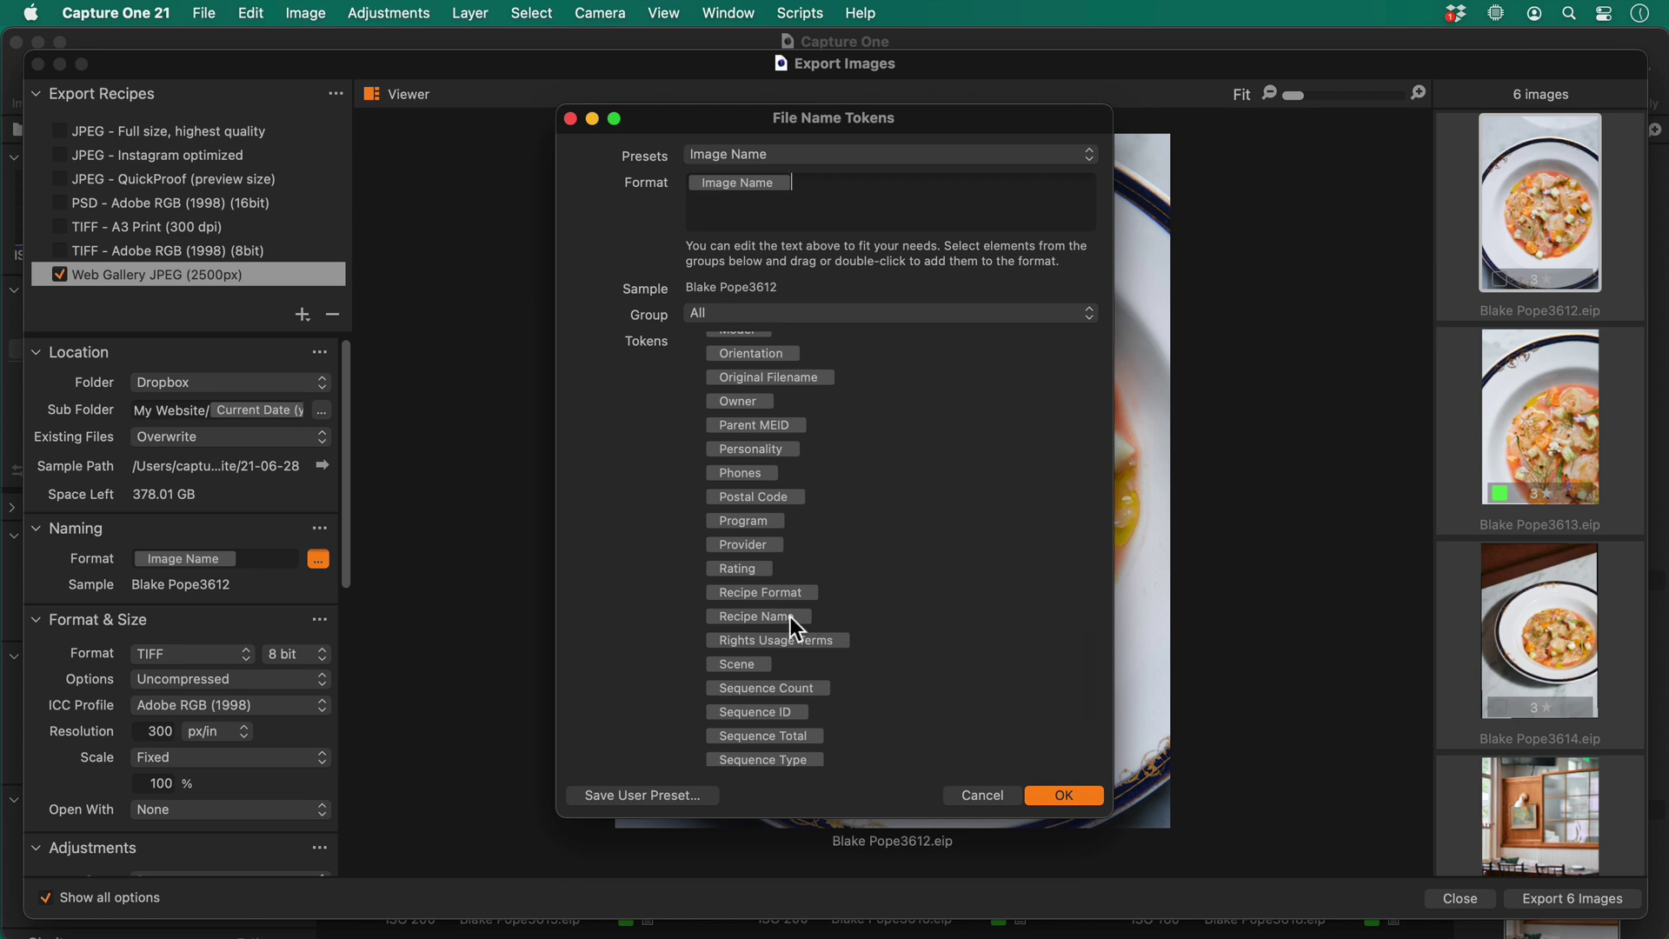
{"action": "left_click_drag", "start_coordinate": [790, 617], "coordinate": [920, 191]}
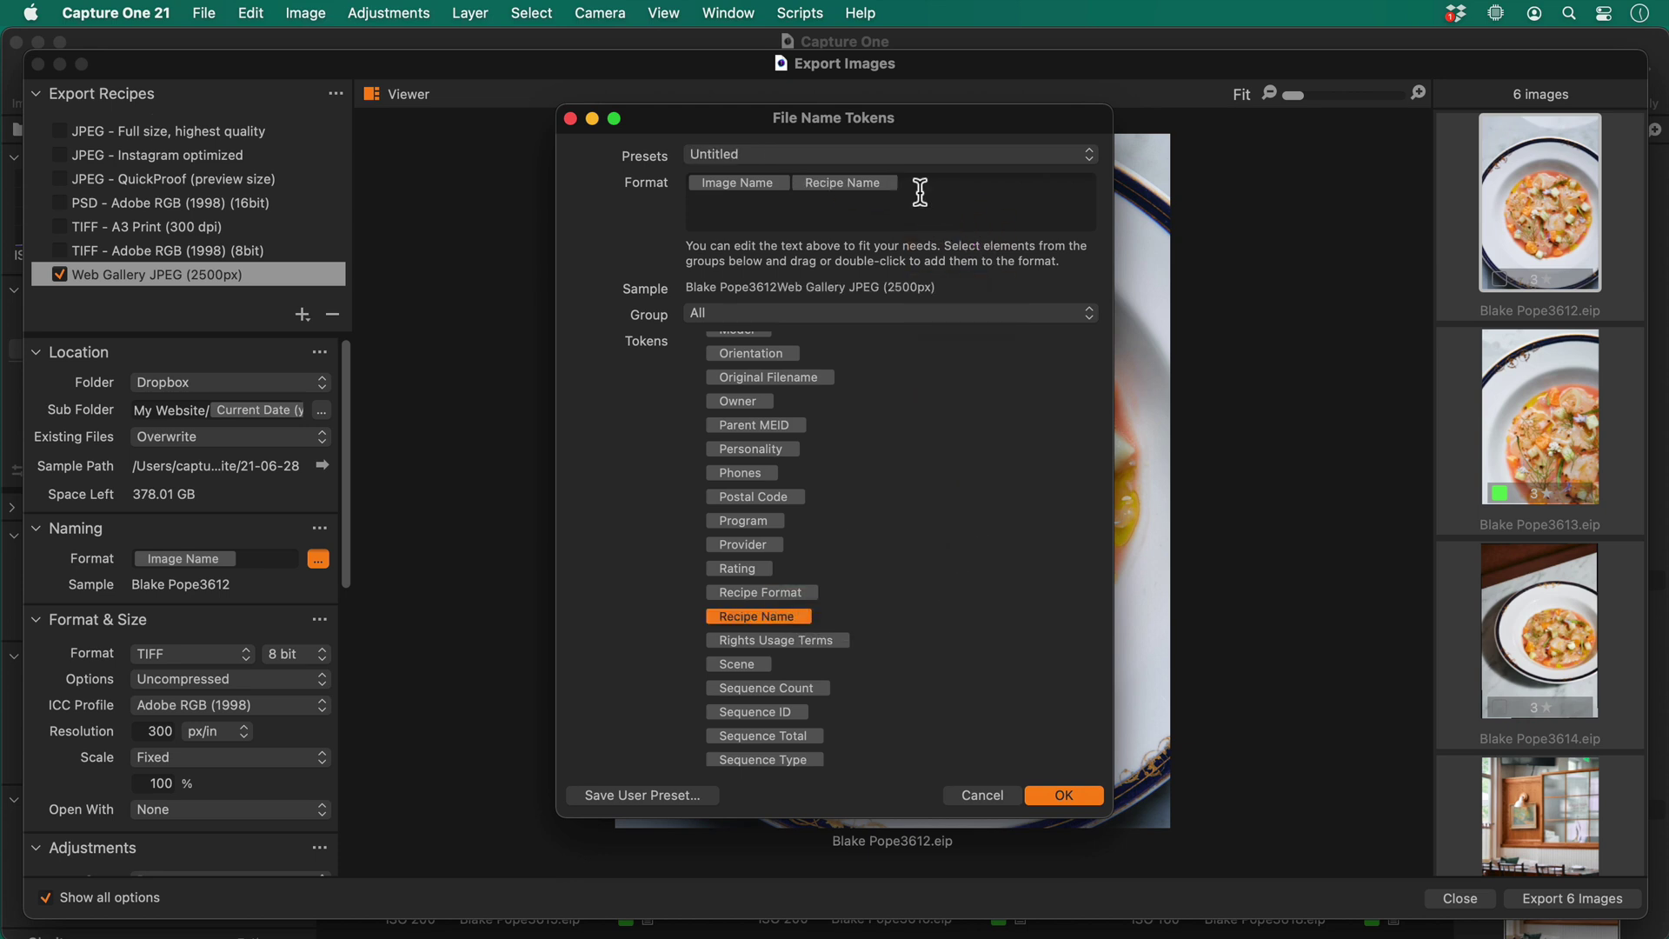
{"action": "left_click", "coordinate": [794, 183]}
{"action": "type", "text": "_"}
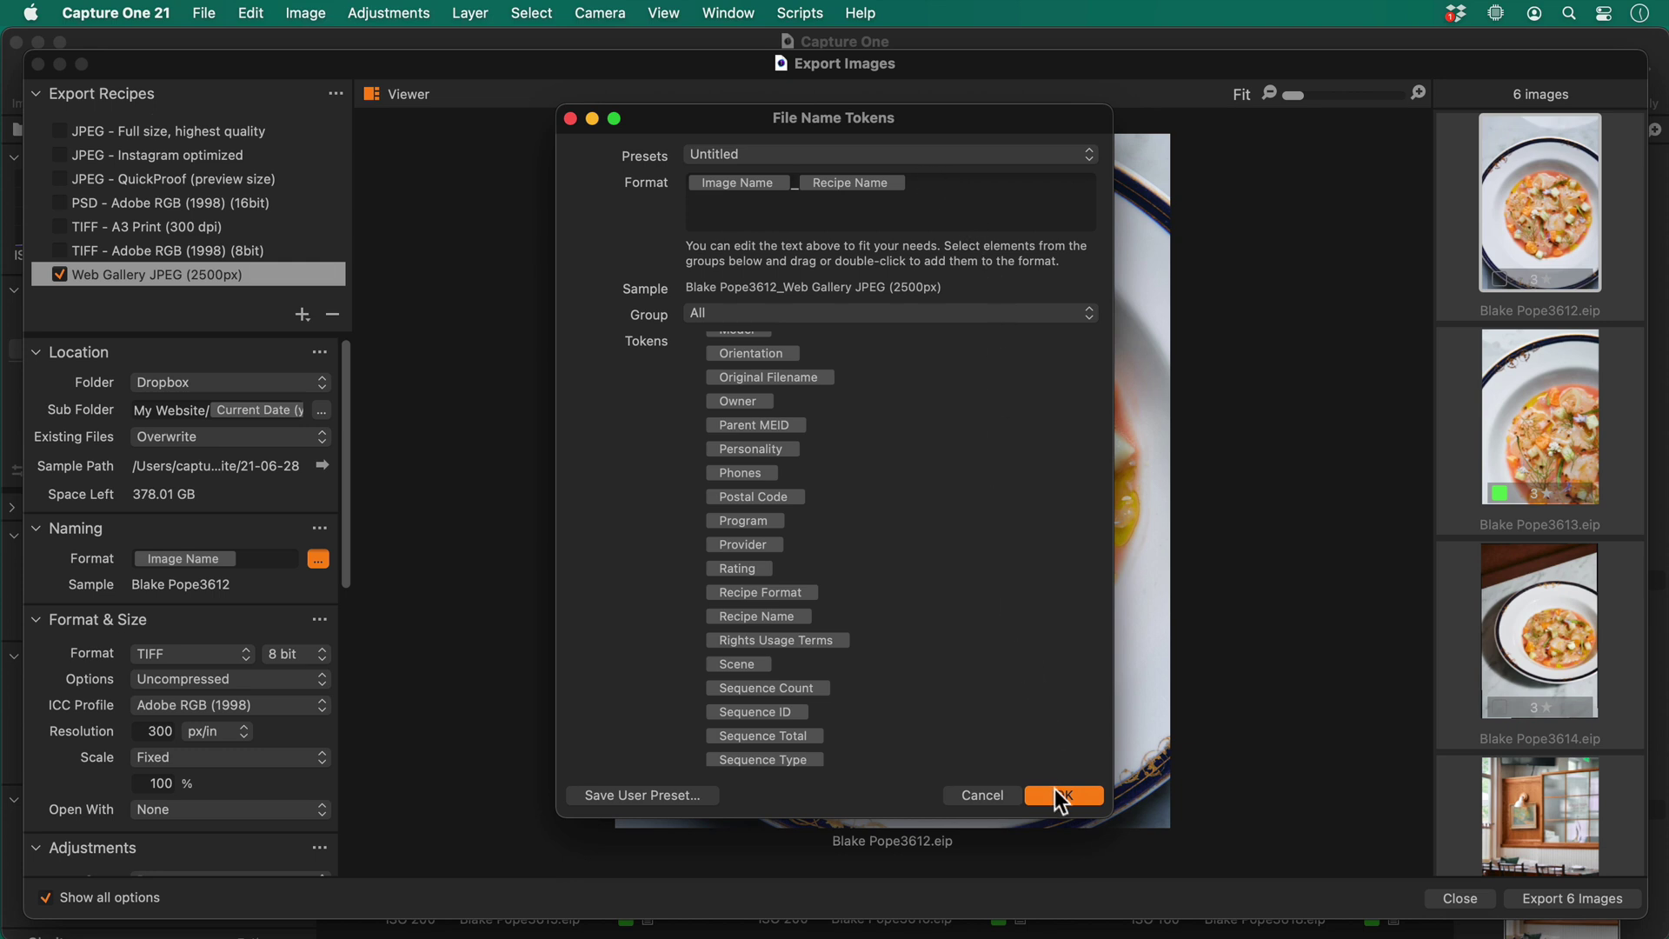
{"action": "left_click", "coordinate": [1062, 795]}
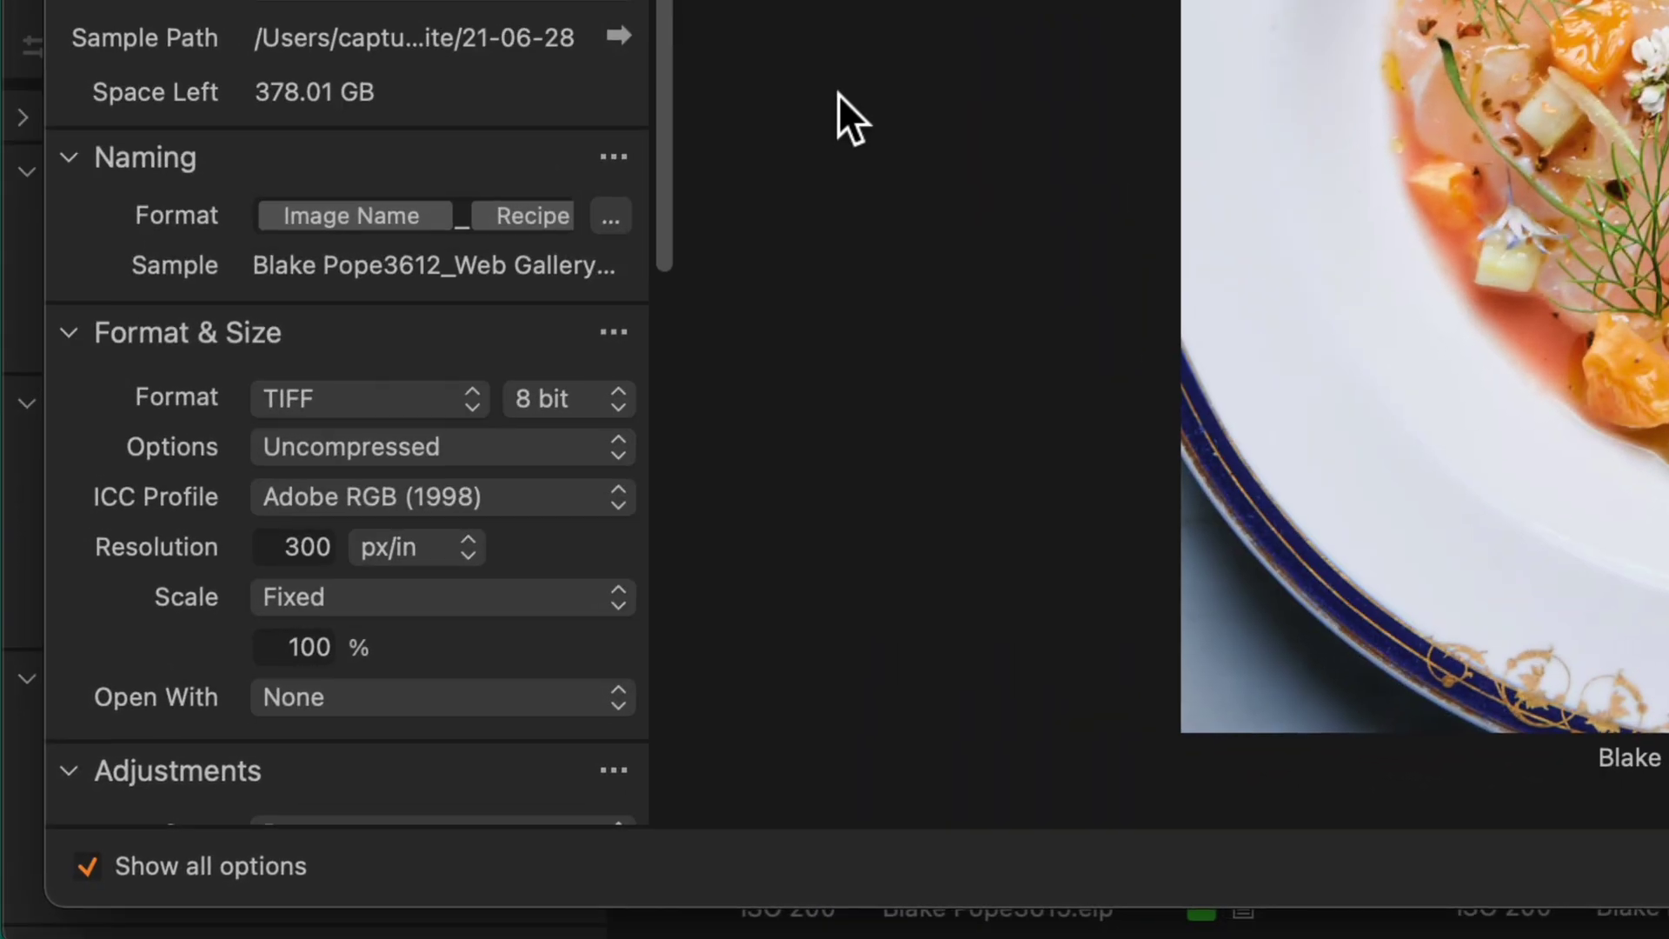
Set the output format to JPEG with the sRGB colour profile
{"action": "left_click", "coordinate": [463, 398]}
{"action": "left_click", "coordinate": [457, 317]}
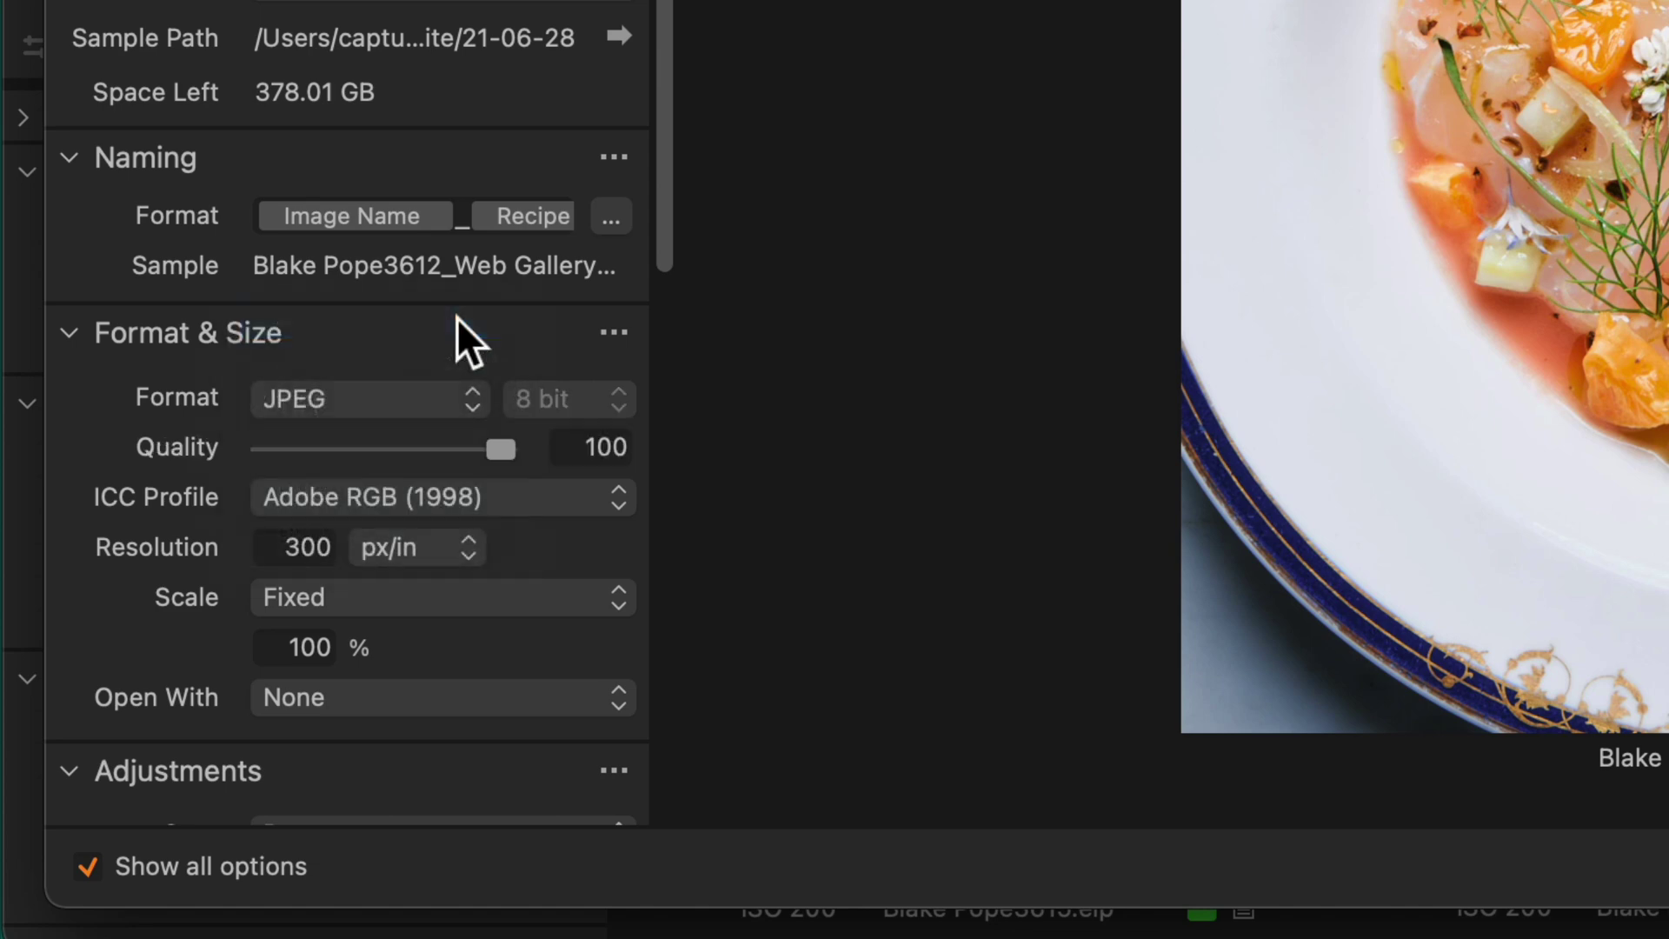
{"action": "left_click", "coordinate": [539, 499]}
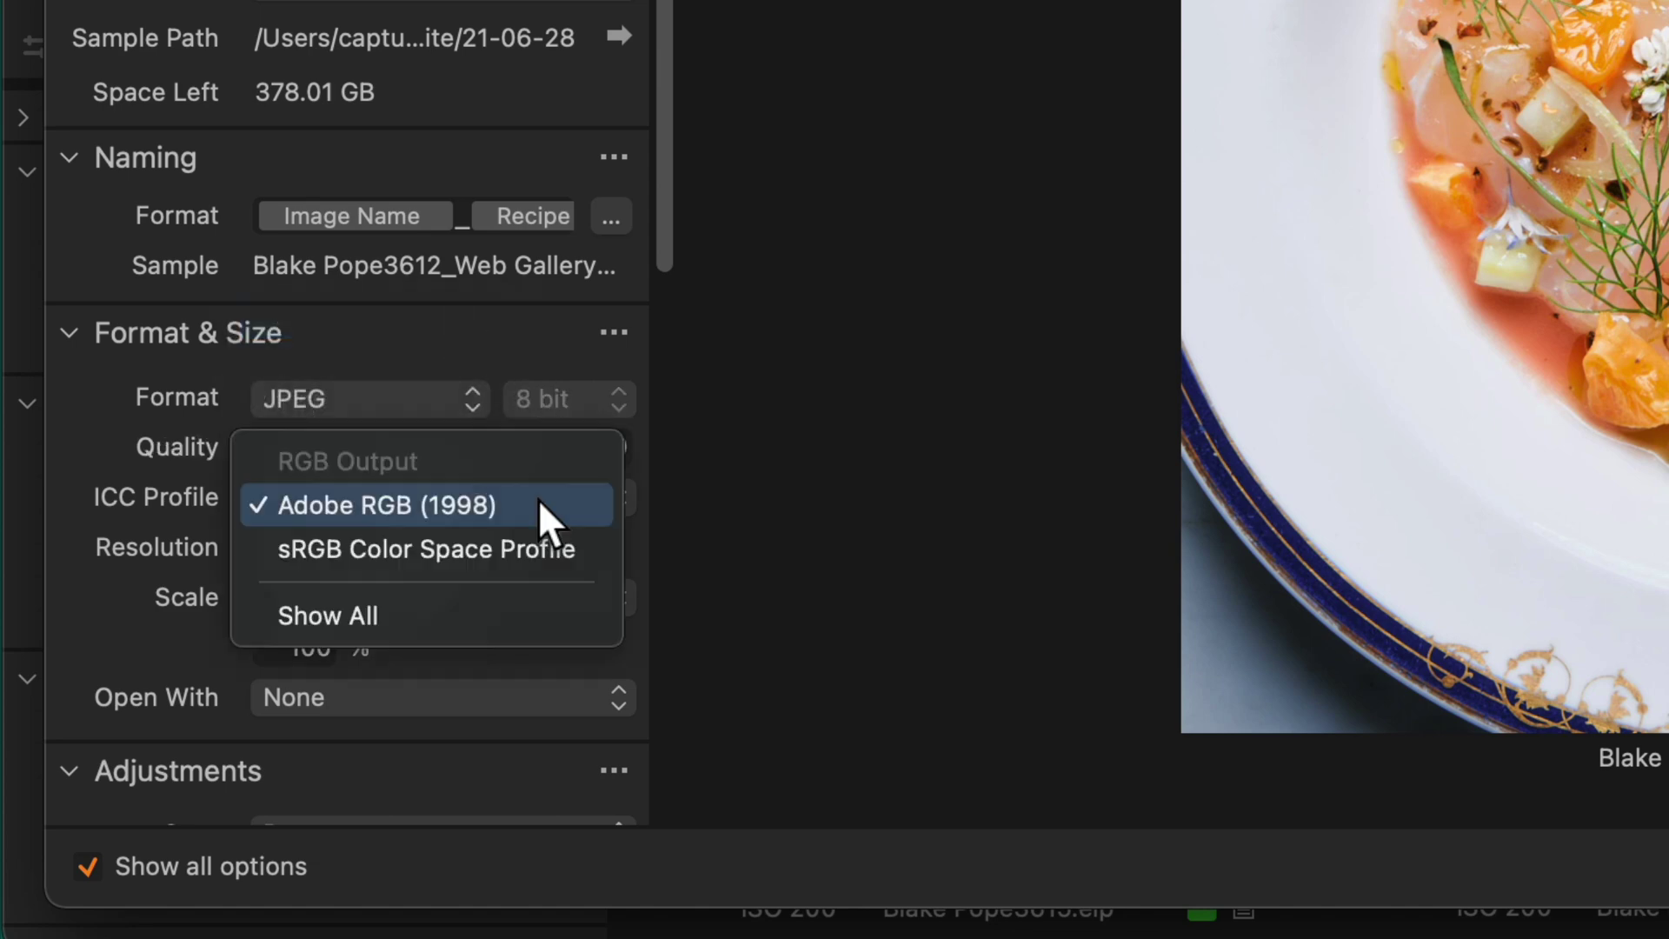
{"action": "left_click", "coordinate": [533, 541]}
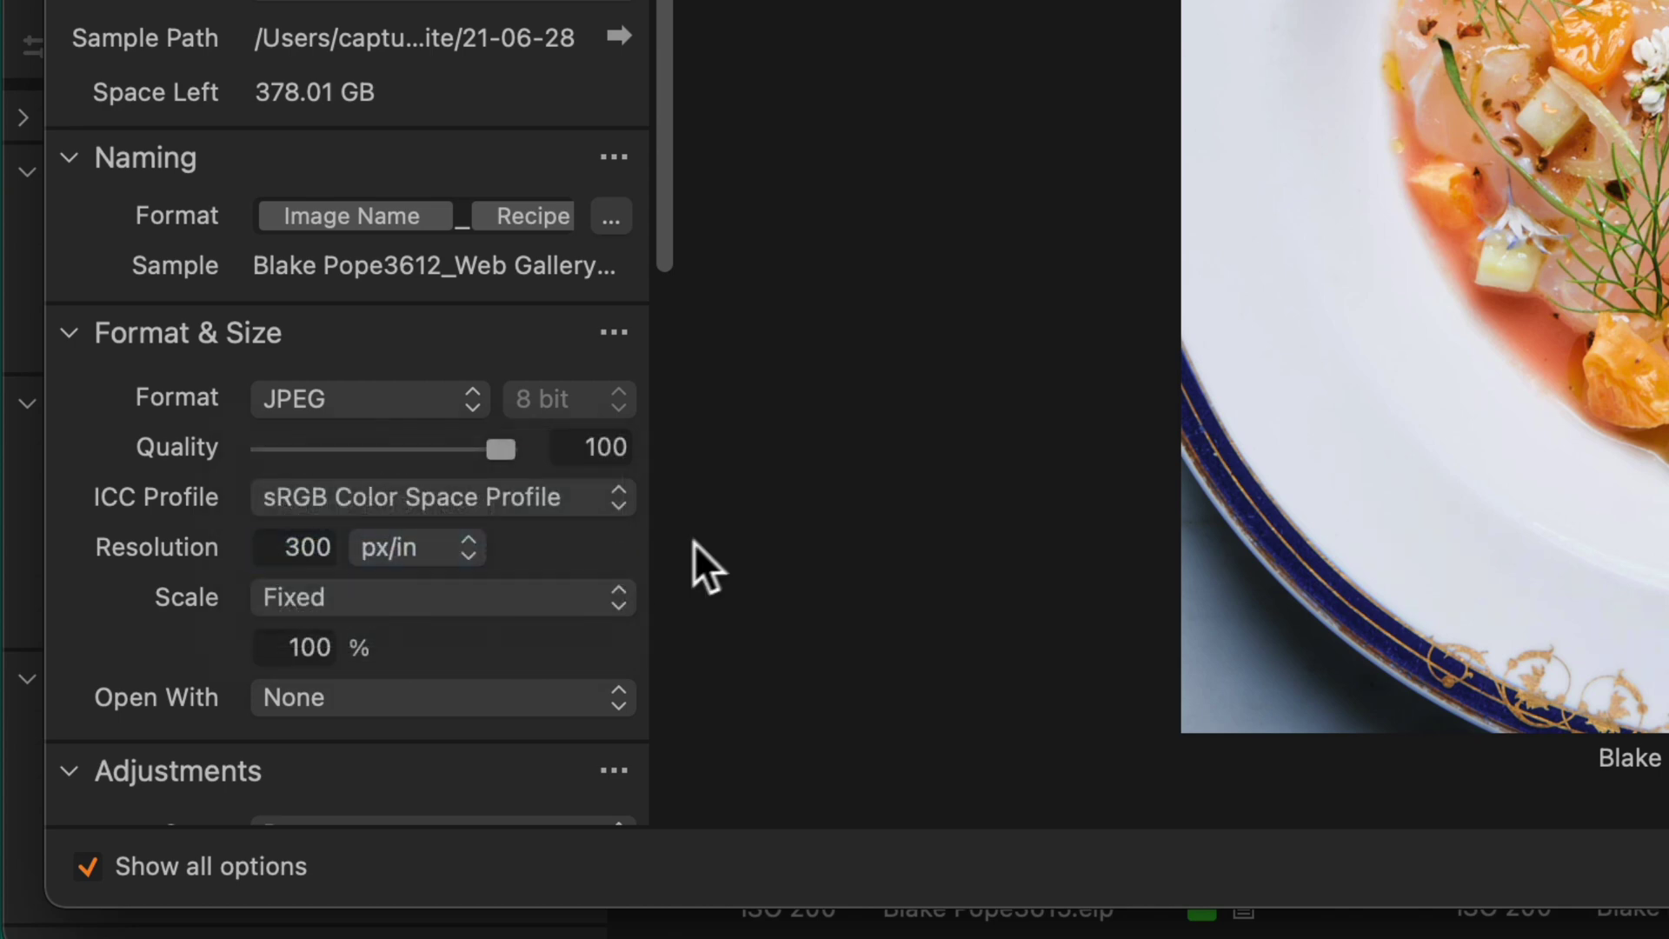
Scale the output by width to 2500 px
{"action": "left_click", "coordinate": [573, 598]}
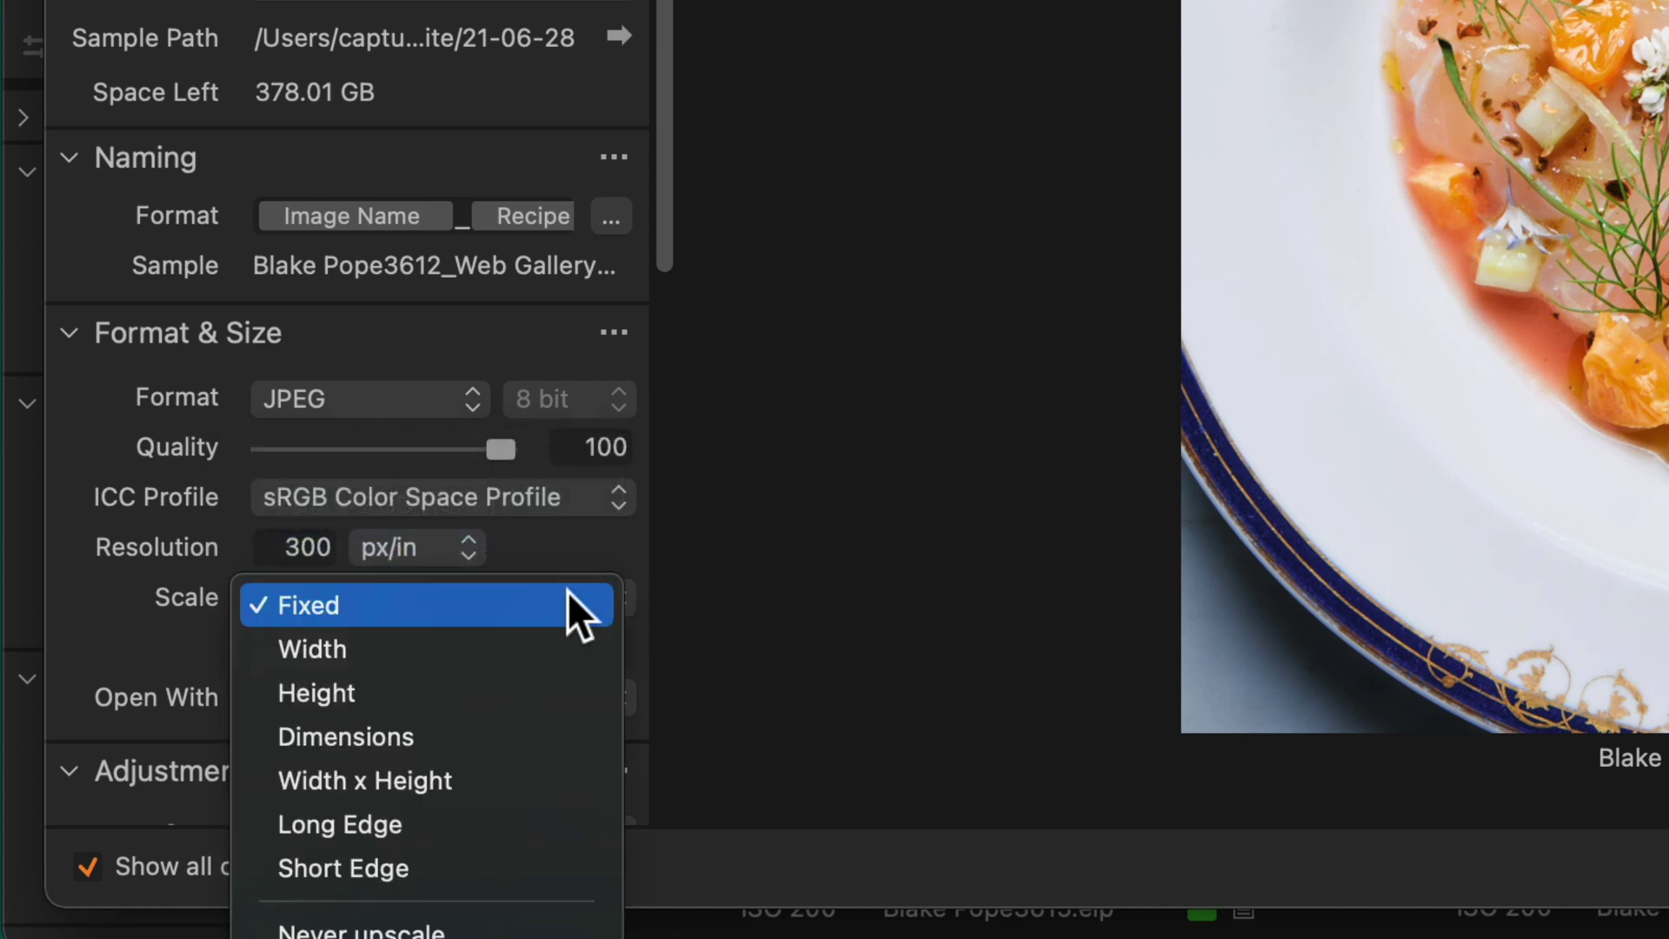
{"action": "left_click", "coordinate": [554, 647]}
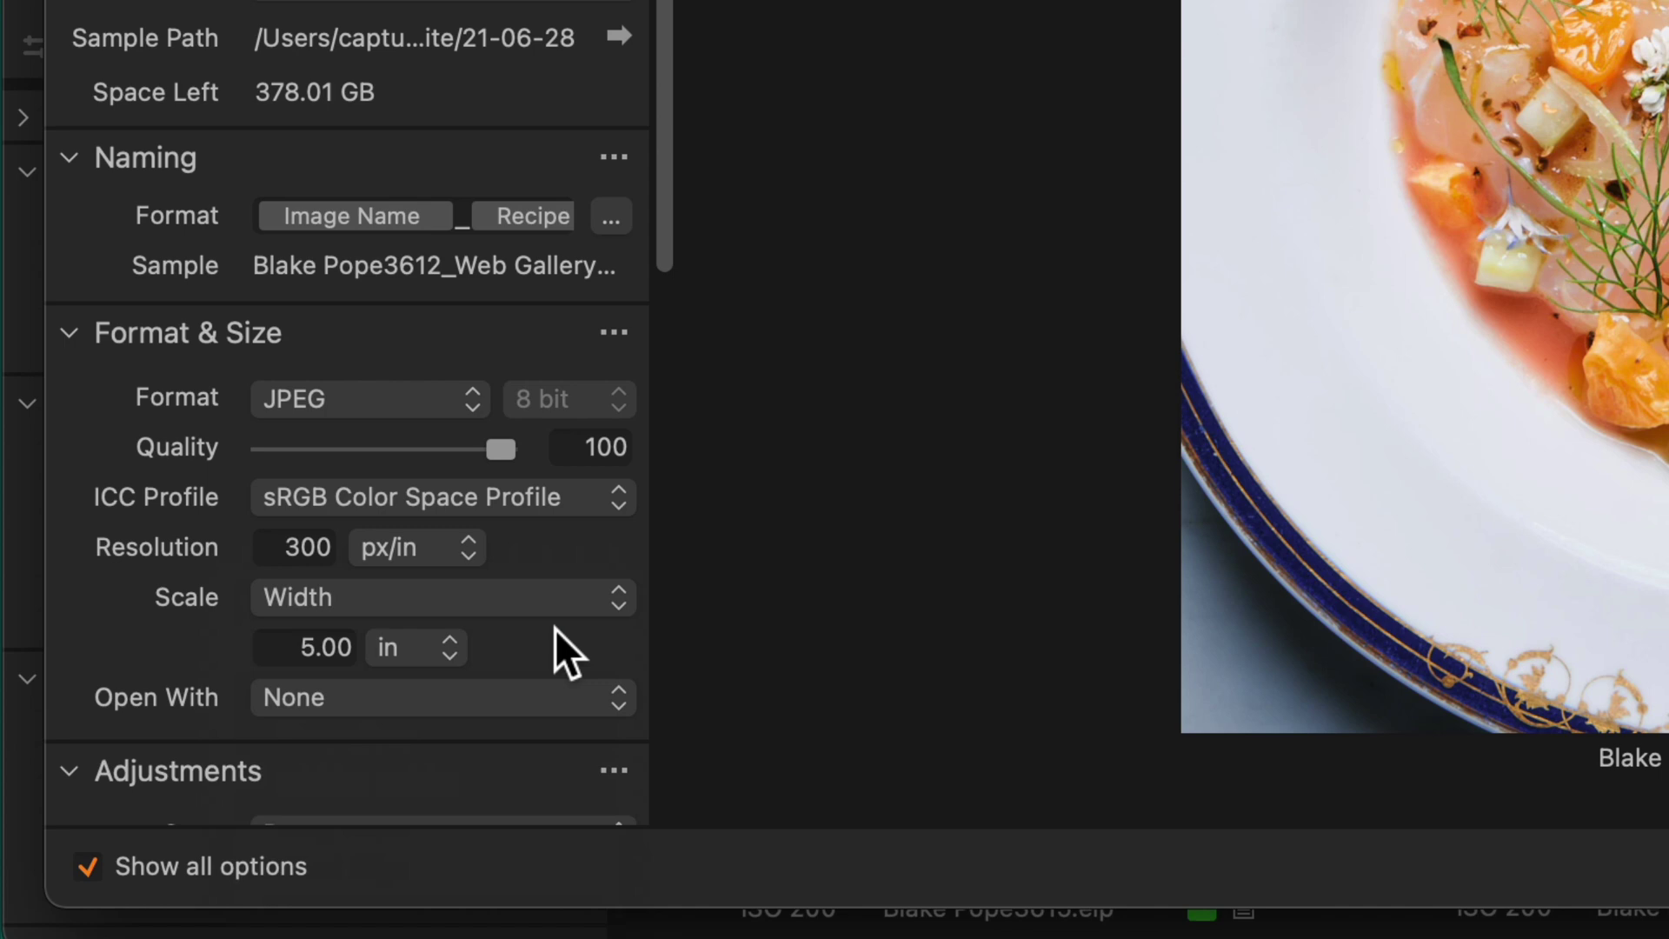
{"action": "left_click", "coordinate": [429, 645]}
{"action": "left_click", "coordinate": [421, 612]}
{"action": "double_click", "coordinate": [305, 646]}
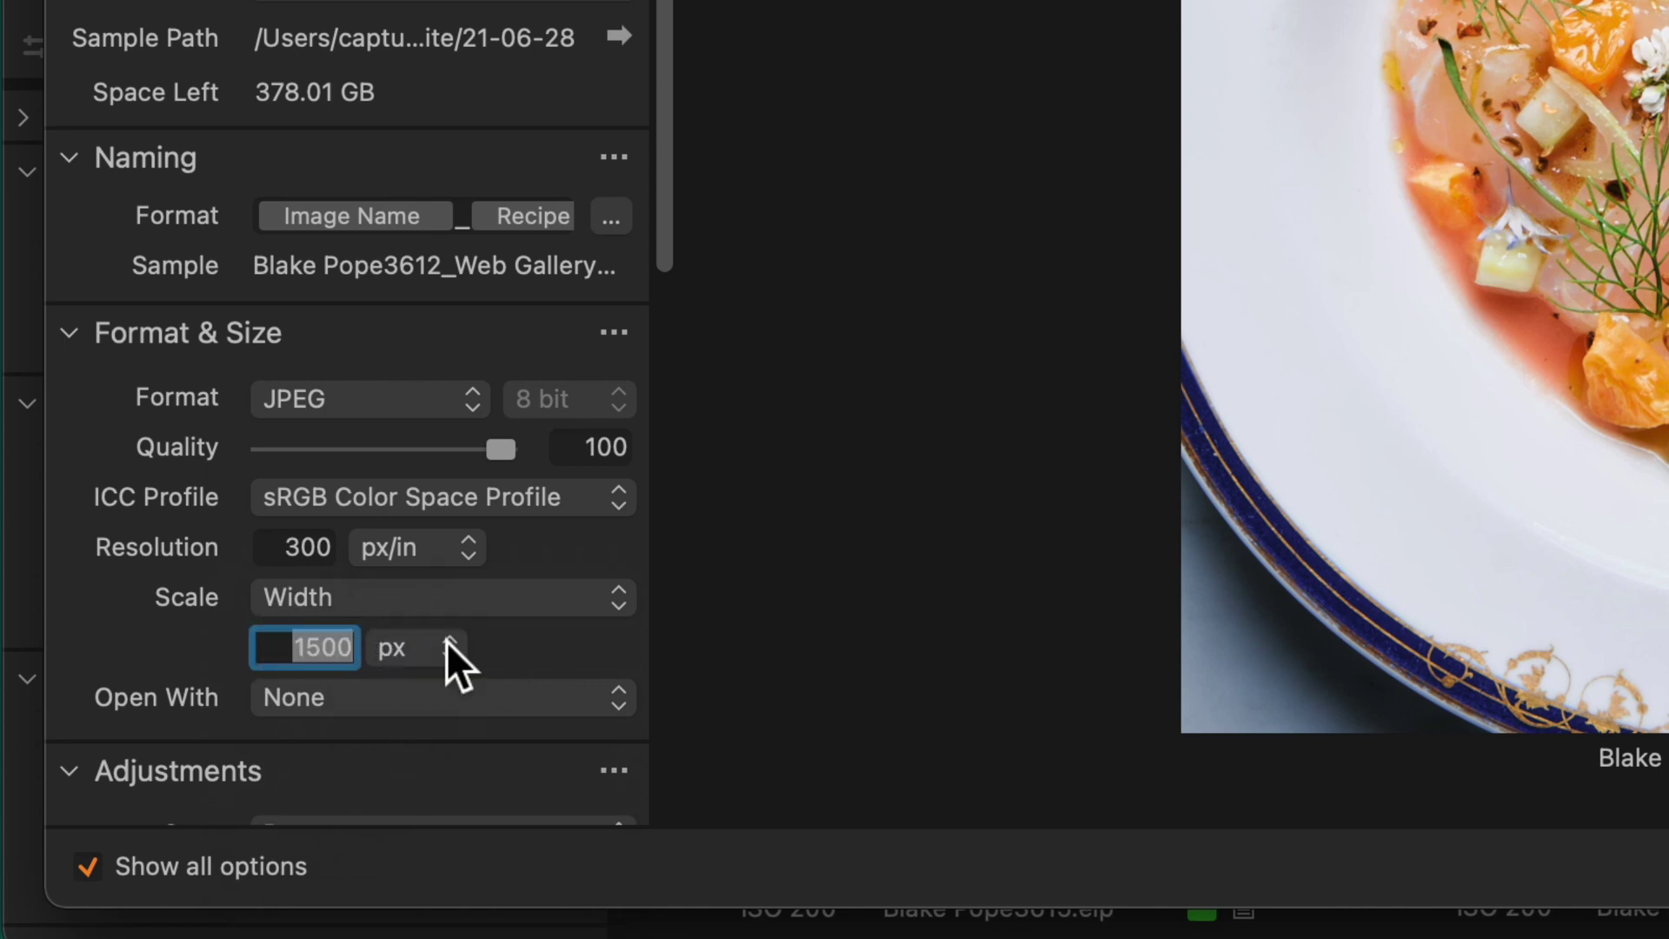
{"action": "type", "text": "2500"}
{"action": "key", "text": "Return"}
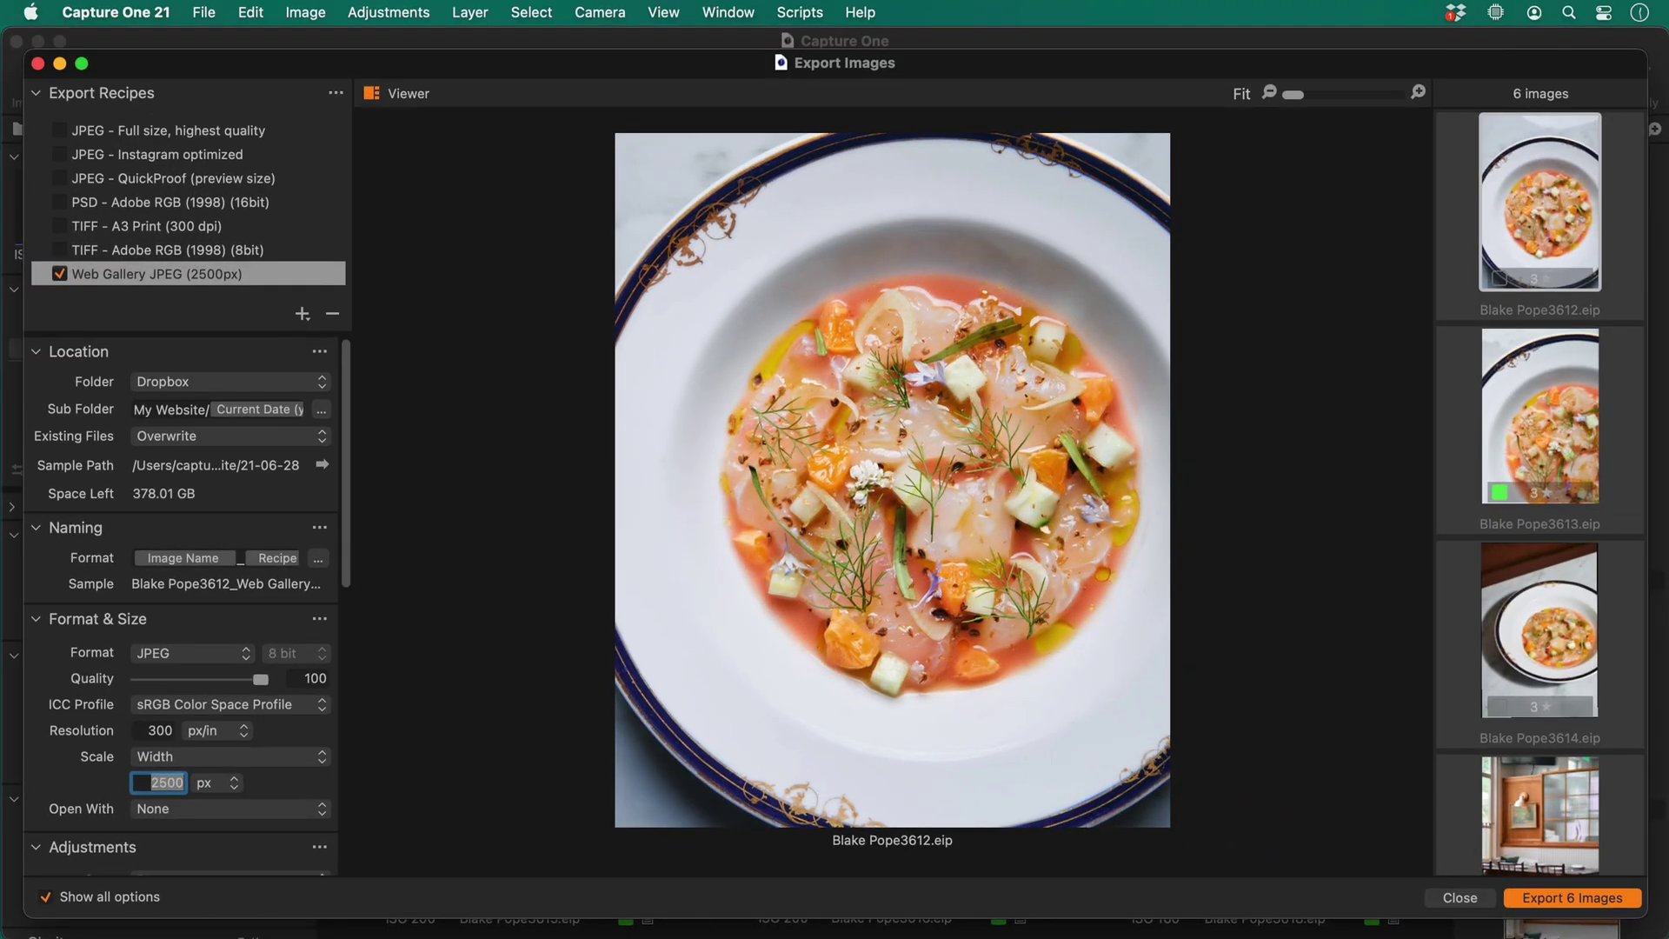
{"action": "scroll", "coordinate": [238, 732], "scroll_direction": "down", "scroll_amount": 5}
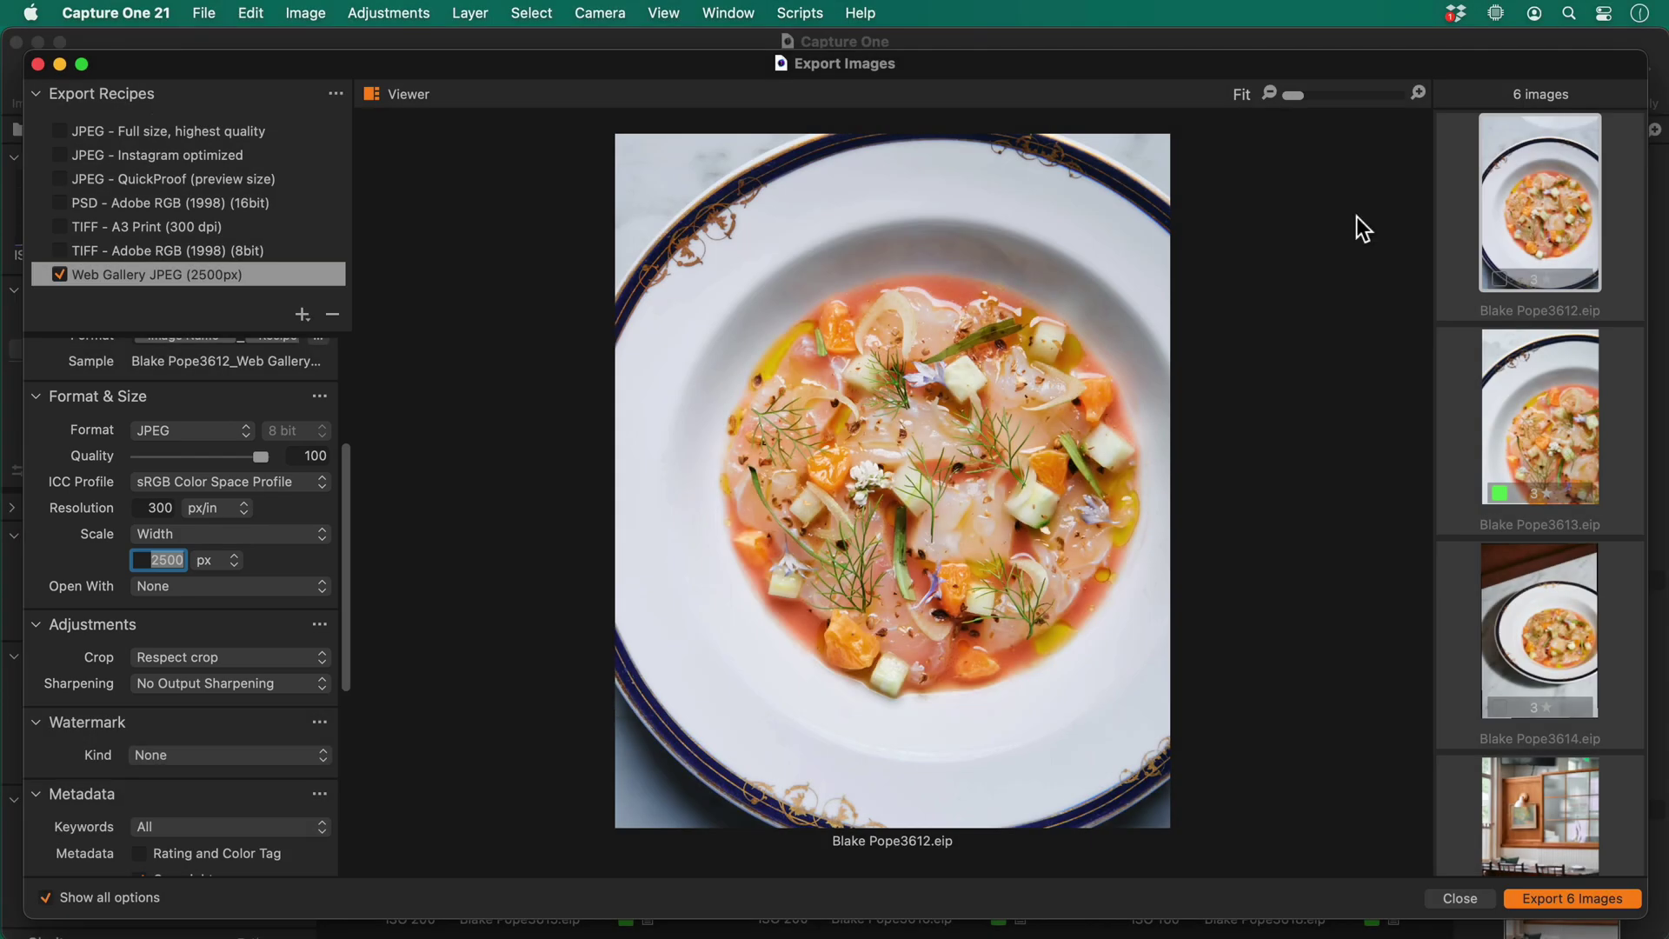
View at 100%, compare with the TIFF - A3 Print recipe, then set JPEG quality to 80
{"action": "left_click", "coordinate": [1418, 93]}
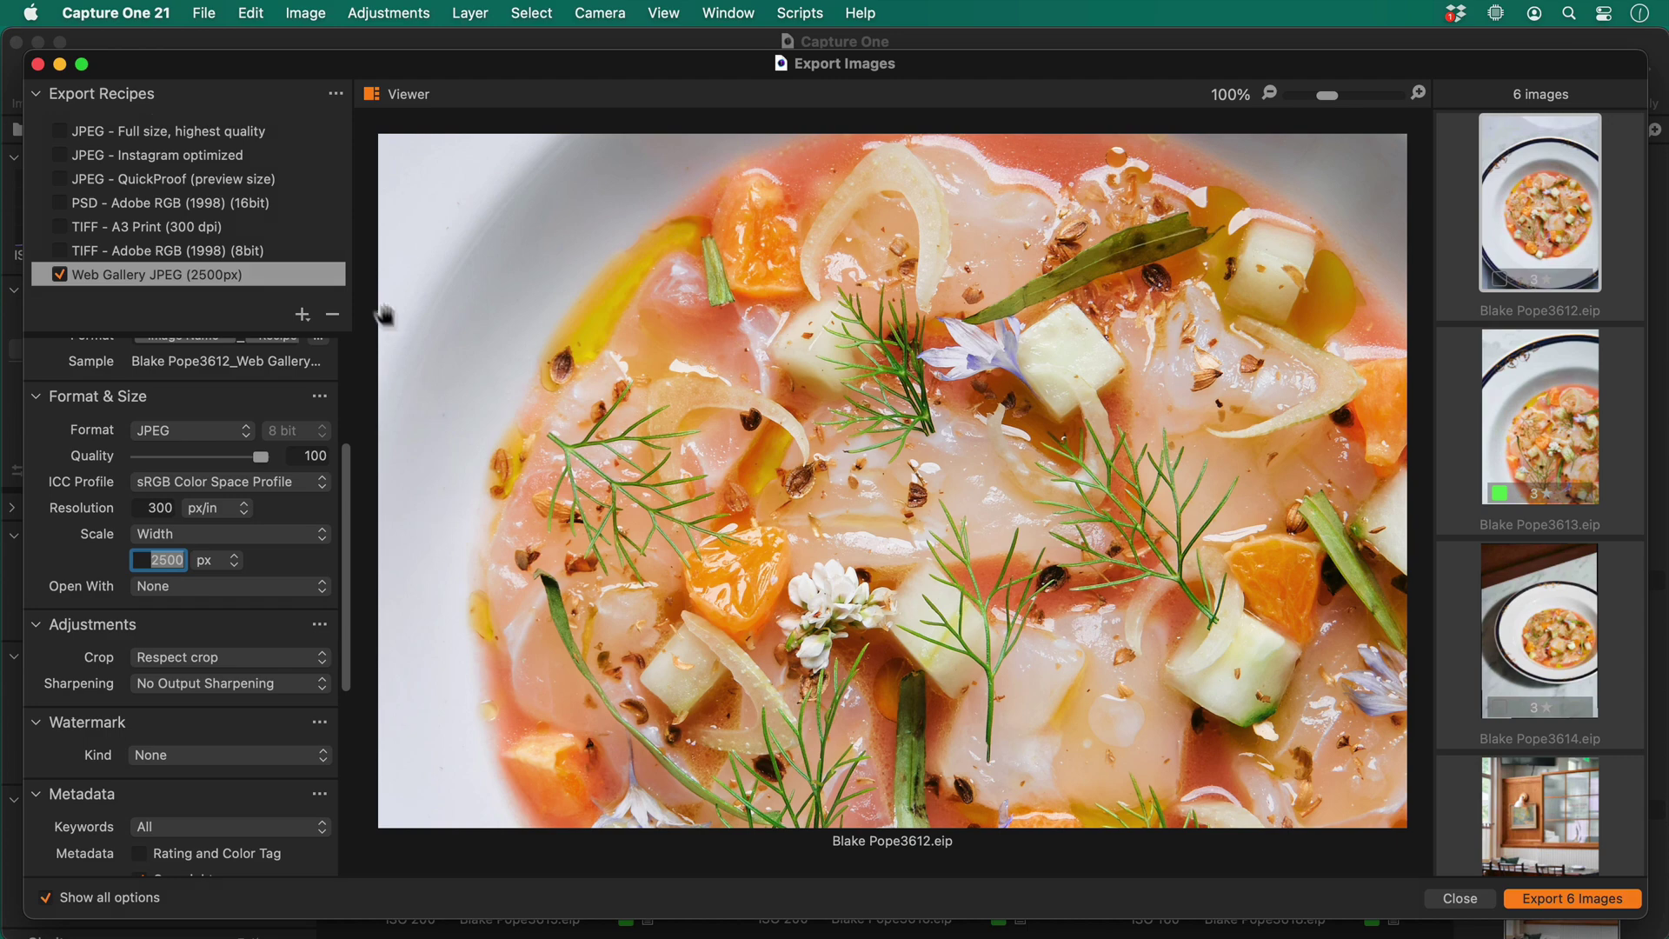
{"action": "left_click", "coordinate": [245, 232]}
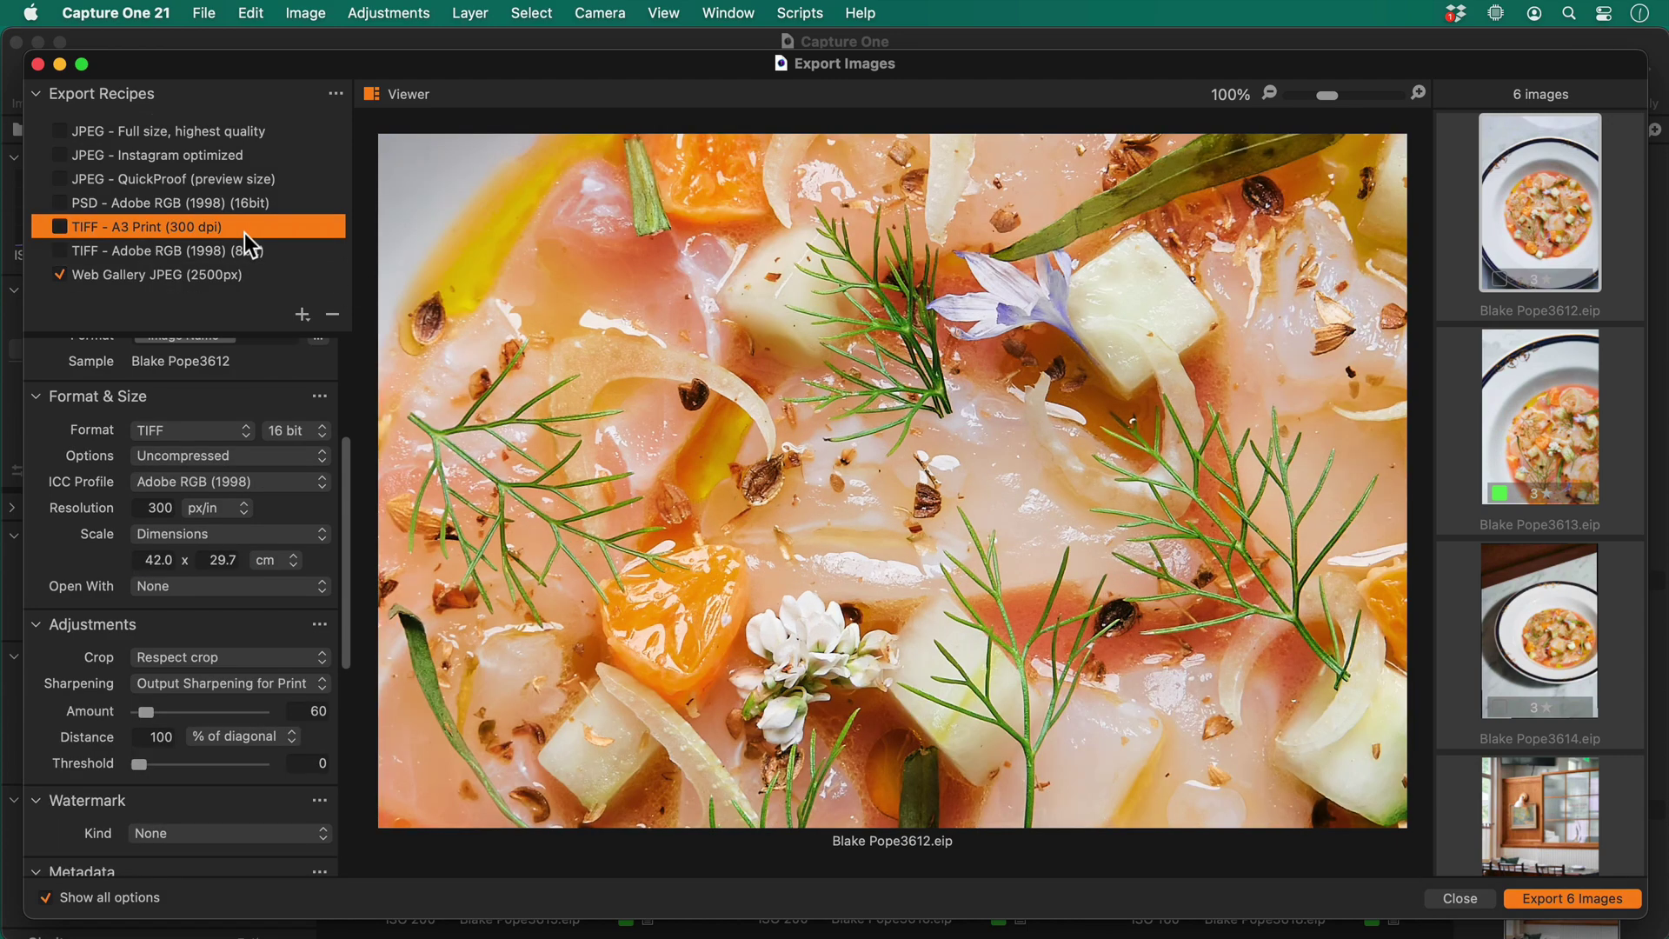
{"action": "left_click", "coordinate": [255, 272]}
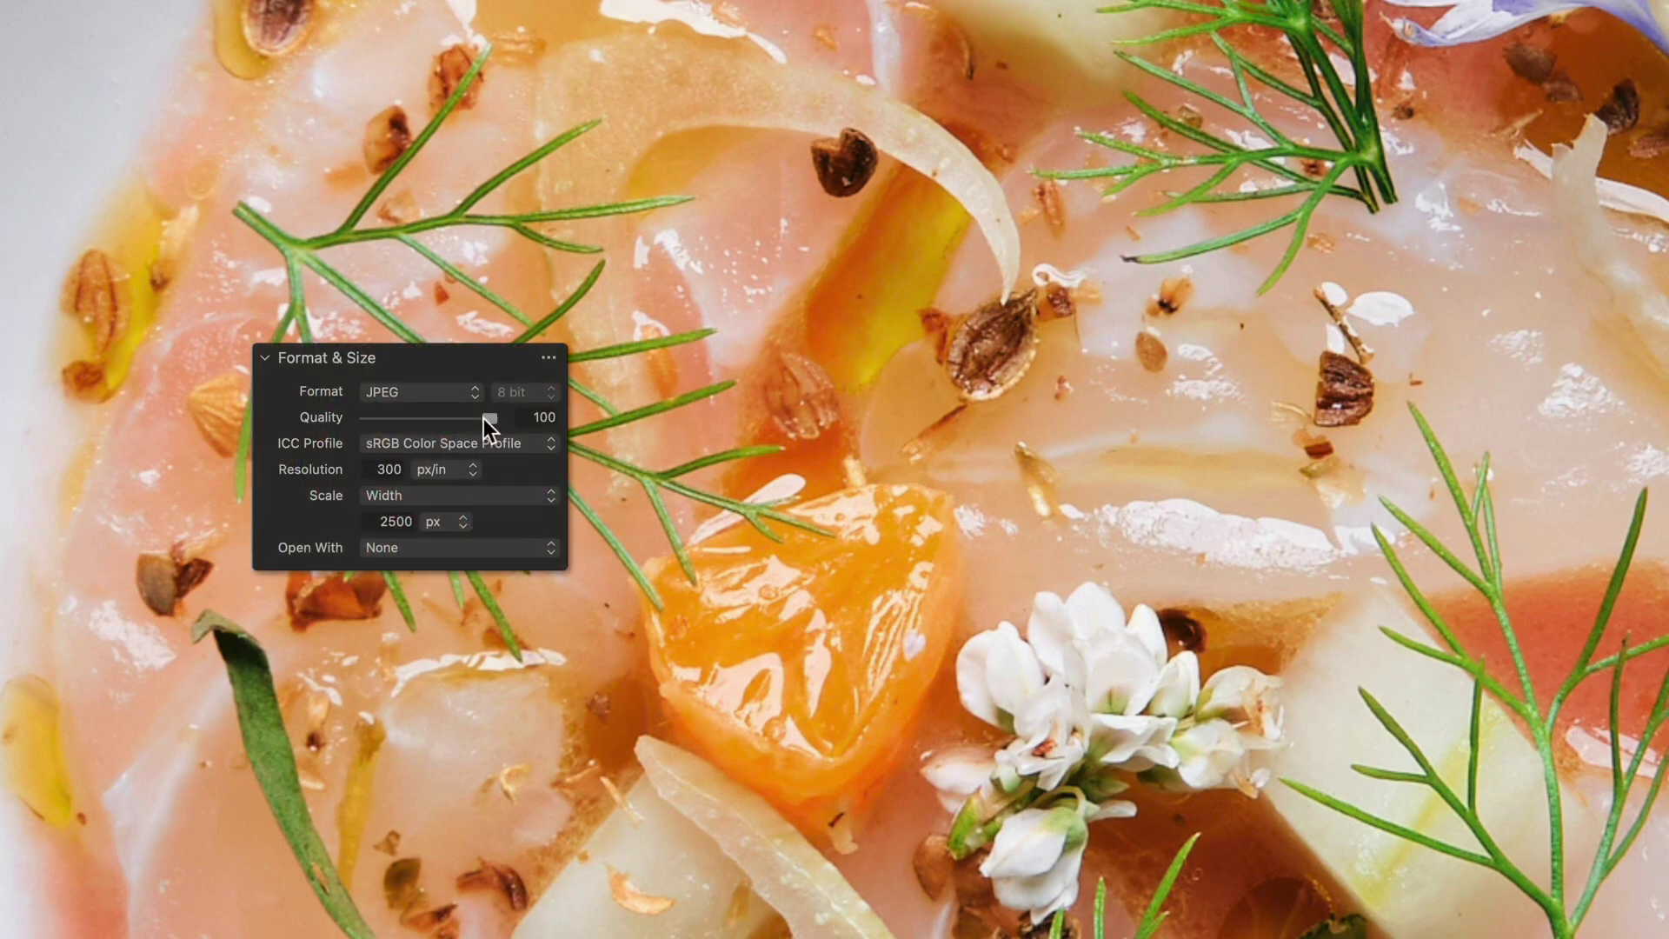
{"action": "mouse_move", "coordinate": [483, 419]}
{"action": "left_mouse_down"}
{"action": "mouse_move", "coordinate": [295, 414]}
{"action": "mouse_move", "coordinate": [457, 421]}
{"action": "left_mouse_up"}
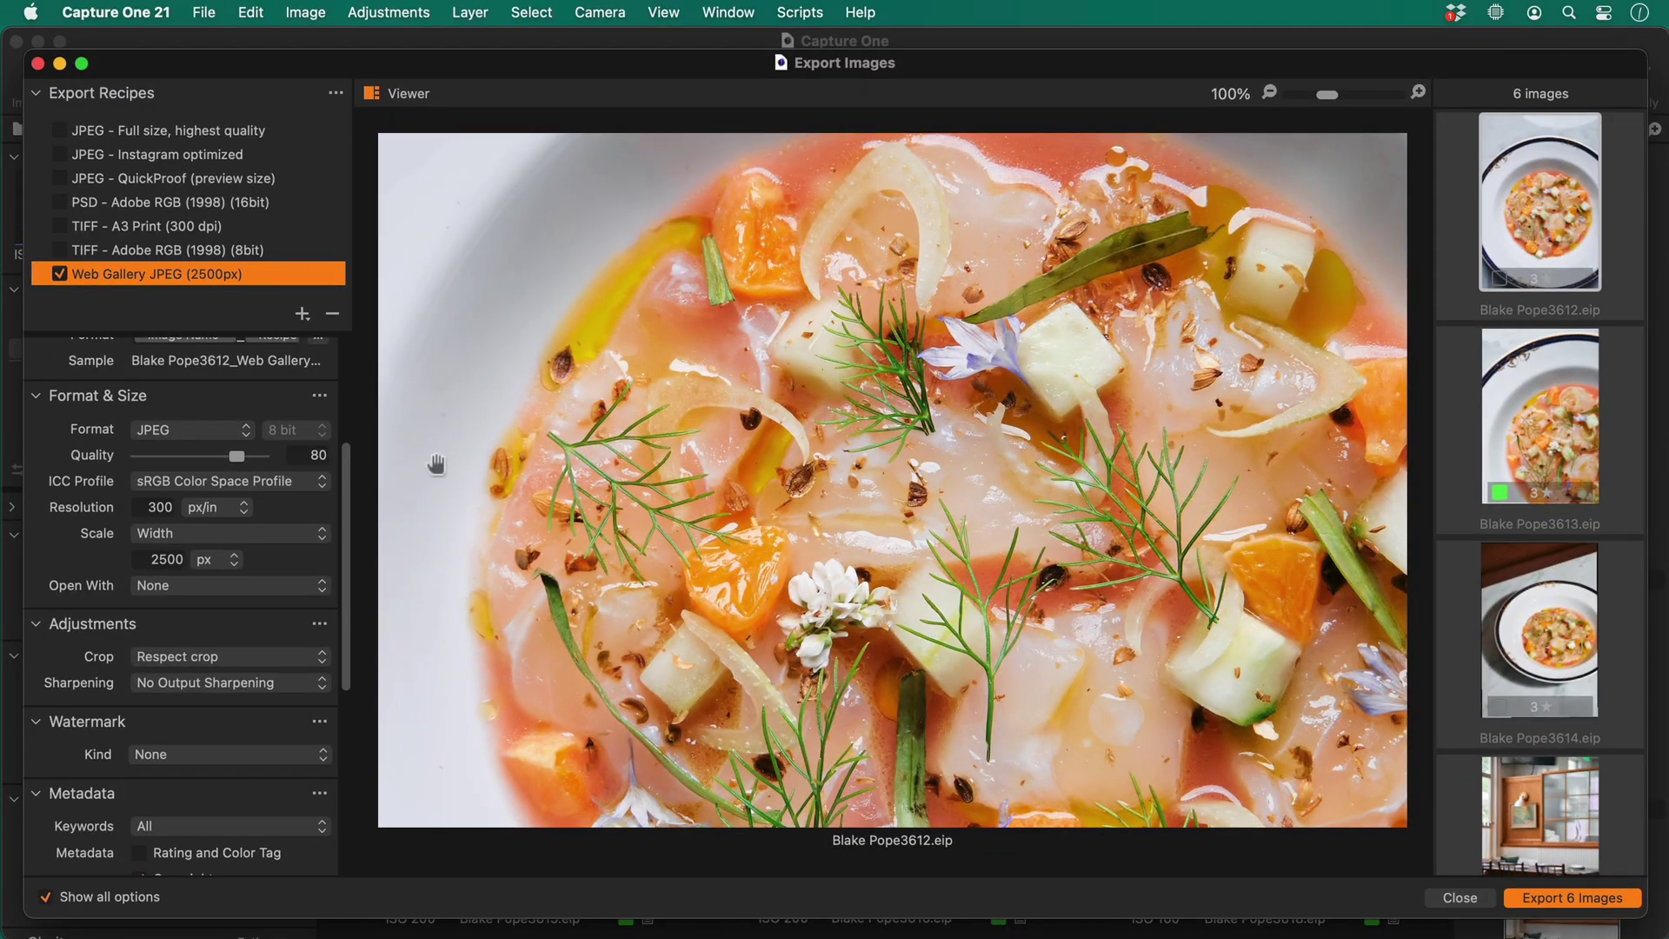
Apply Output Sharpening for Screen at amount 150, then fit the preview back to the window
{"action": "left_click", "coordinate": [273, 685]}
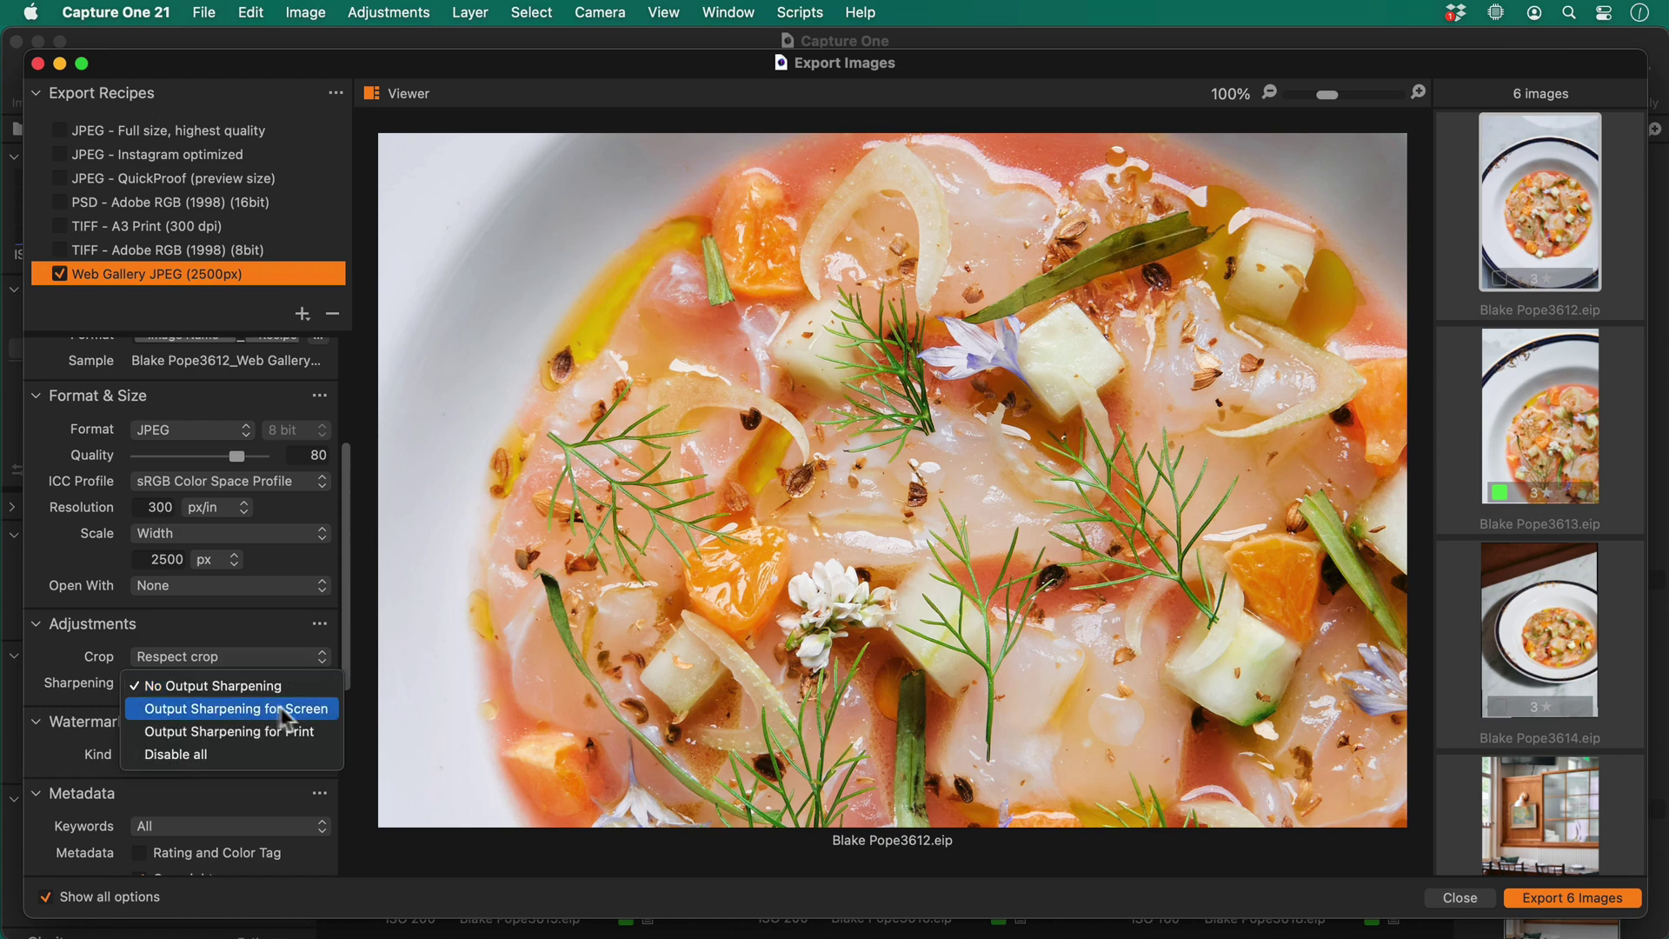
{"action": "left_click", "coordinate": [273, 707]}
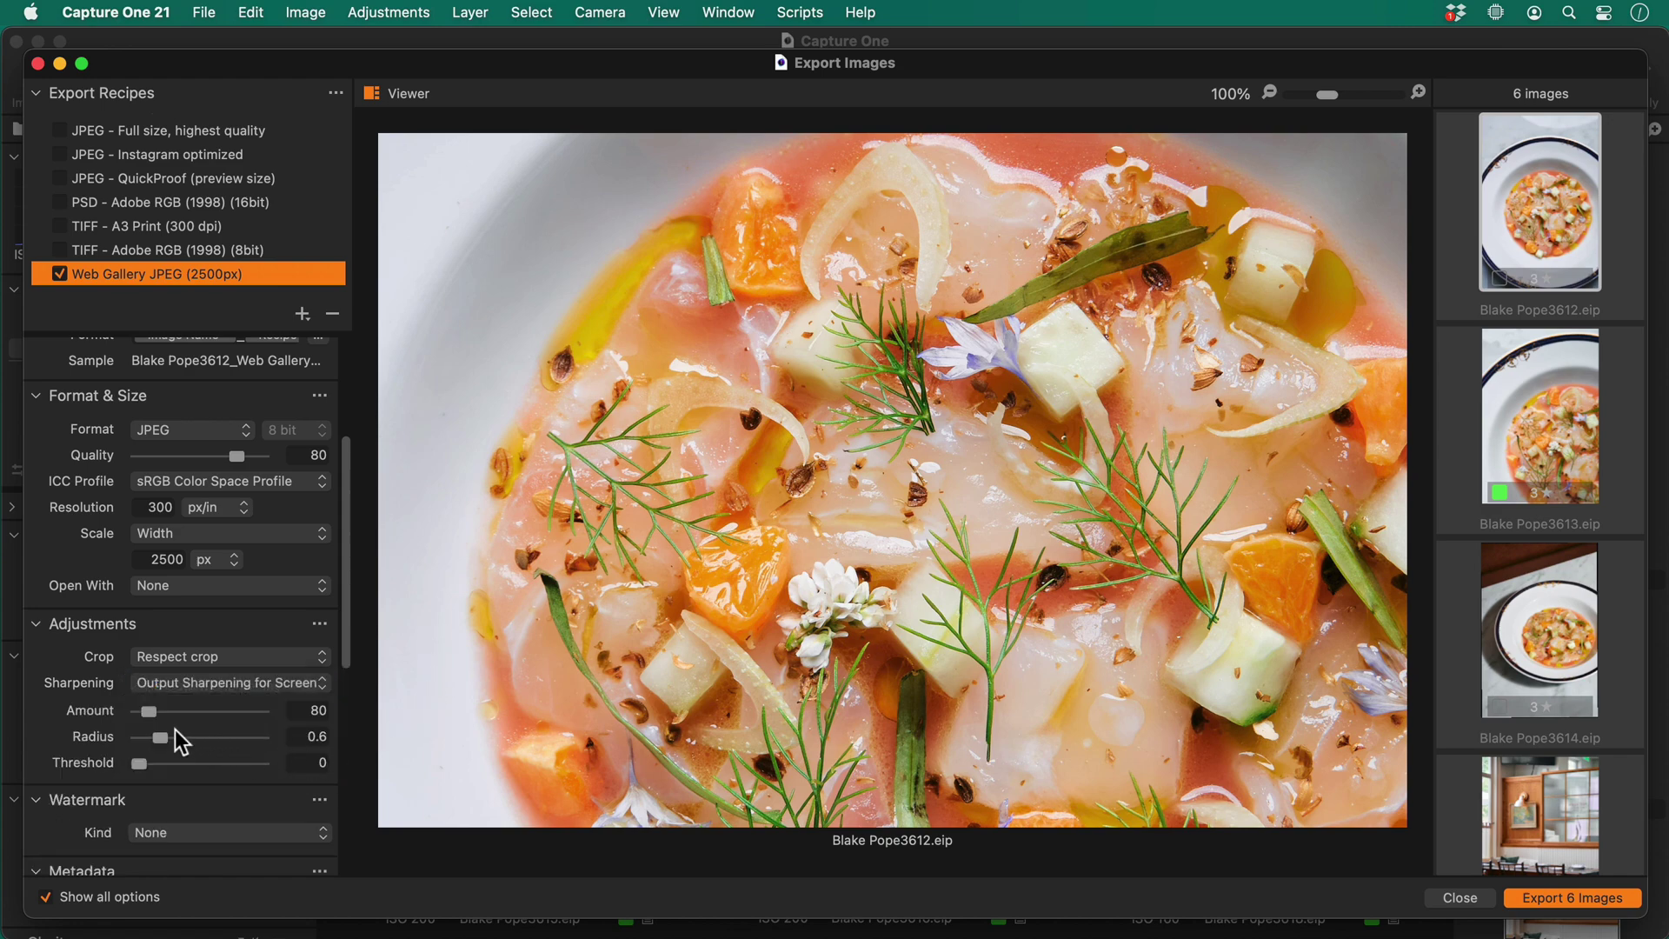
{"action": "mouse_move", "coordinate": [153, 712]}
{"action": "left_mouse_down"}
{"action": "mouse_move", "coordinate": [197, 712]}
{"action": "mouse_move", "coordinate": [161, 711]}
{"action": "left_mouse_up"}
{"action": "left_click", "coordinate": [1270, 93]}
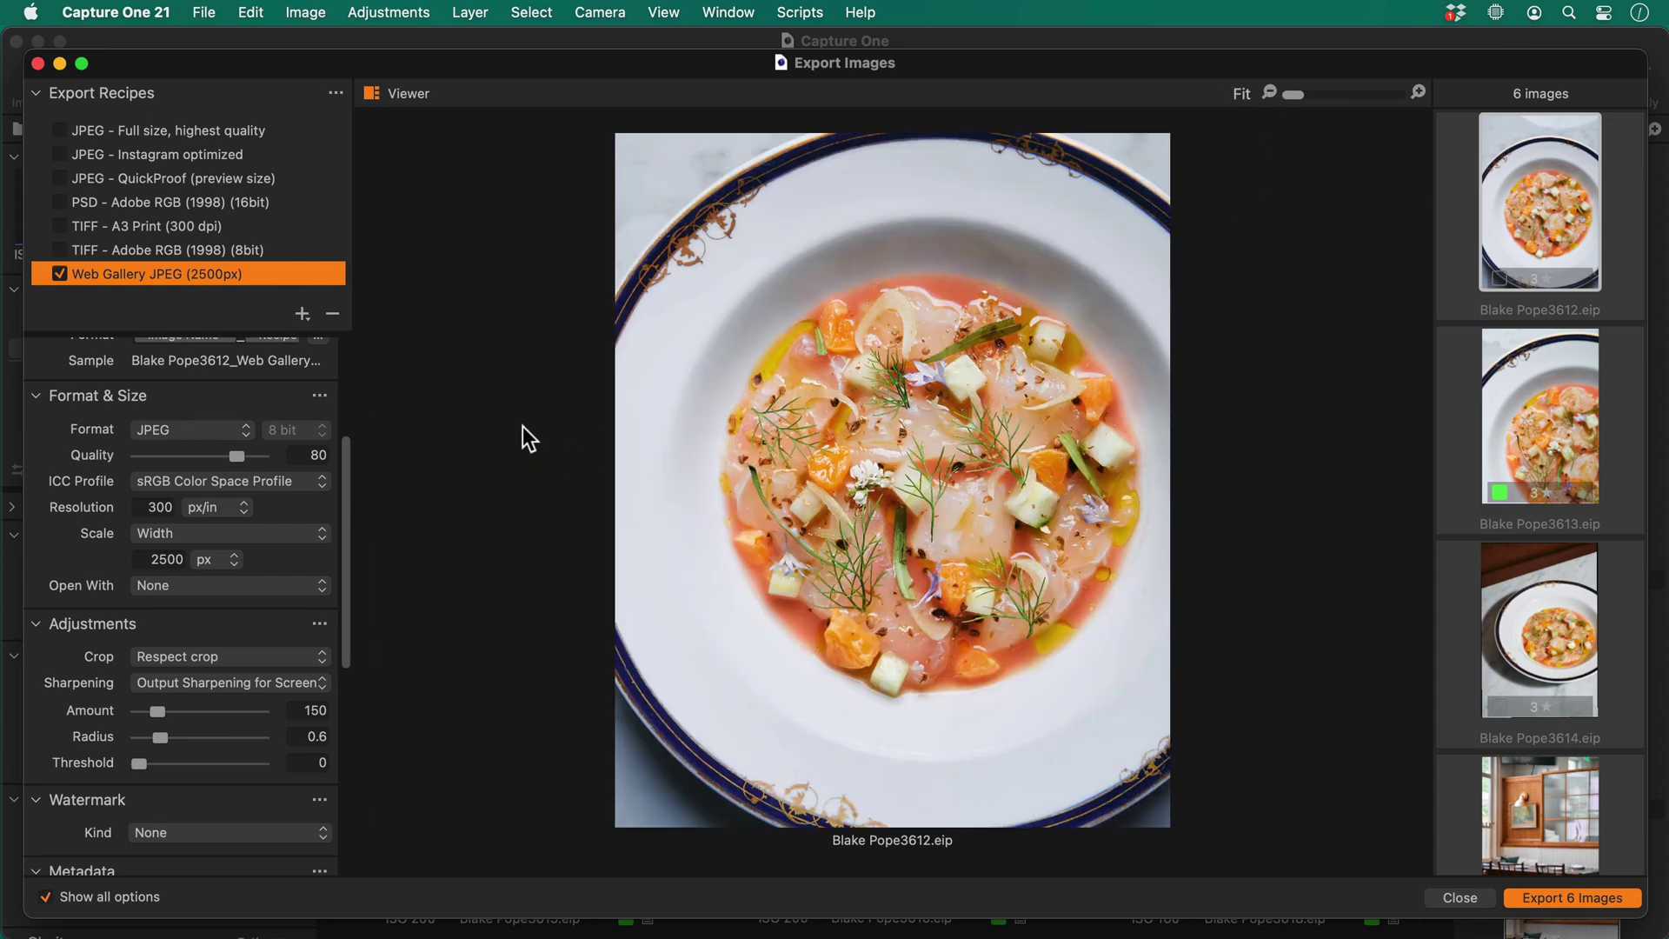
{"action": "scroll", "coordinate": [217, 691], "scroll_direction": "down", "scroll_amount": 5}
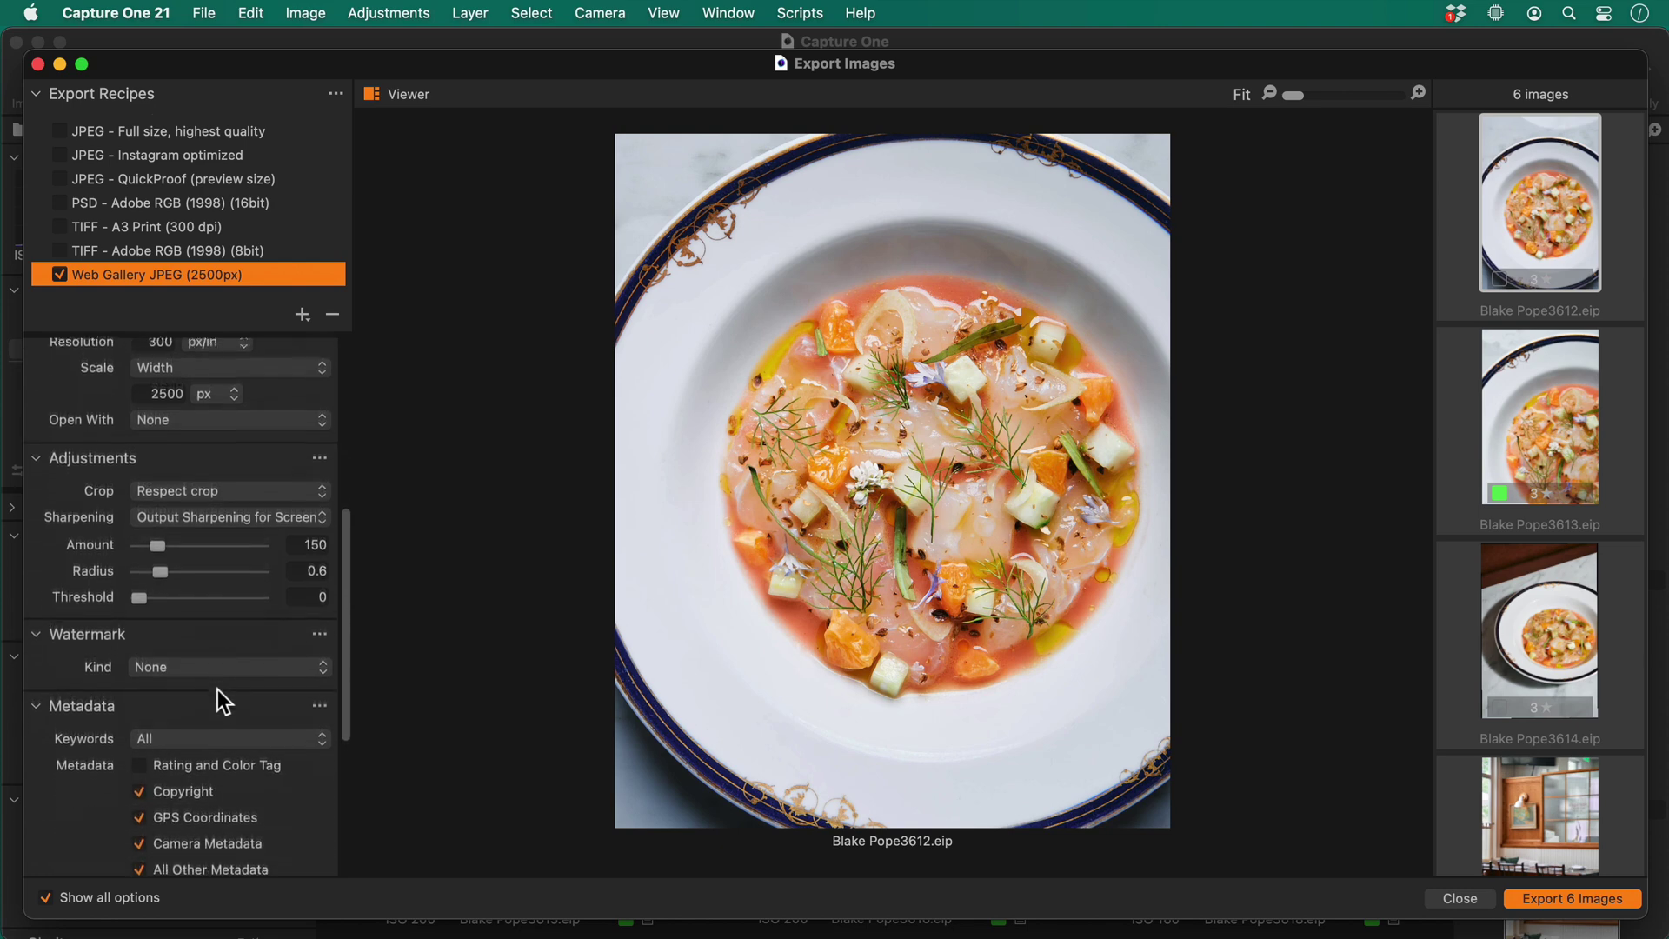
Use Capture One Logo.png as an image watermark at 100 opacity
{"action": "left_click", "coordinate": [317, 640]}
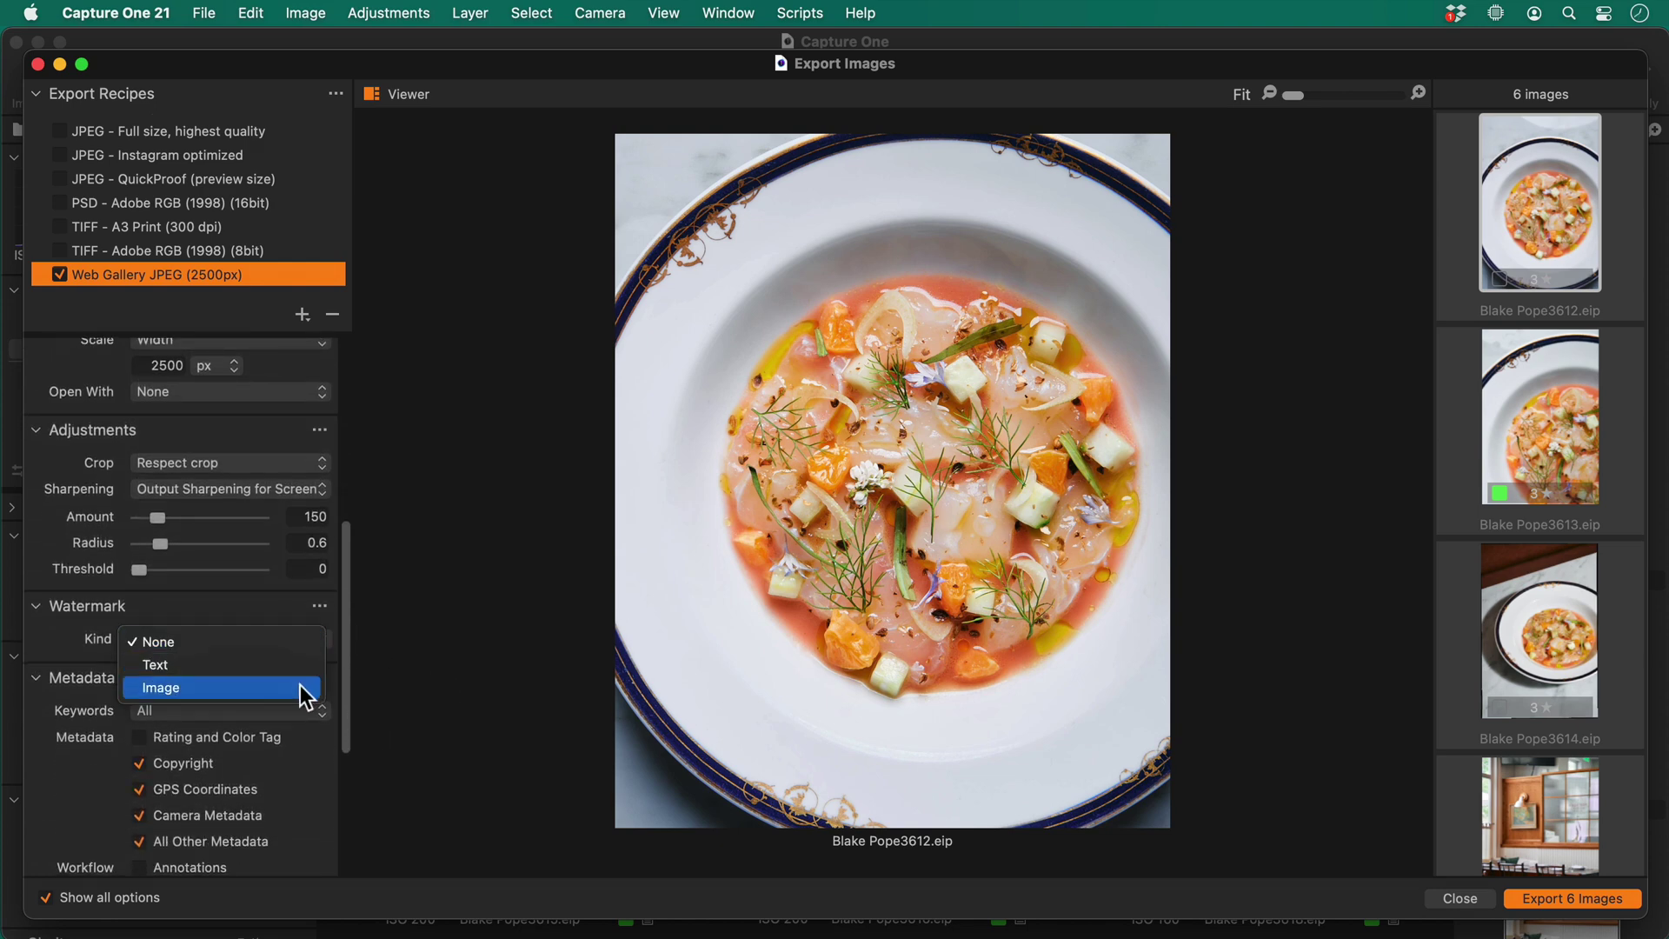
{"action": "left_click", "coordinate": [300, 686]}
{"action": "key", "text": "super+Tab"}
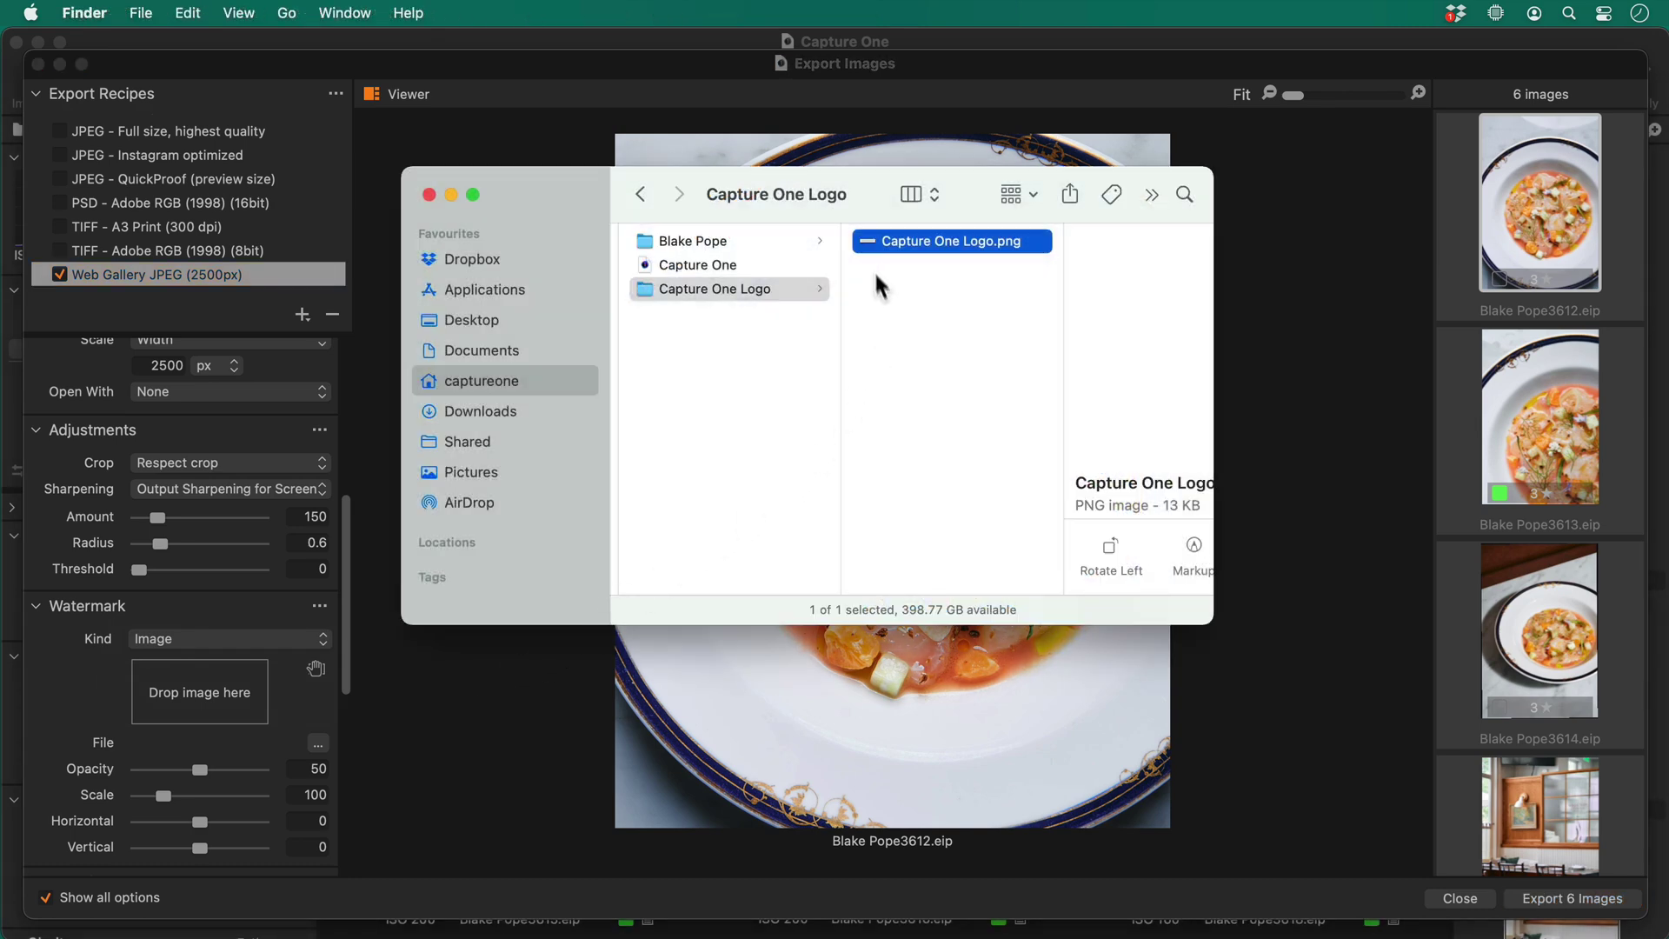
{"action": "left_click_drag", "start_coordinate": [875, 250], "coordinate": [188, 695]}
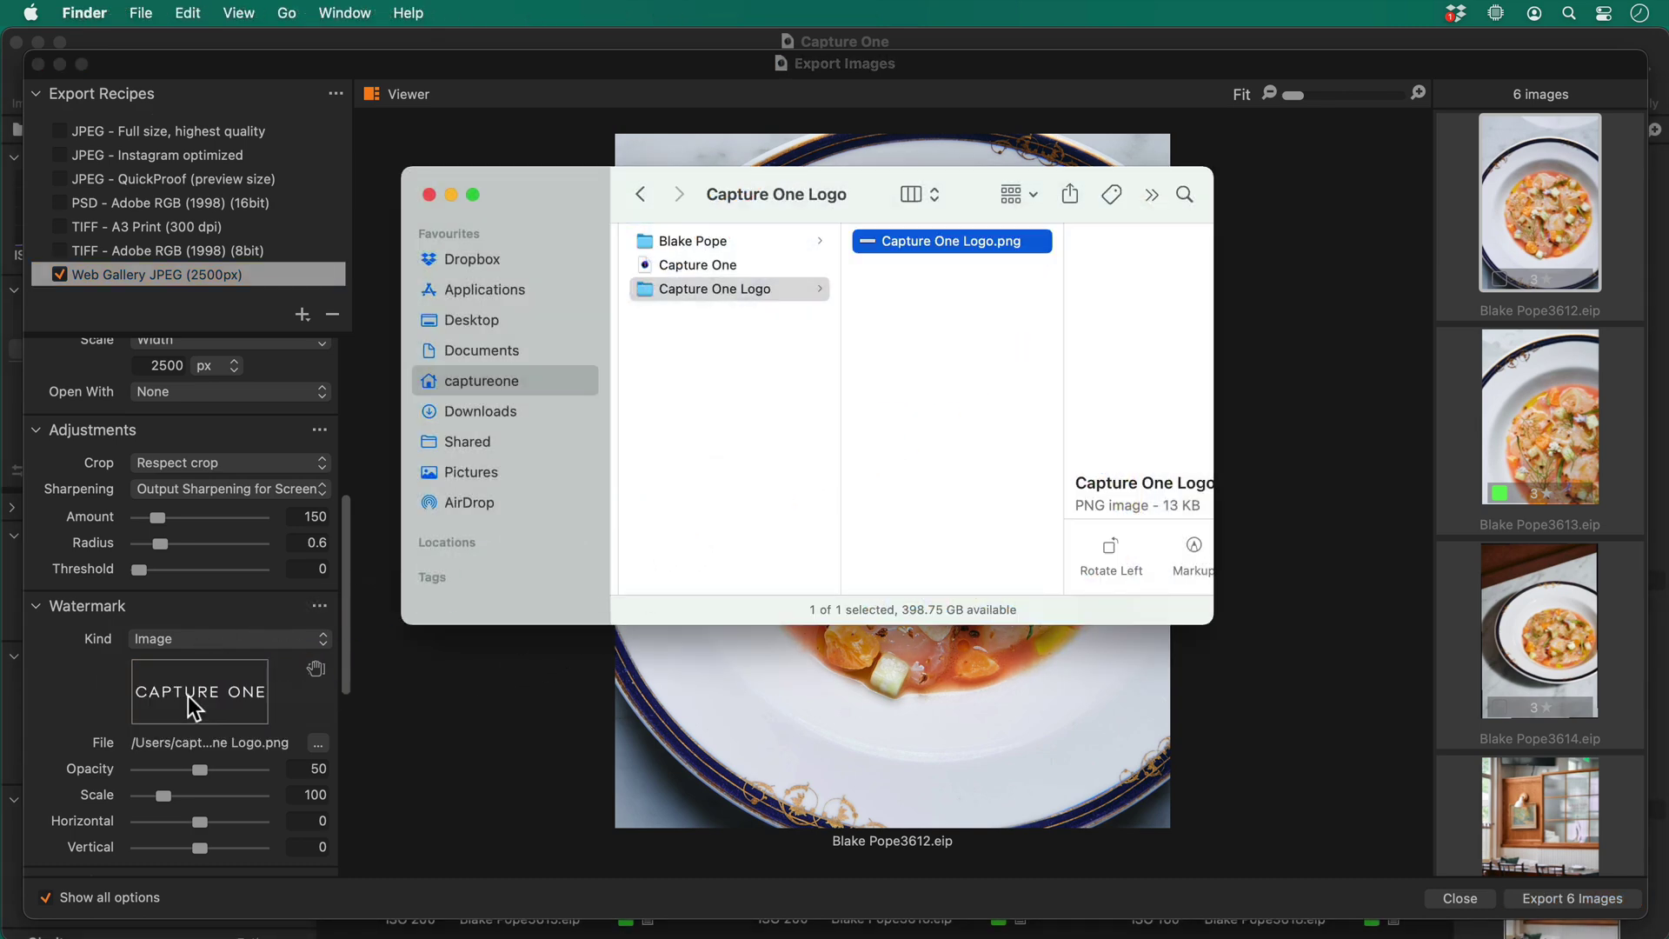
{"action": "left_click", "coordinate": [449, 686]}
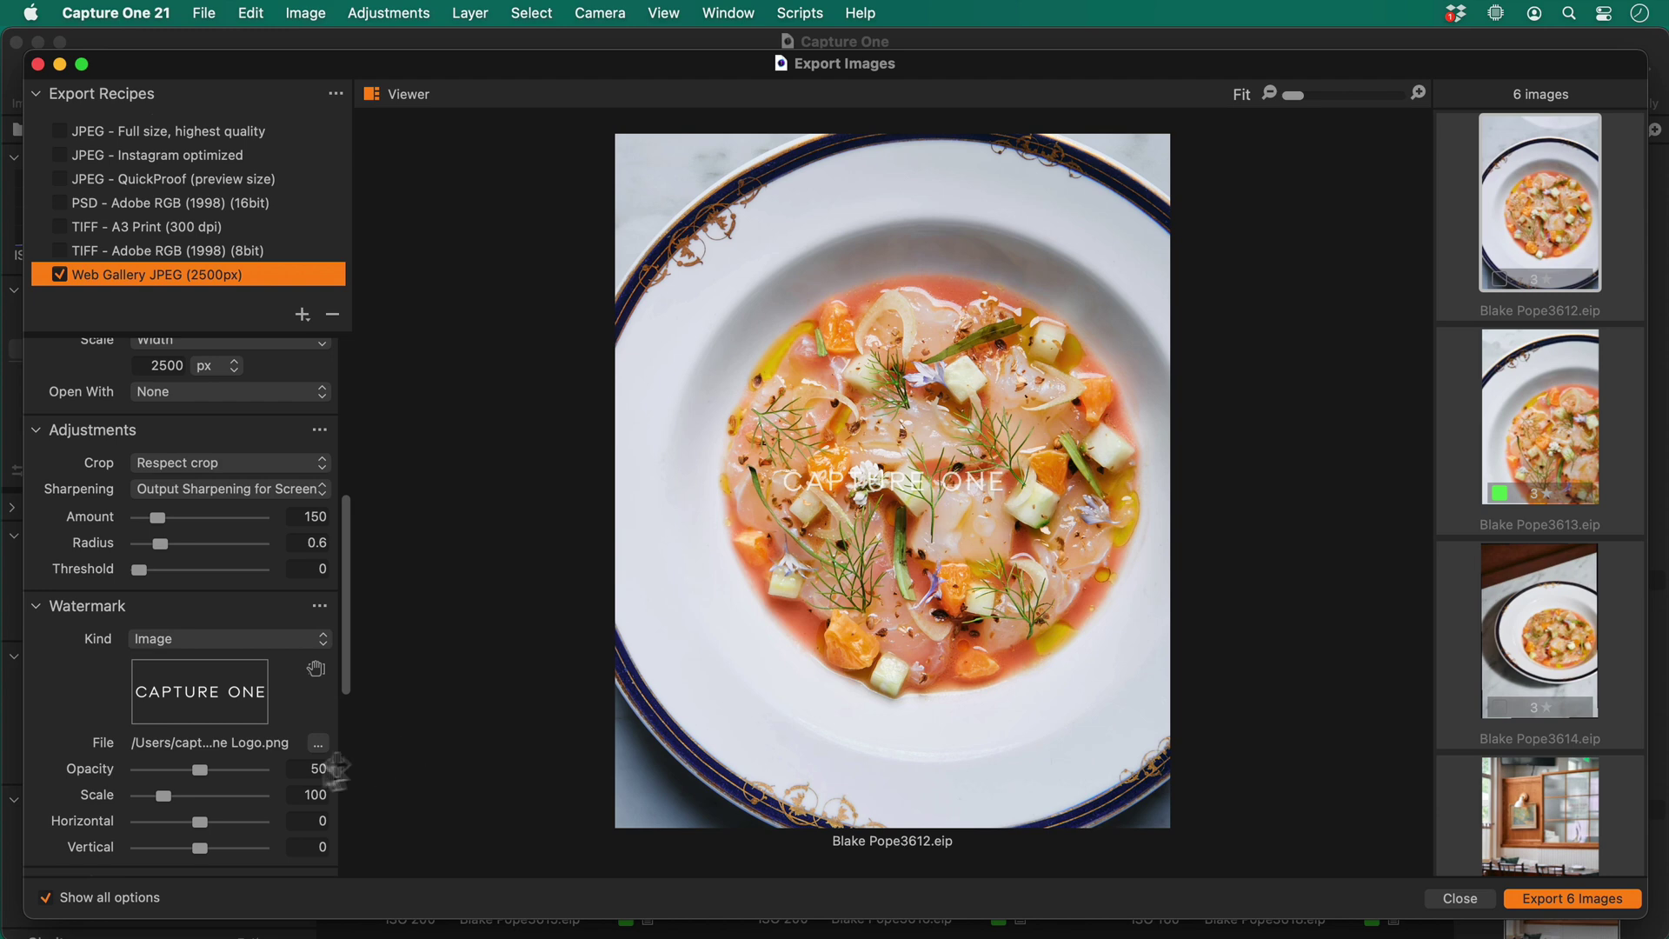
{"action": "left_click_drag", "start_coordinate": [213, 771], "coordinate": [330, 769]}
Move the watermark to the photo's lower-right corner and shrink its scale to 69
{"action": "left_click", "coordinate": [316, 670]}
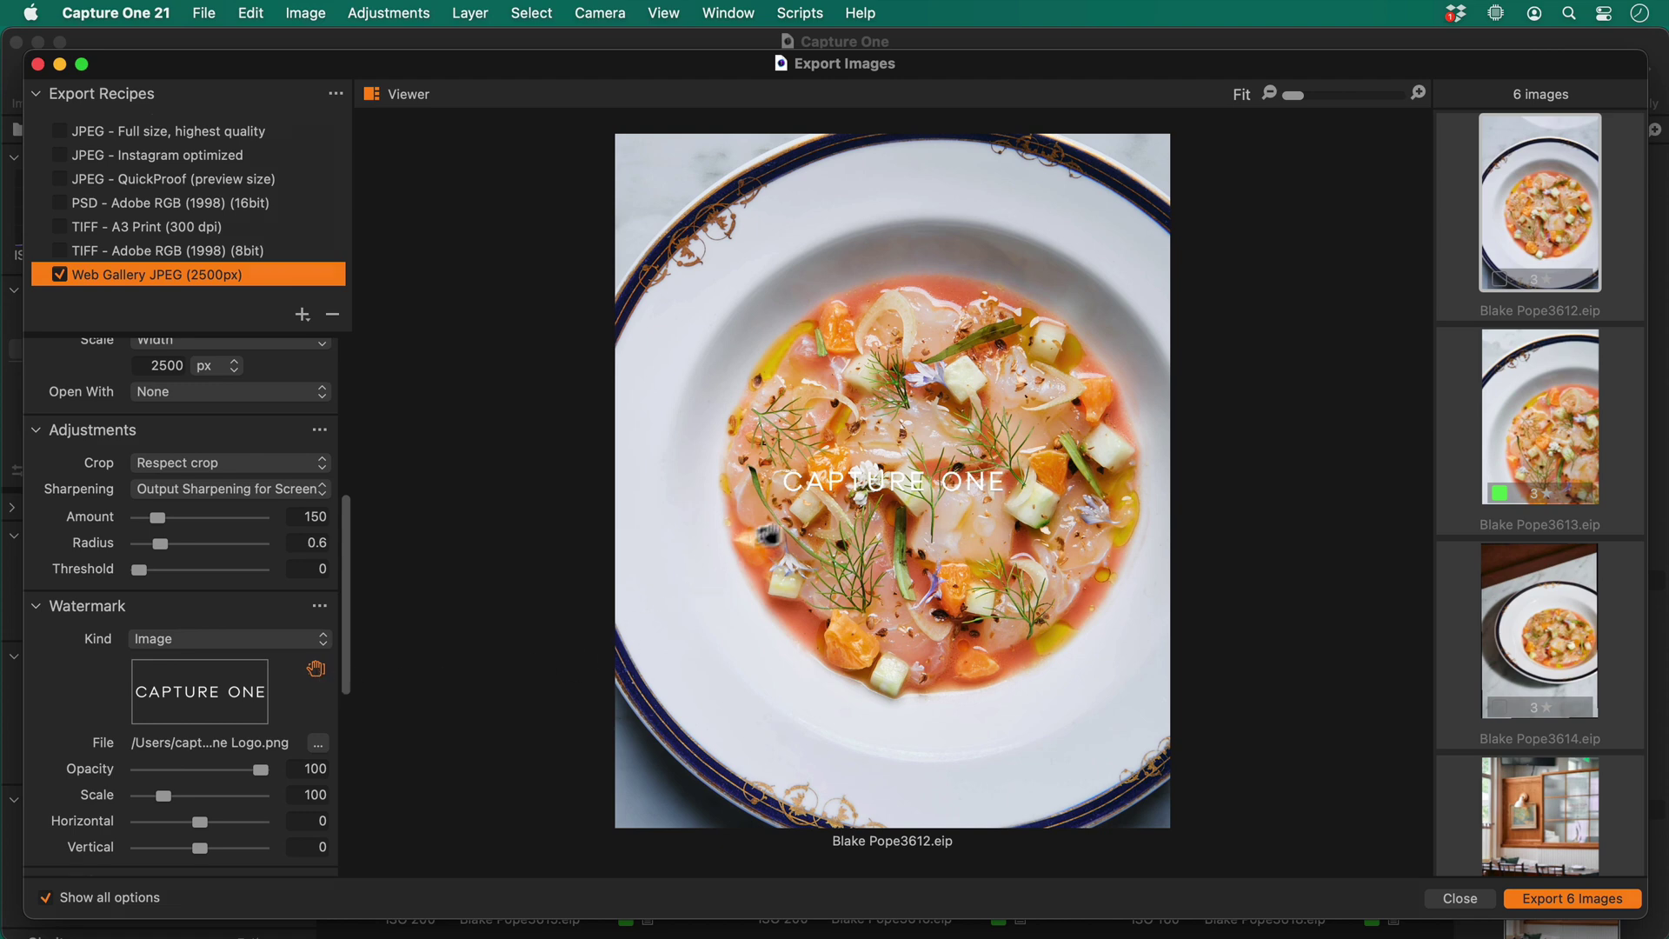
{"action": "left_click_drag", "start_coordinate": [808, 488], "coordinate": [967, 805]}
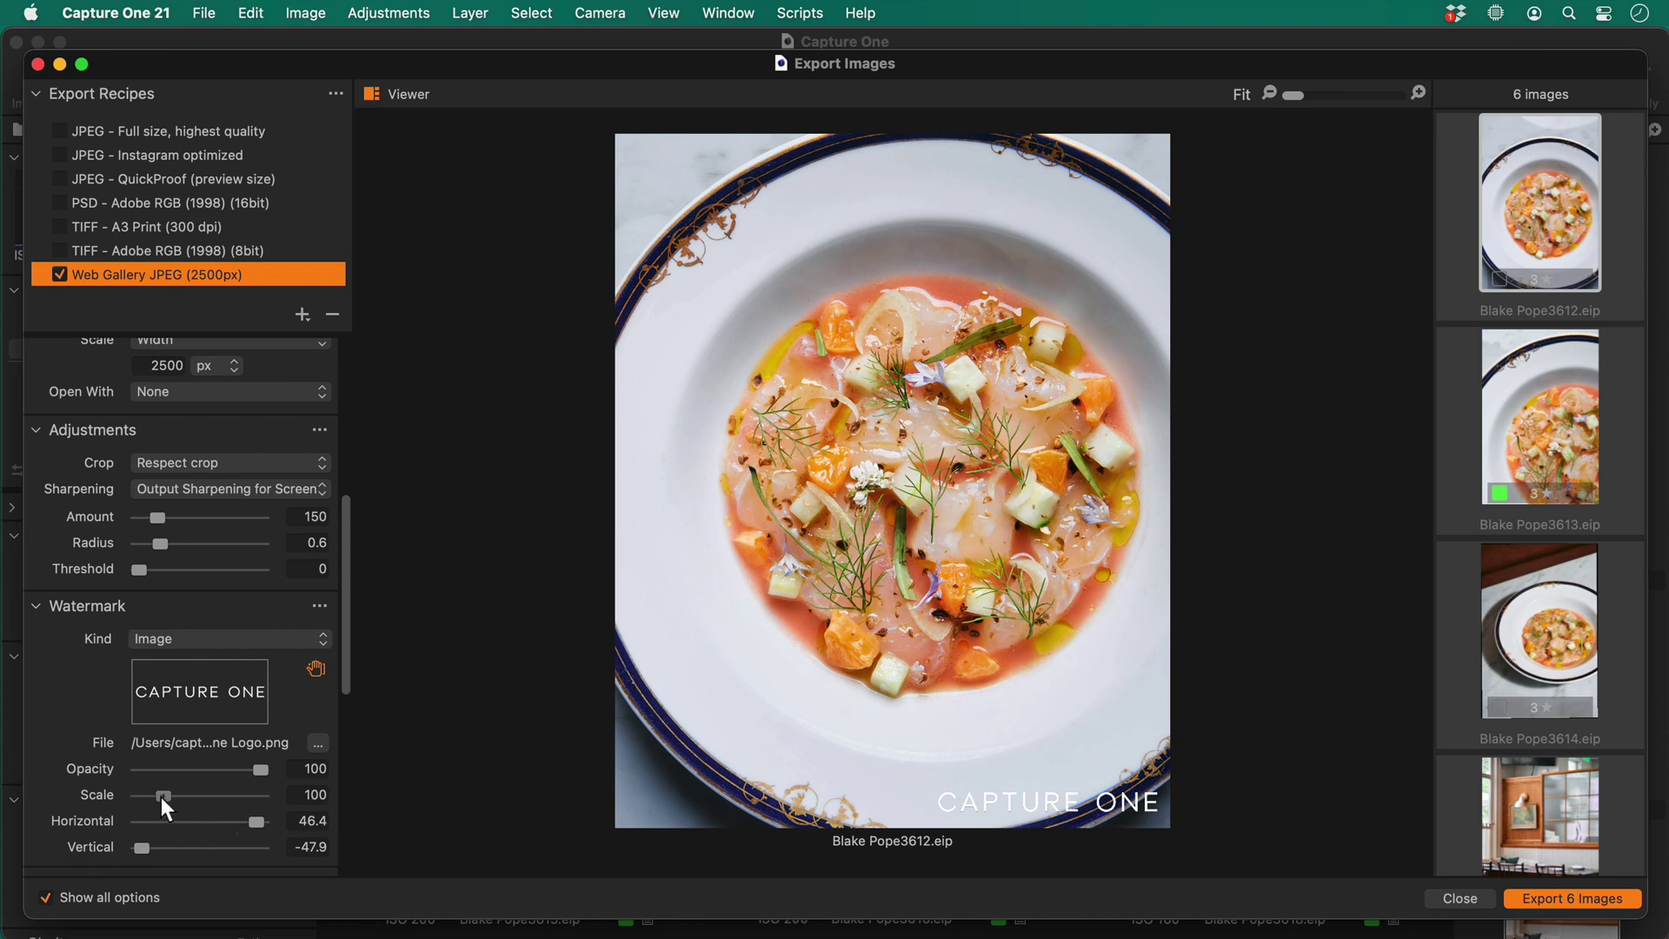
{"action": "left_click_drag", "start_coordinate": [161, 796], "coordinate": [155, 806]}
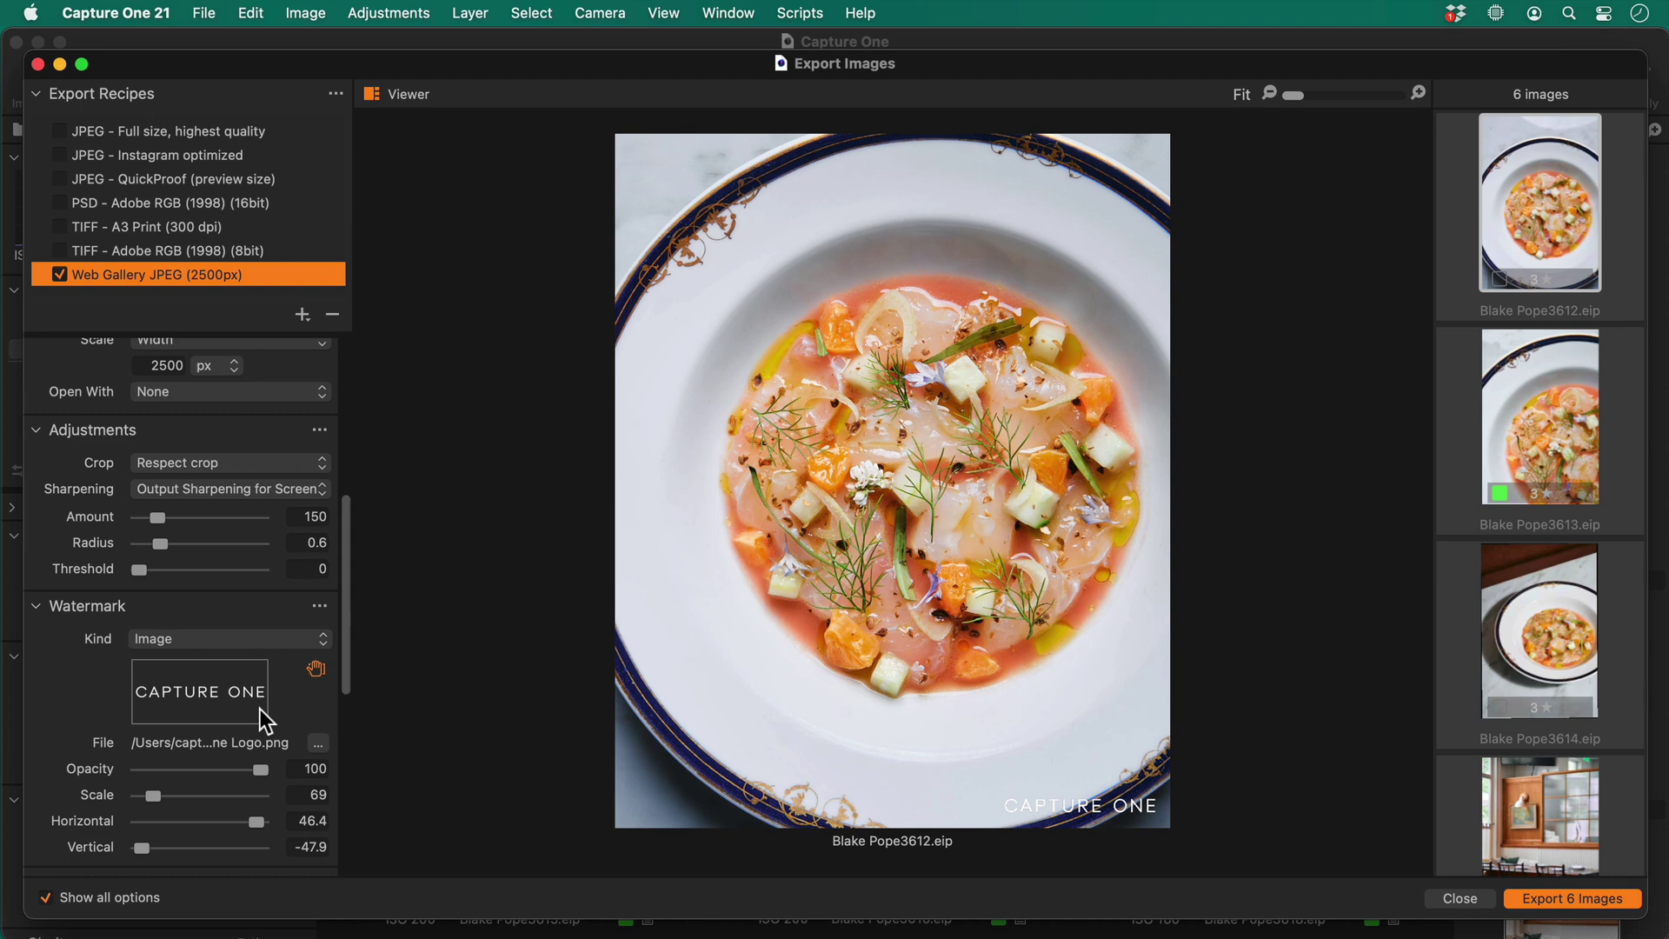
{"action": "scroll", "coordinate": [259, 707], "scroll_direction": "down", "scroll_amount": 10}
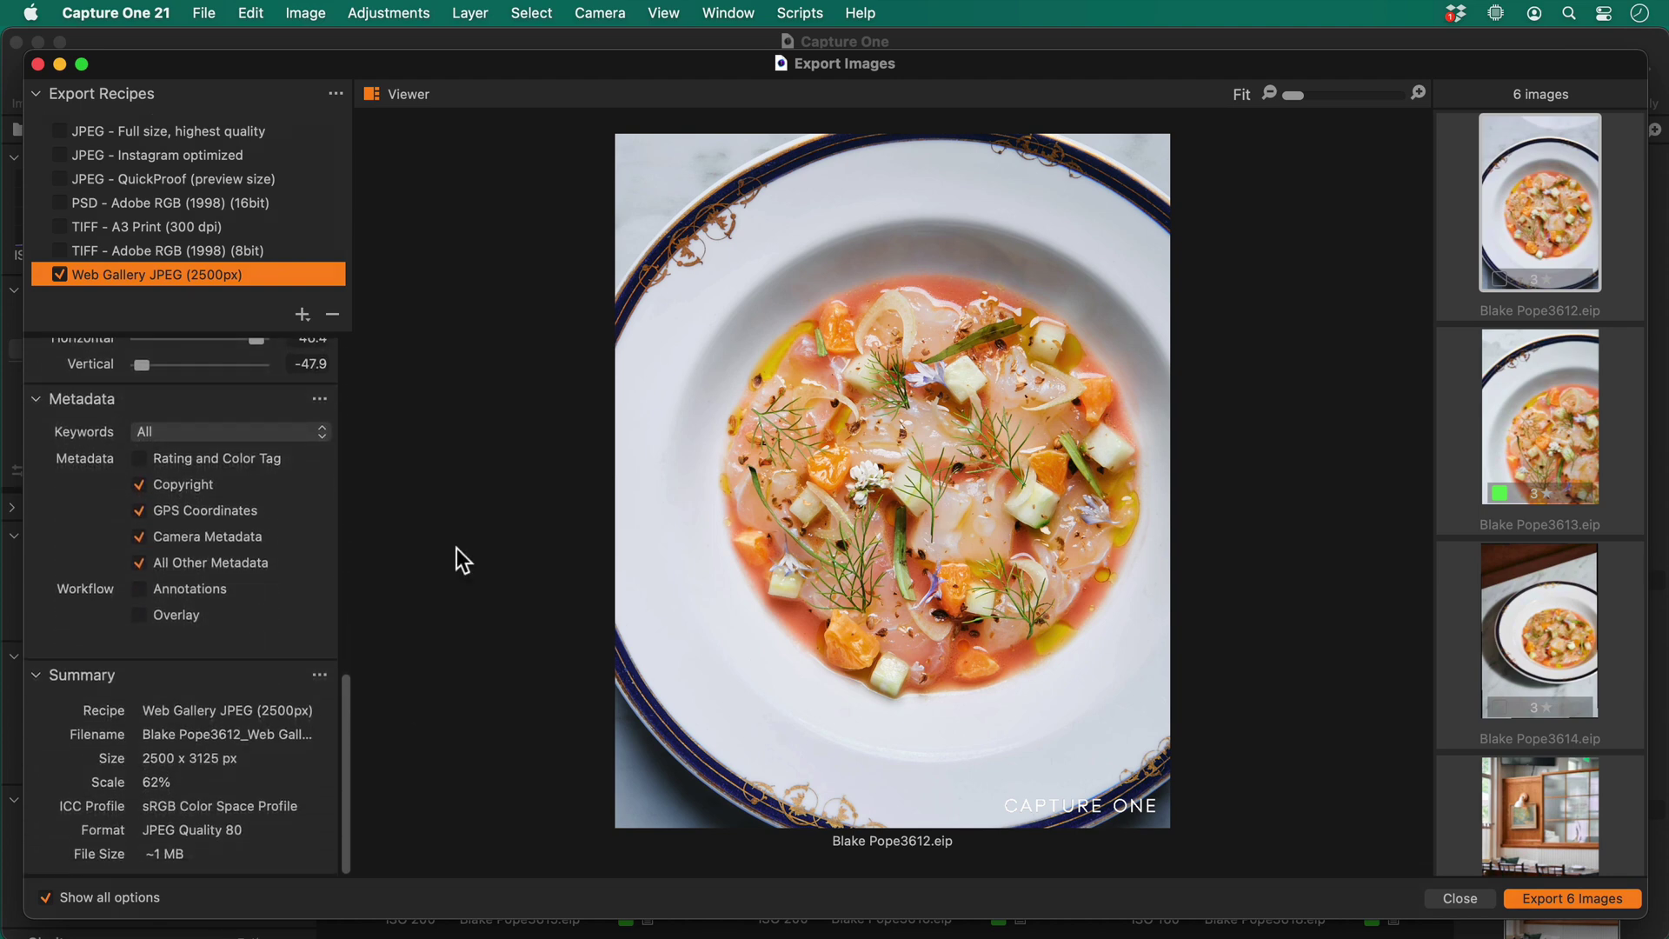
Exclude camera metadata, check the watermarked previews, and export all six images
{"action": "left_click", "coordinate": [139, 536]}
{"action": "left_click", "coordinate": [1506, 447]}
{"action": "left_click", "coordinate": [1539, 608]}
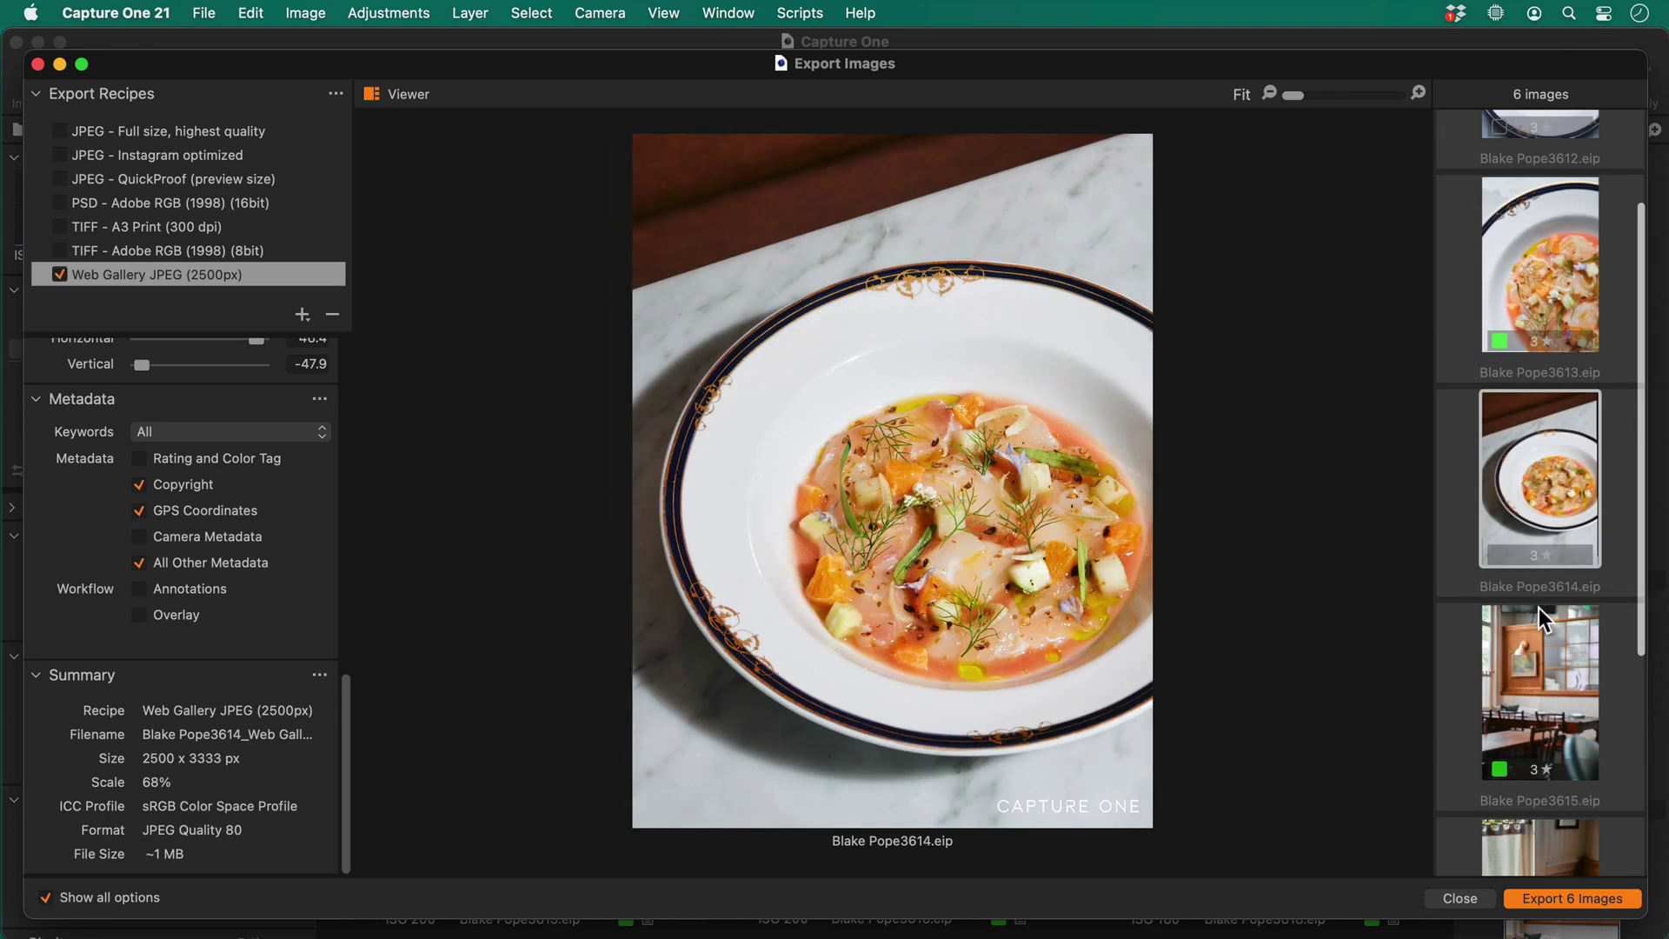
{"action": "left_click", "coordinate": [1547, 749]}
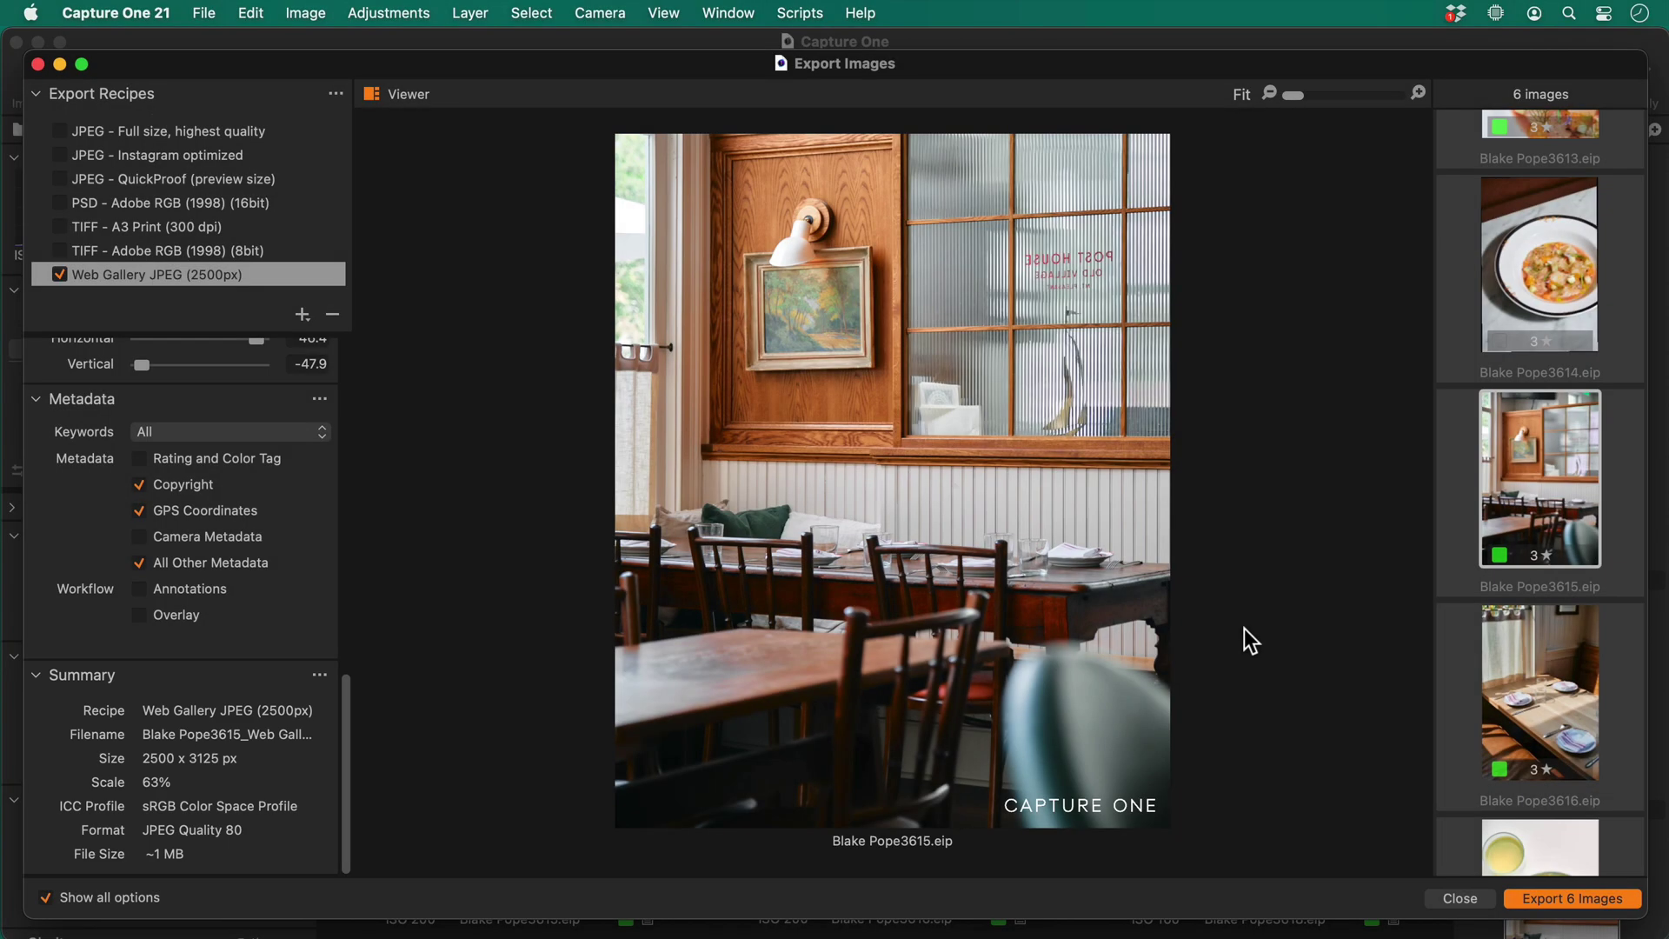
{"action": "left_click", "coordinate": [1551, 901]}
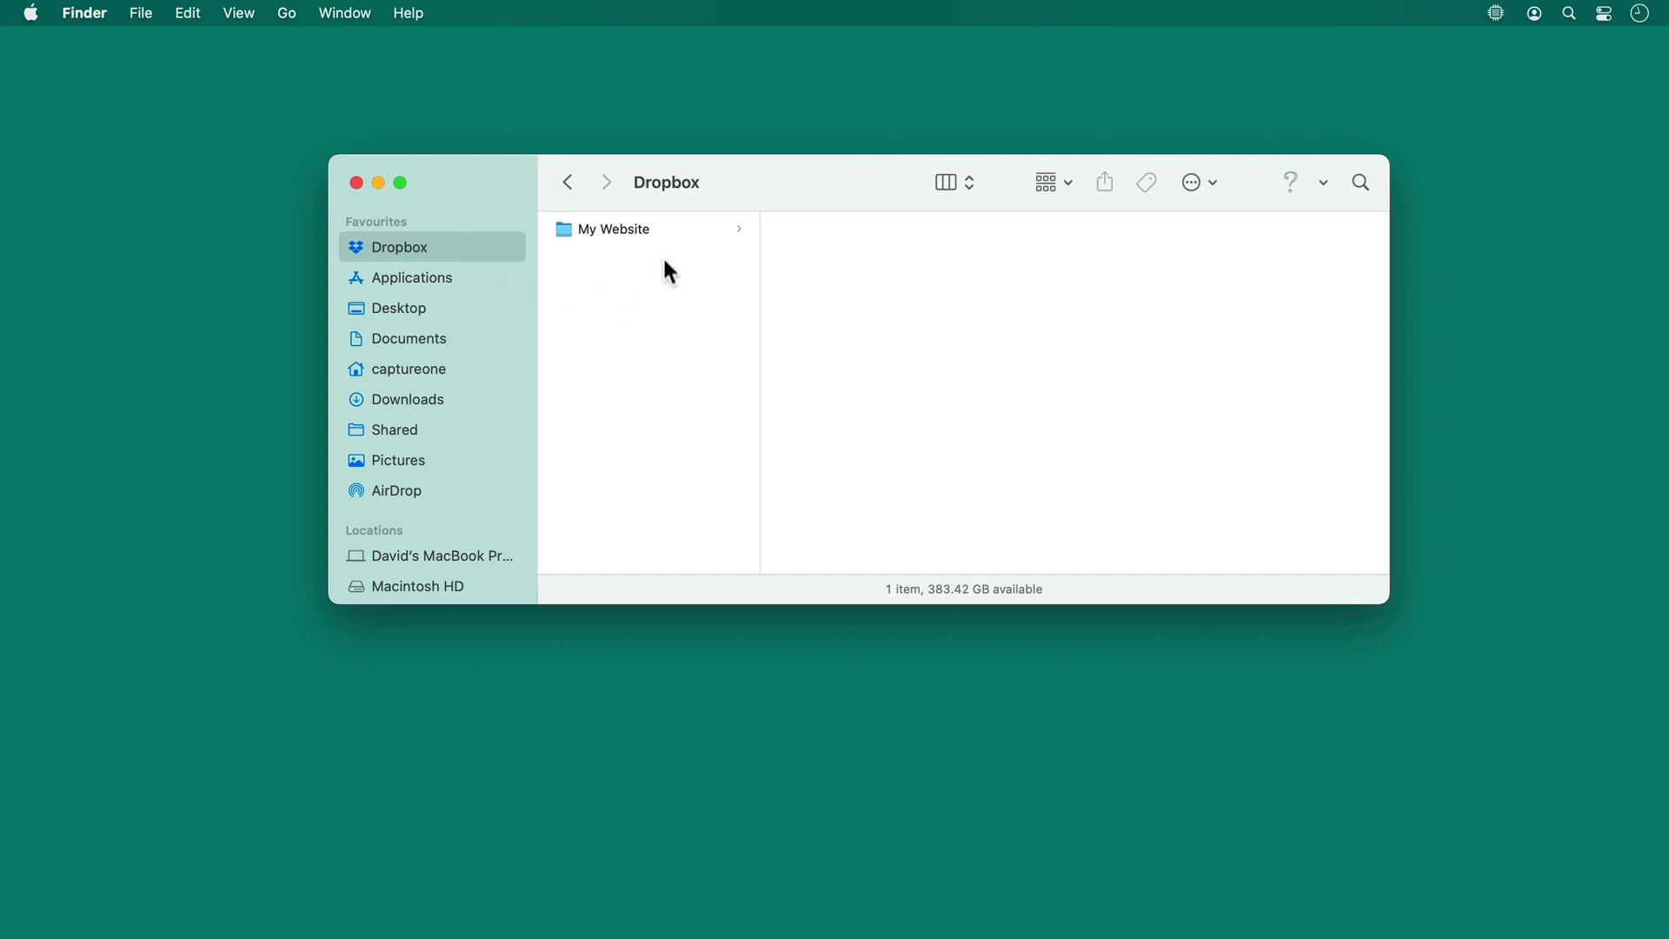
Browse Dropbox's My Website > 21-06-28 and widen the column to read the six file names
{"action": "left_click", "coordinate": [647, 233]}
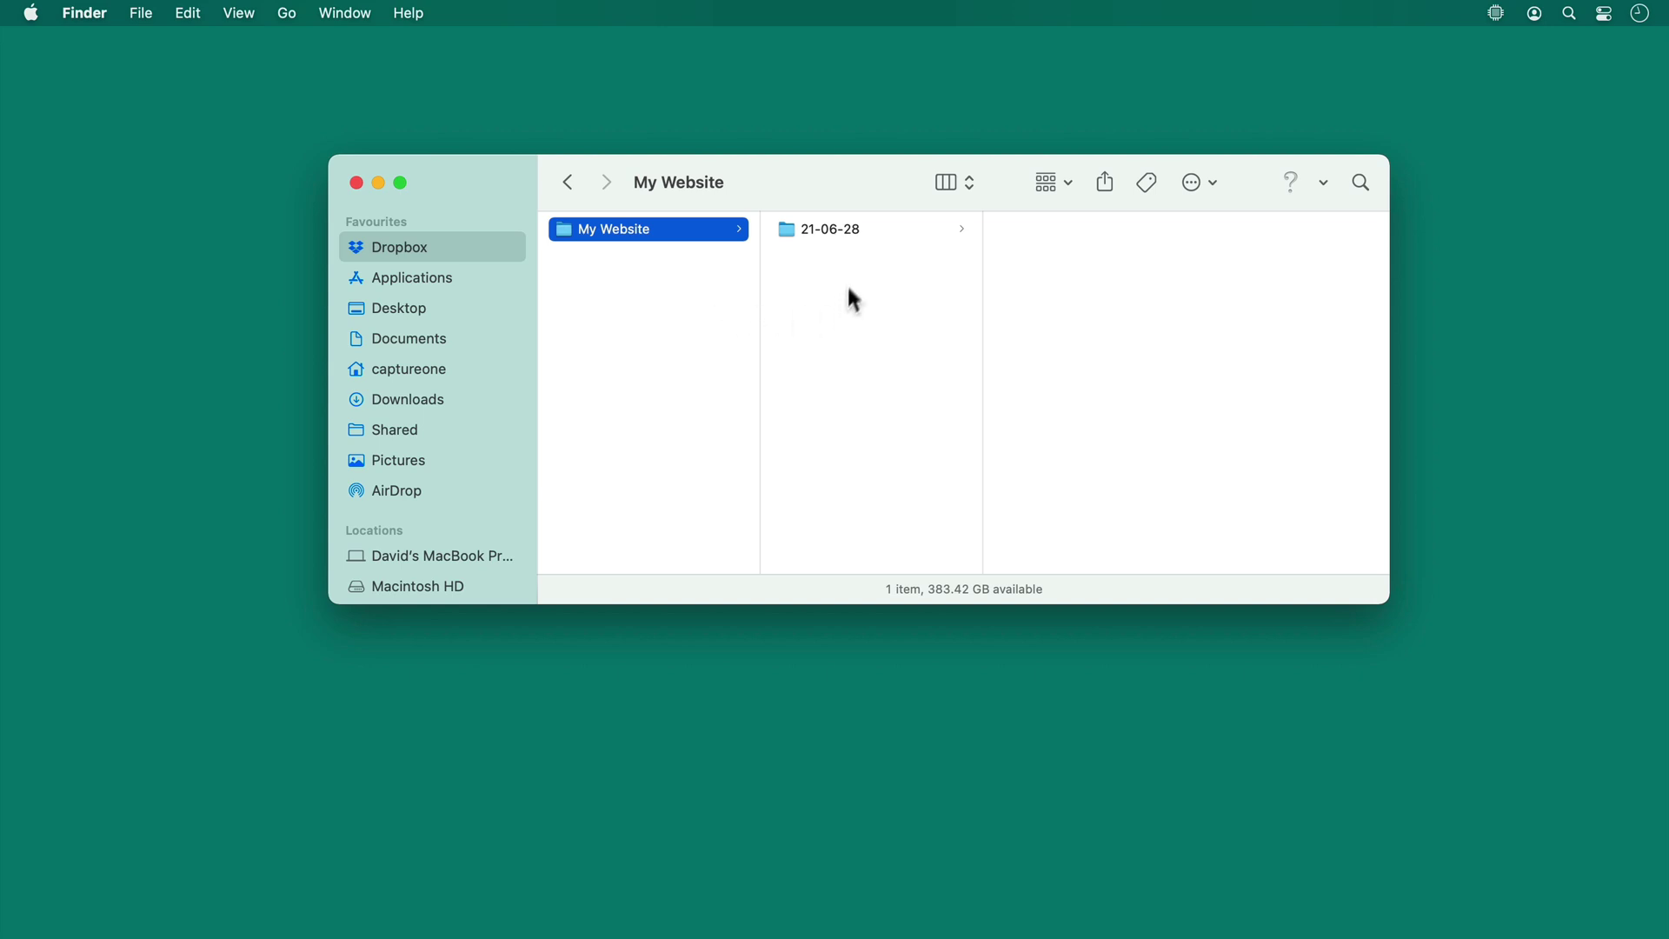
{"action": "left_click", "coordinate": [851, 234]}
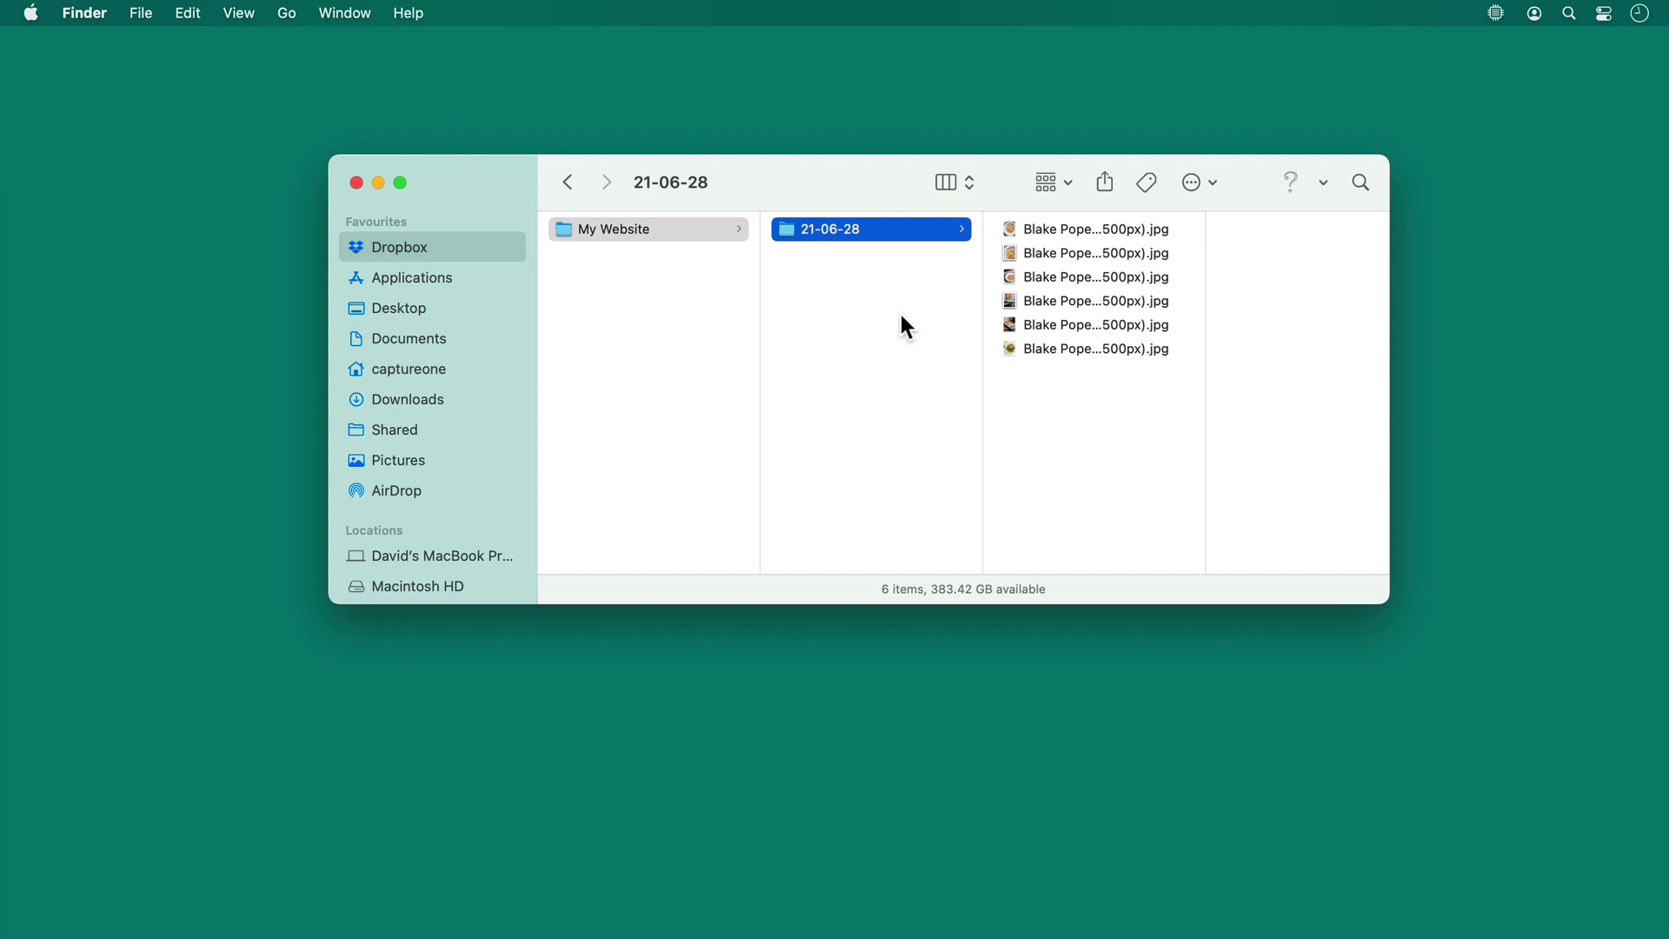
{"action": "left_click_drag", "start_coordinate": [1205, 492], "coordinate": [1364, 487]}
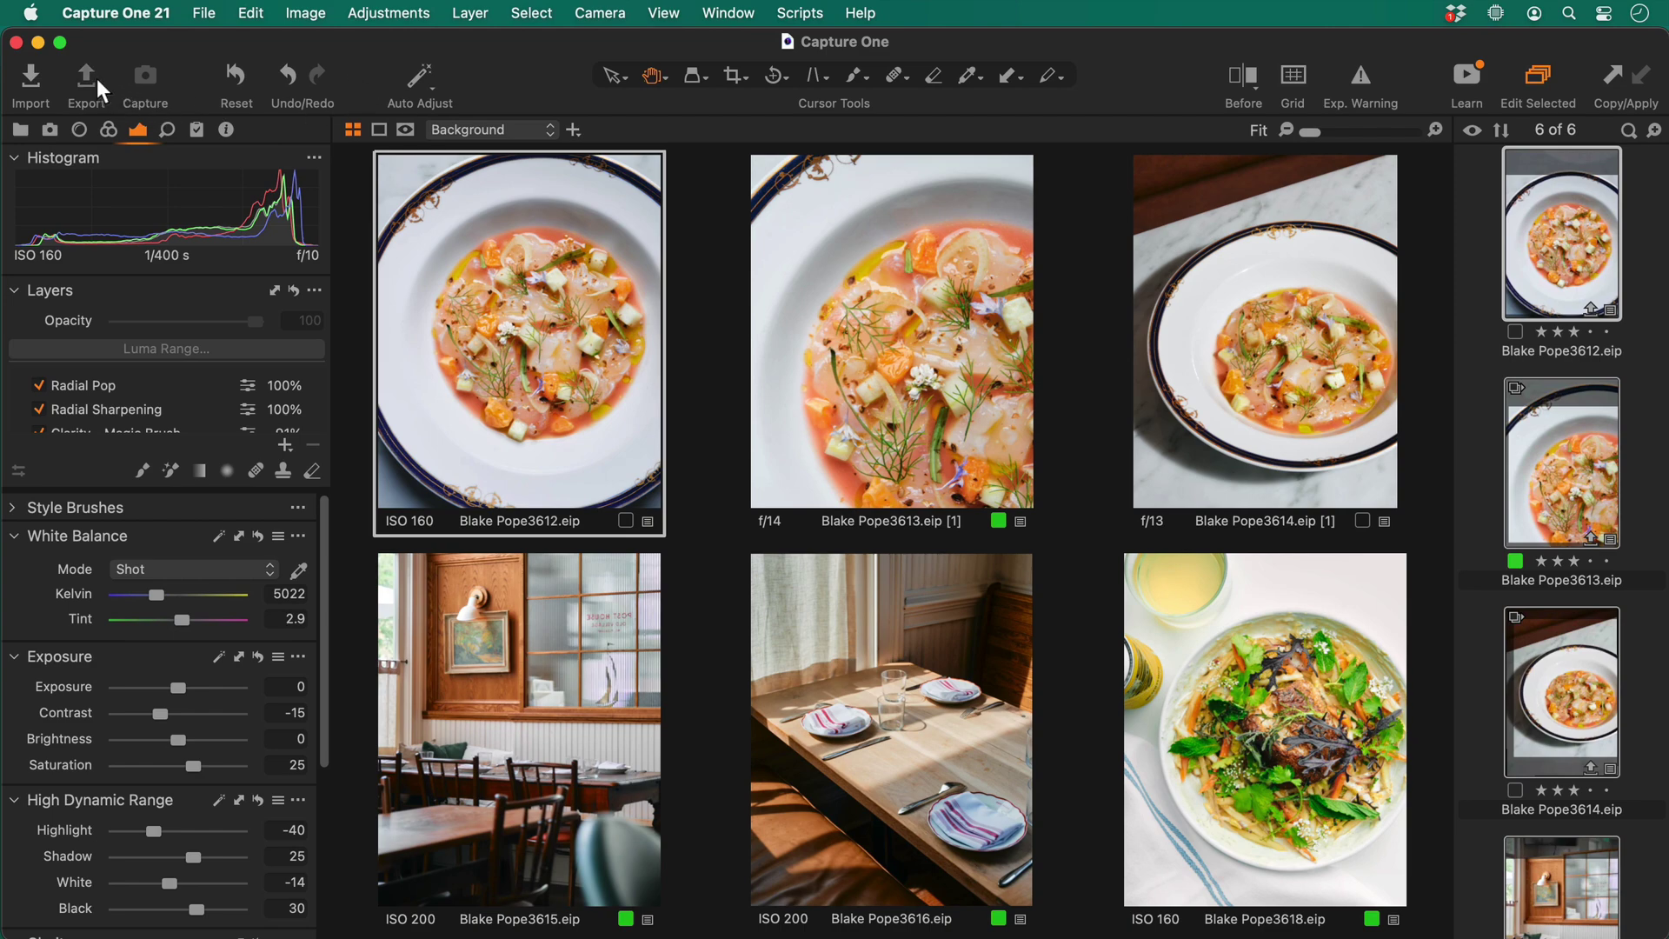
Show the Export toolbar menu with its Export with previous settings option
{"action": "left_click", "coordinate": [97, 79]}
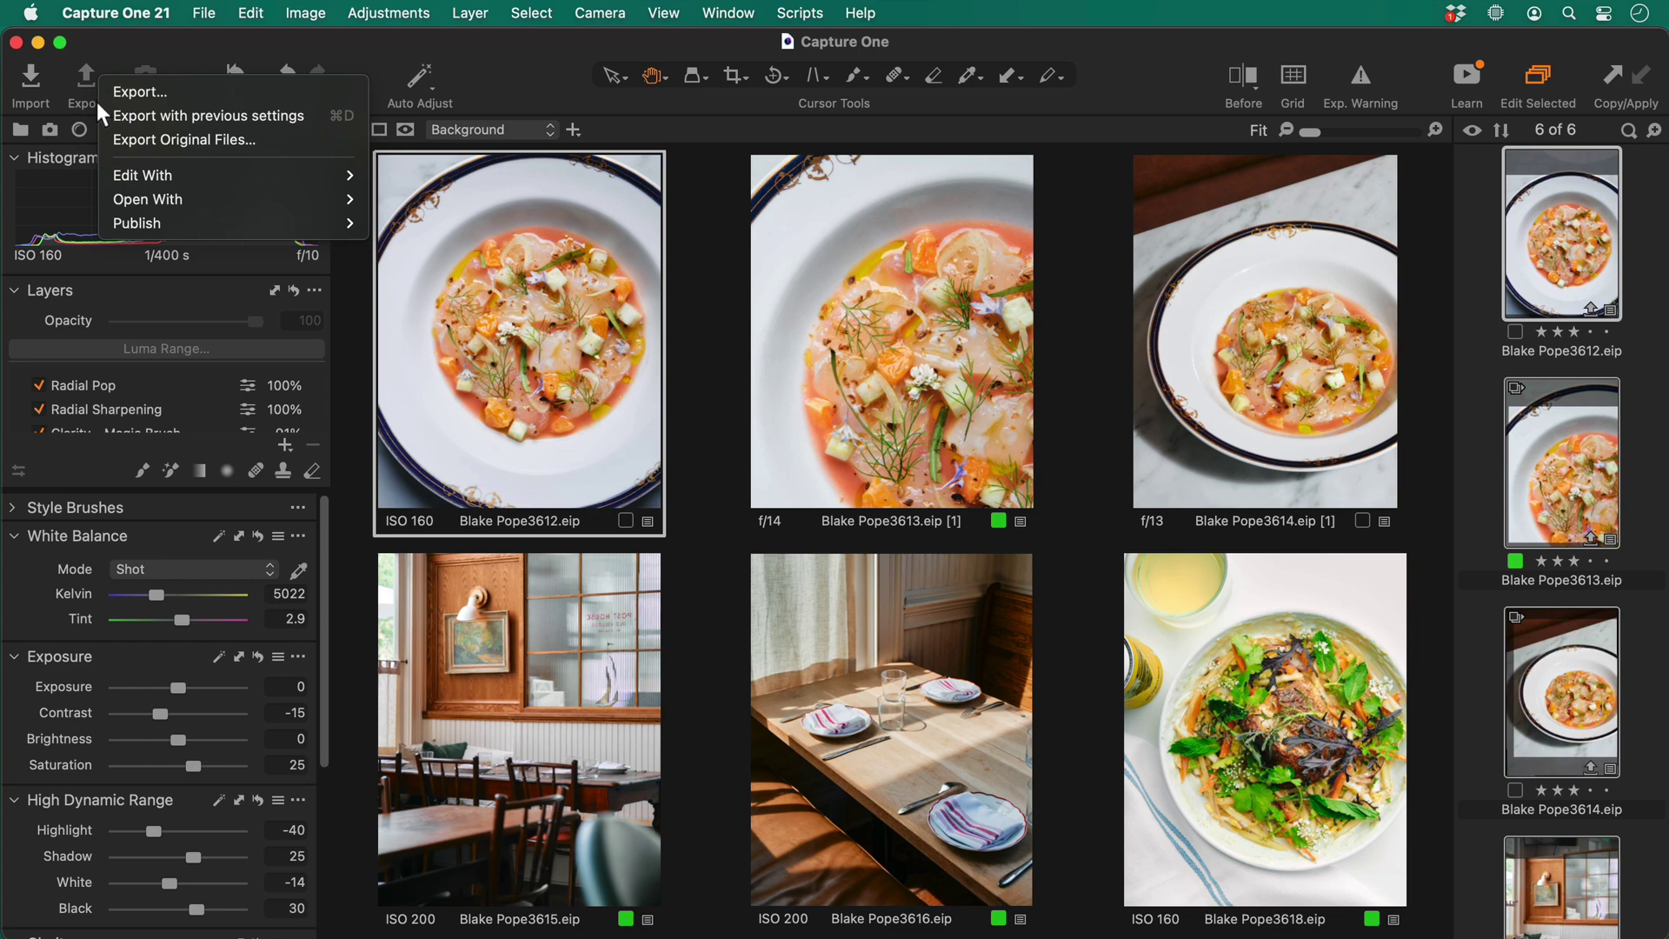